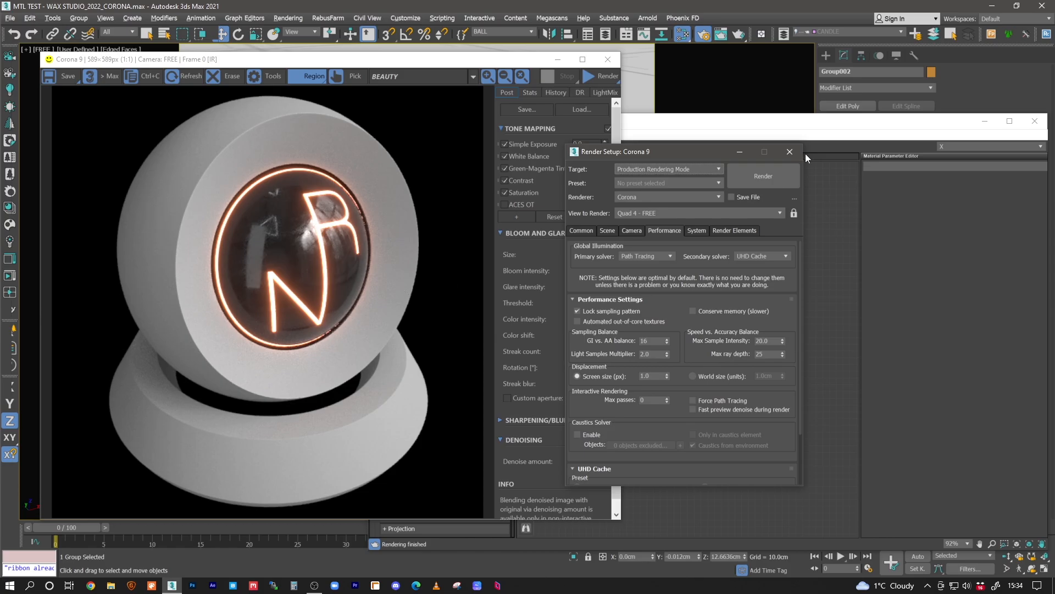
- Close the render settings and check the scene's display units and system unit scale, leaving both unchanged
{"action": "left_click", "coordinate": [794, 152]}
{"action": "left_click", "coordinate": [406, 18]}
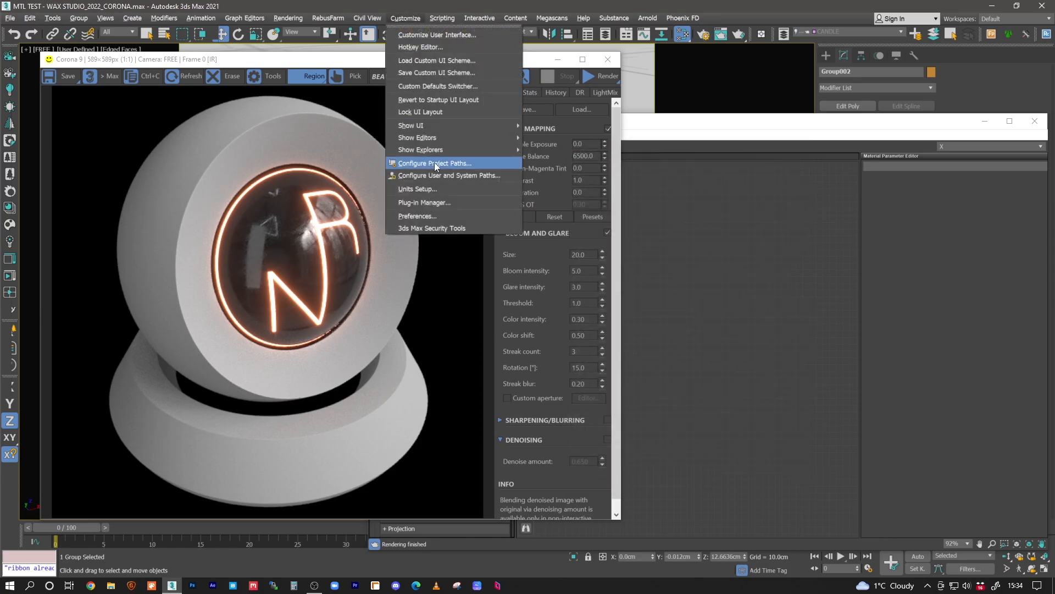
{"action": "left_click", "coordinate": [422, 190]}
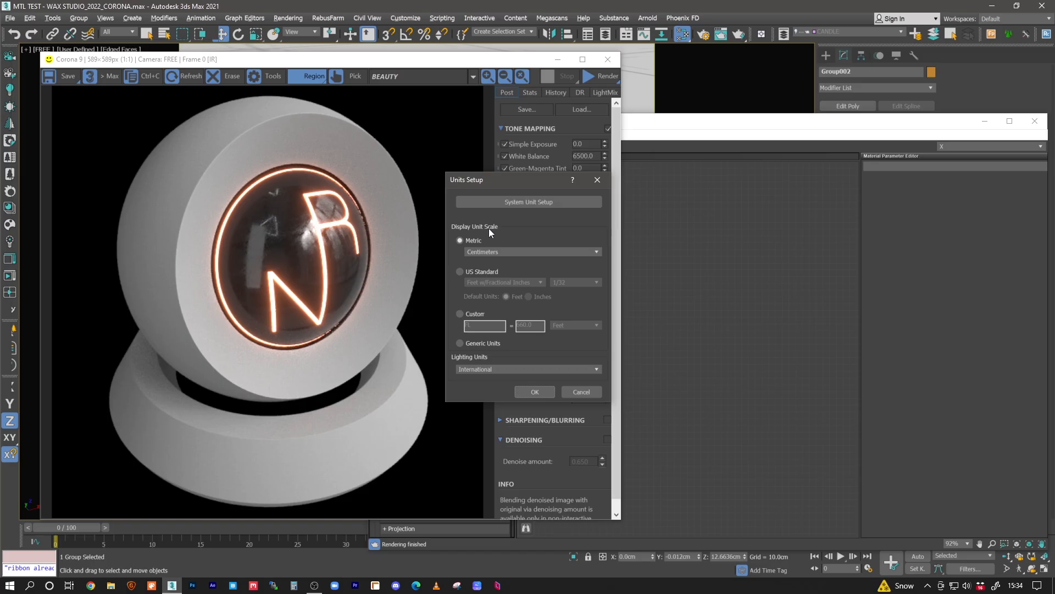
{"action": "left_click", "coordinate": [516, 205]}
{"action": "left_click", "coordinate": [542, 254]}
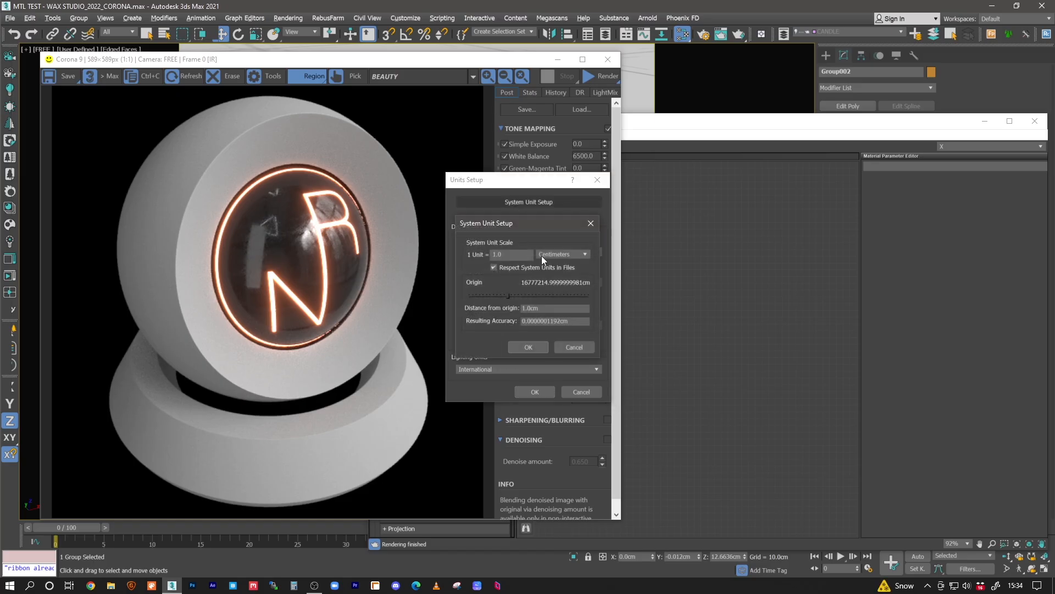
{"action": "left_click", "coordinate": [572, 346]}
{"action": "left_click", "coordinate": [572, 346]}
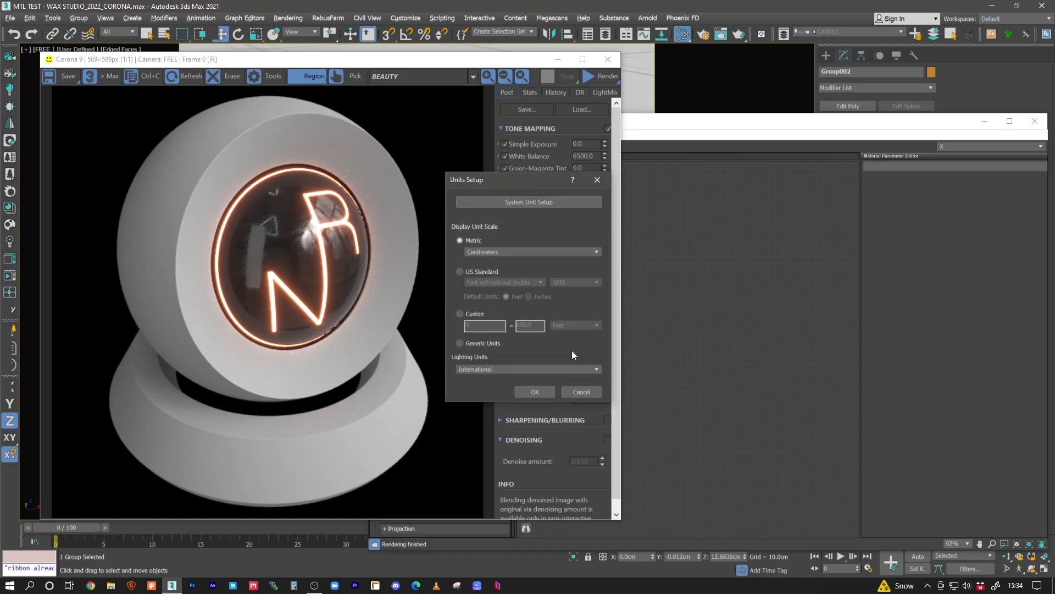
{"action": "left_click", "coordinate": [574, 391]}
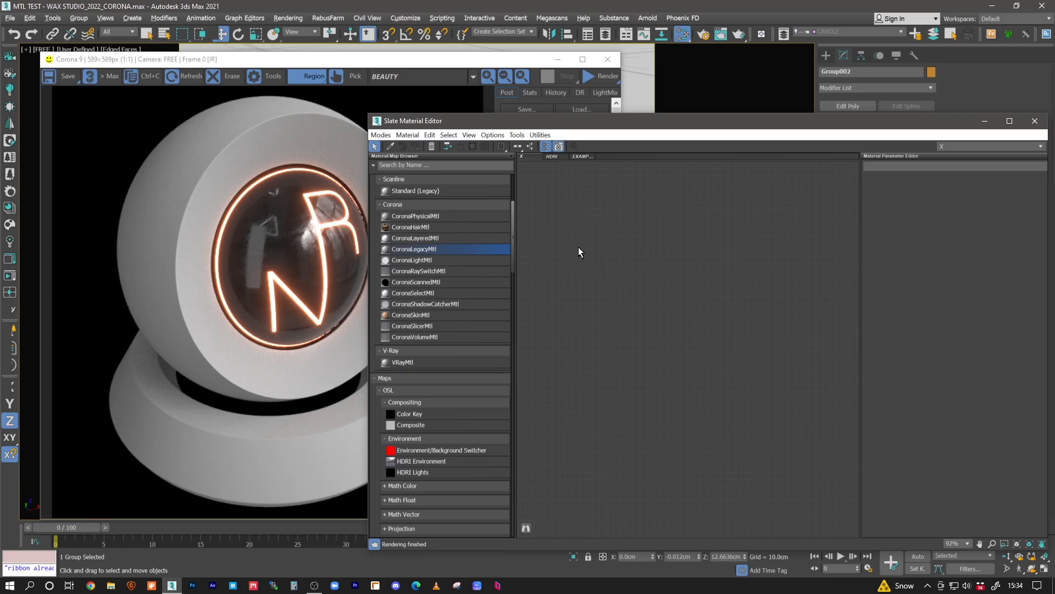
- Create a CoronaLegacyMtl material in the Slate Material Editor, name it WAX and enlarge its node preview
{"action": "left_click_drag", "start_coordinate": [525, 122], "coordinate": [498, 102]}
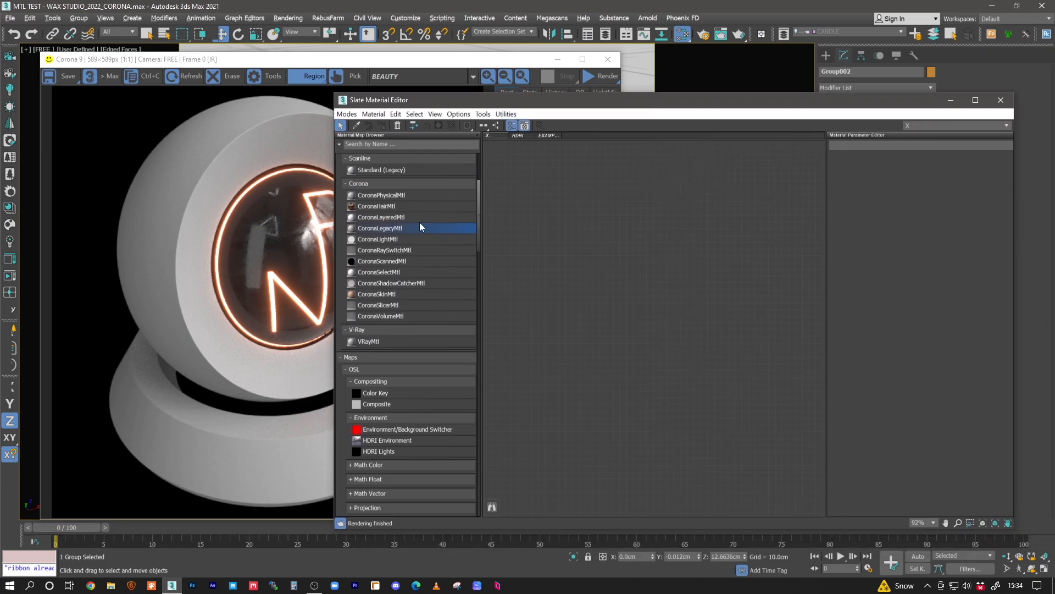
{"action": "scroll", "coordinate": [477, 234], "scroll_direction": "down", "scroll_amount": 1}
{"action": "scroll", "coordinate": [405, 245], "scroll_direction": "up", "scroll_amount": 3}
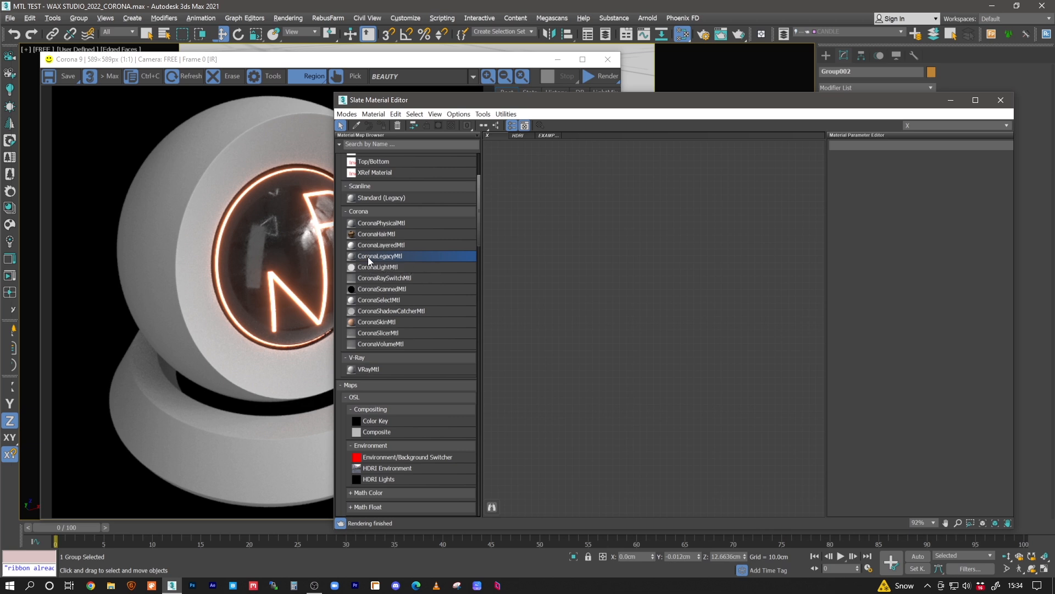
{"action": "left_click_drag", "start_coordinate": [368, 256], "coordinate": [616, 201]}
{"action": "left_click_drag", "start_coordinate": [915, 145], "coordinate": [736, 140]}
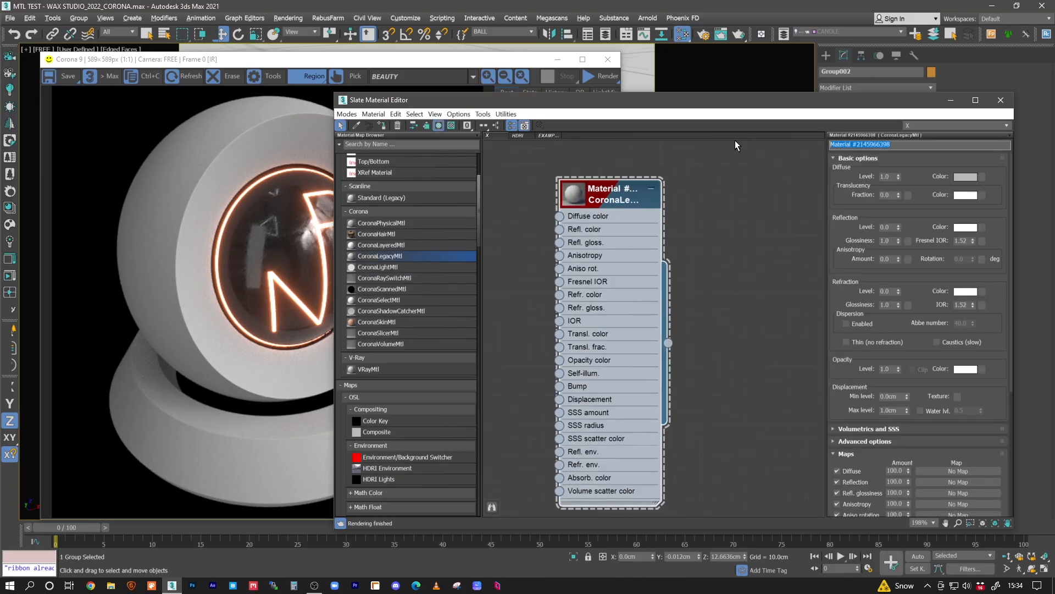
{"action": "type", "text": "WAX"}
{"action": "middle_click_drag", "start_coordinate": [729, 221], "coordinate": [712, 213]}
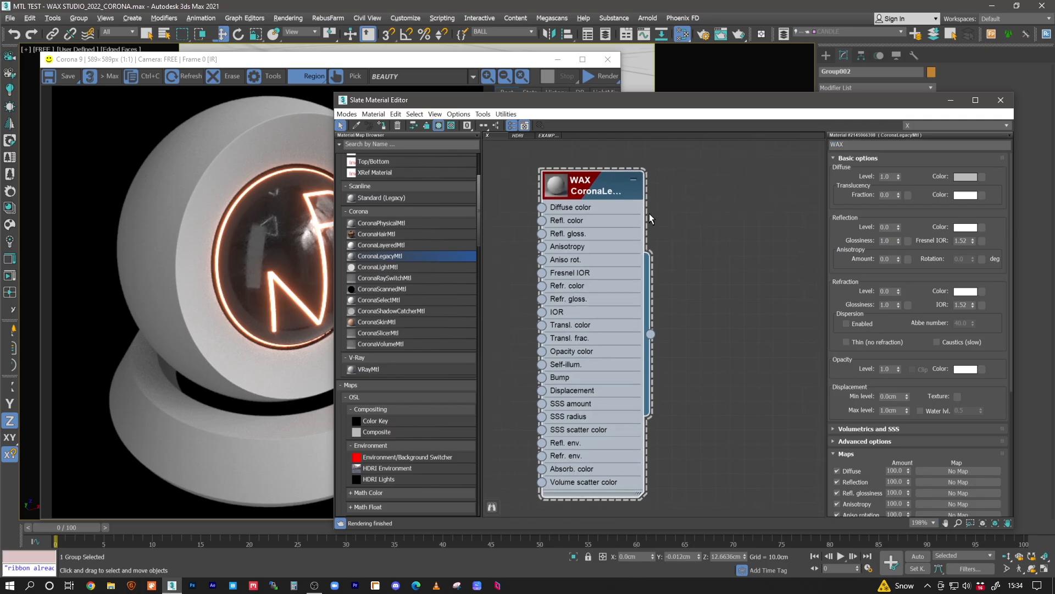
{"action": "double_click", "coordinate": [556, 187]}
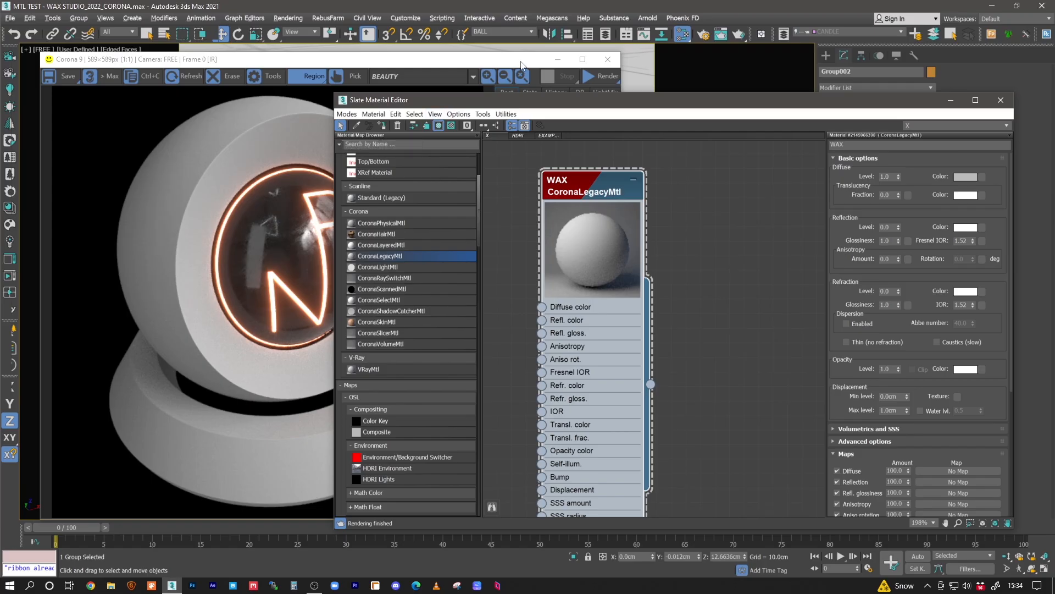
- Assign the WAX material to the selected shader ball group and start Corona interactive rendering
{"action": "left_click_drag", "start_coordinate": [385, 59], "coordinate": [306, 150]}
{"action": "left_click", "coordinate": [387, 69]}
{"action": "left_click", "coordinate": [384, 124]}
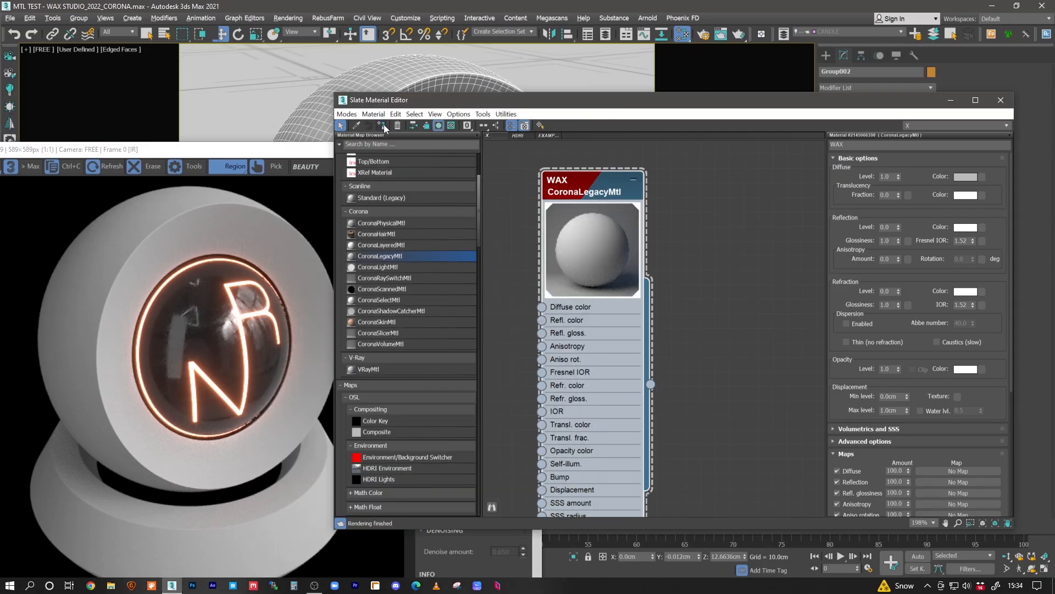
{"action": "left_click_drag", "start_coordinate": [319, 150], "coordinate": [379, 64]}
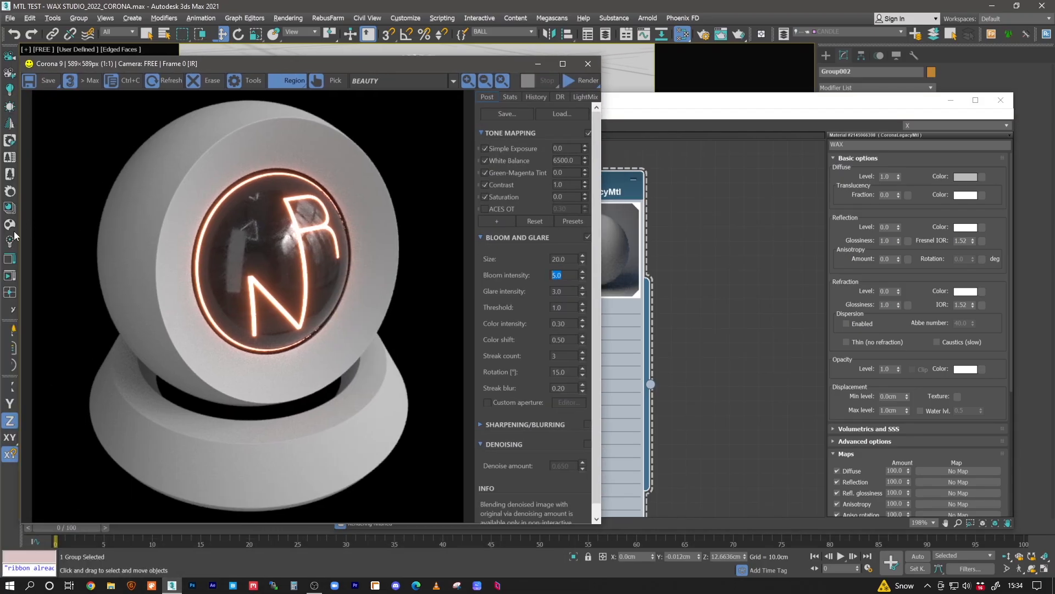
{"action": "left_click", "coordinate": [10, 275]}
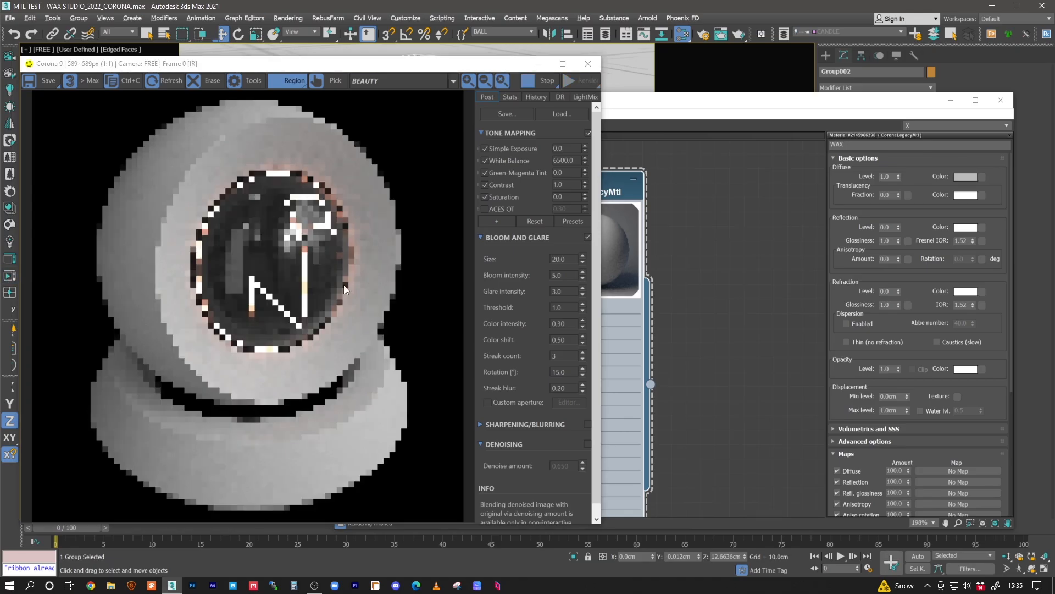
- Inspect the diffuse color of the WAX material and leave it unchanged
{"action": "left_click", "coordinate": [715, 268]}
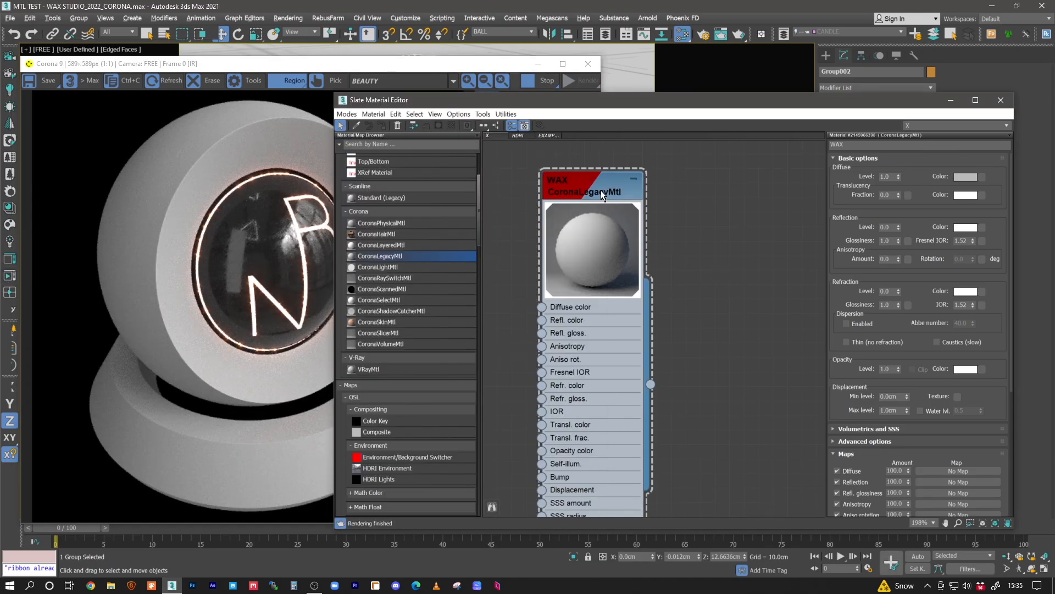
{"action": "left_click_drag", "start_coordinate": [599, 187], "coordinate": [659, 193]}
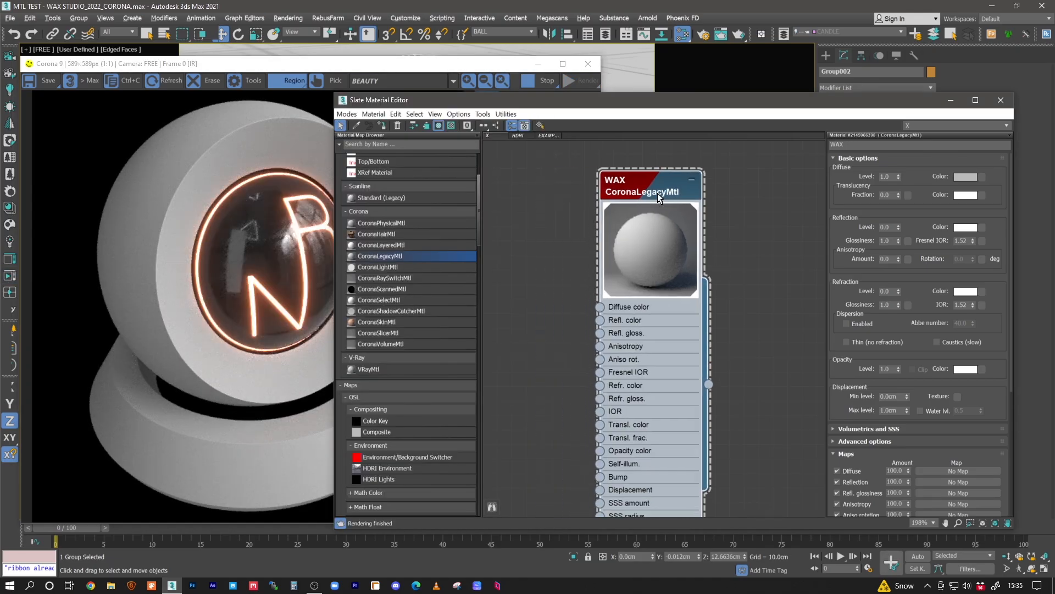
{"action": "left_click", "coordinate": [965, 177]}
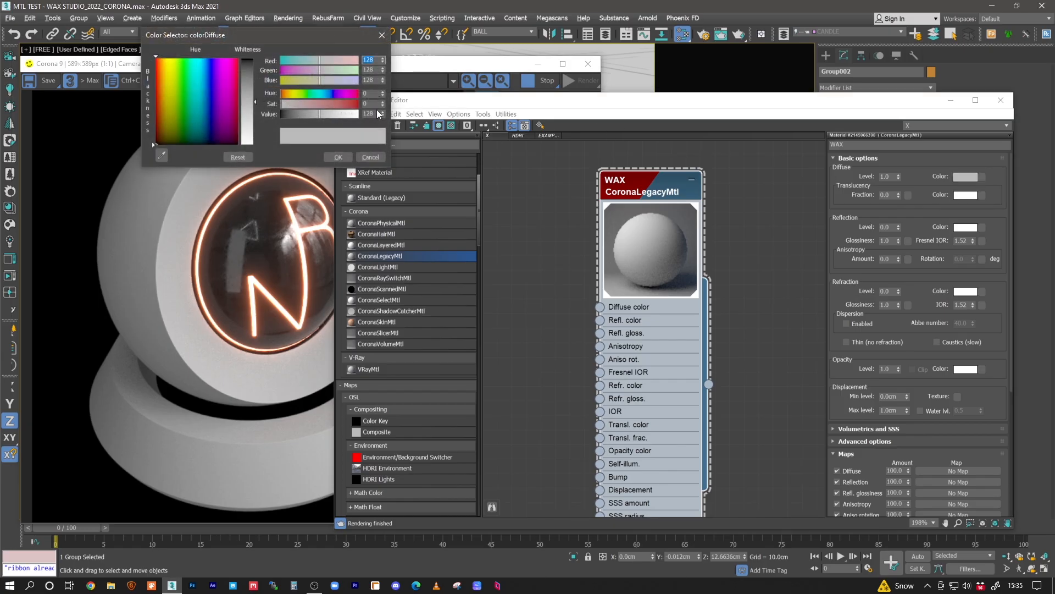
{"action": "left_click", "coordinate": [369, 158]}
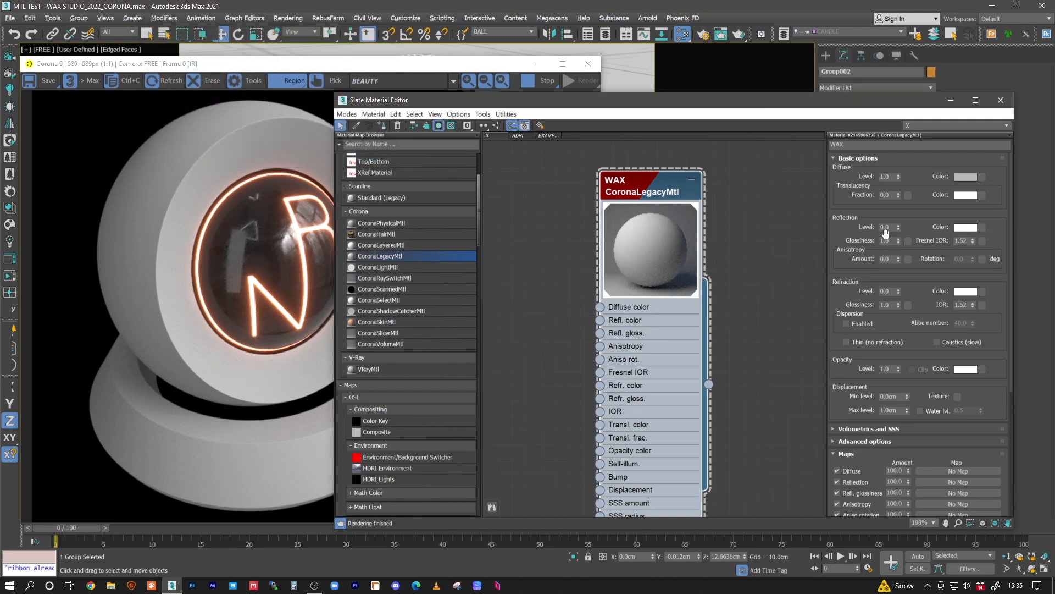
- Set the WAX material's reflection level to 1 and its reflection glossiness to 0.5
{"action": "double_click", "coordinate": [885, 228]}
{"action": "type", "text": "1"}
{"action": "key", "text": "Return"}
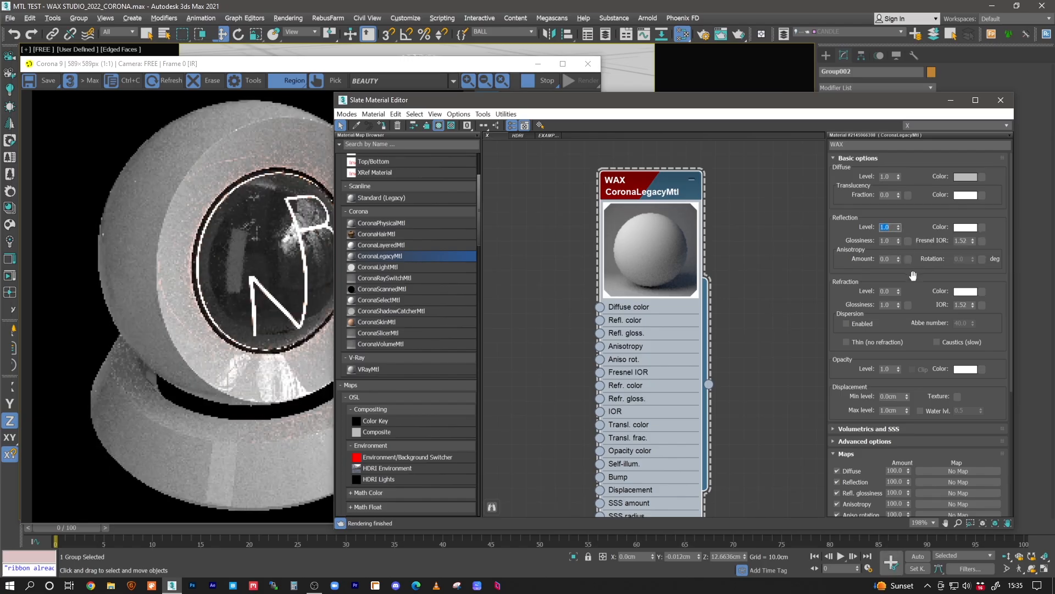
{"action": "double_click", "coordinate": [891, 241]}
{"action": "type", "text": "0.5"}
{"action": "key", "text": "Return"}
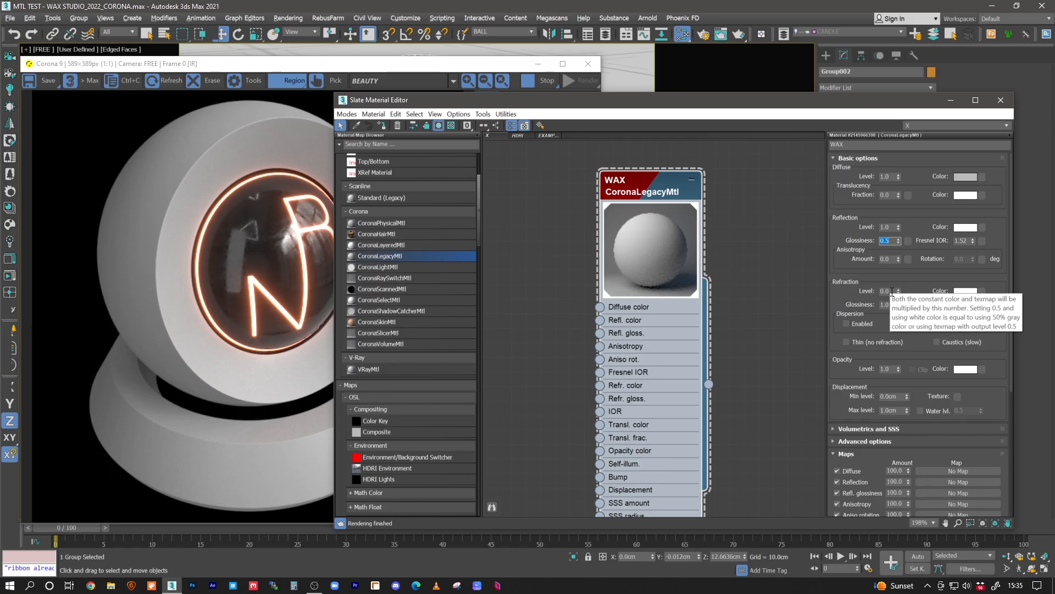
- Set the WAX material's refraction level to 1
{"action": "double_click", "coordinate": [885, 292]}
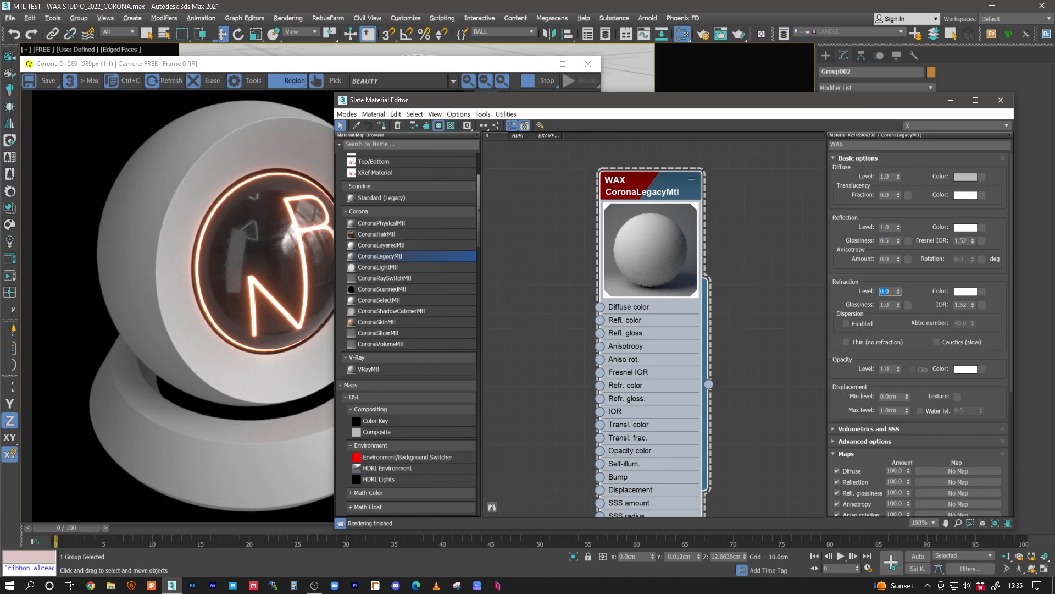
{"action": "type", "text": "1"}
{"action": "key", "text": "Return"}
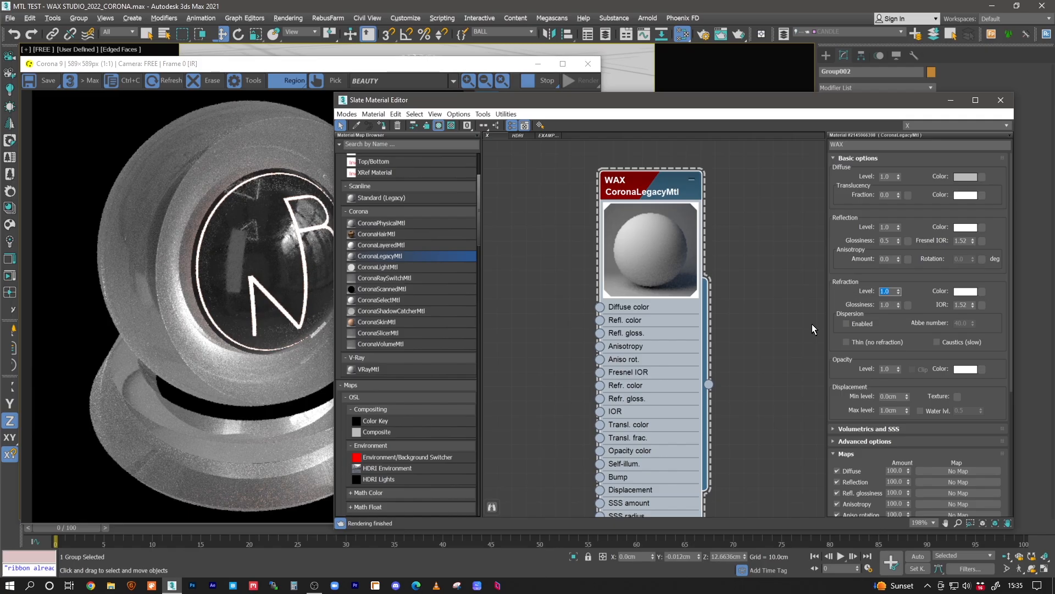
- Set both the Fresnel IOR and the refraction IOR of the WAX material to 1.44
{"action": "left_click", "coordinate": [960, 241]}
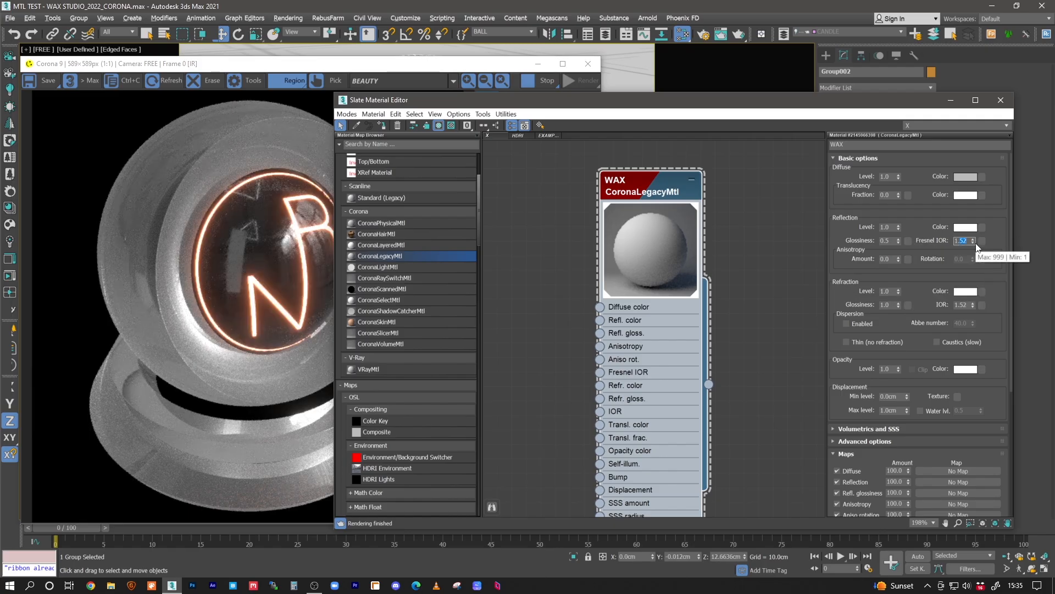
{"action": "type", "text": "1.44"}
{"action": "key", "text": "Return"}
{"action": "left_click", "coordinate": [961, 305]}
{"action": "type", "text": "1.44"}
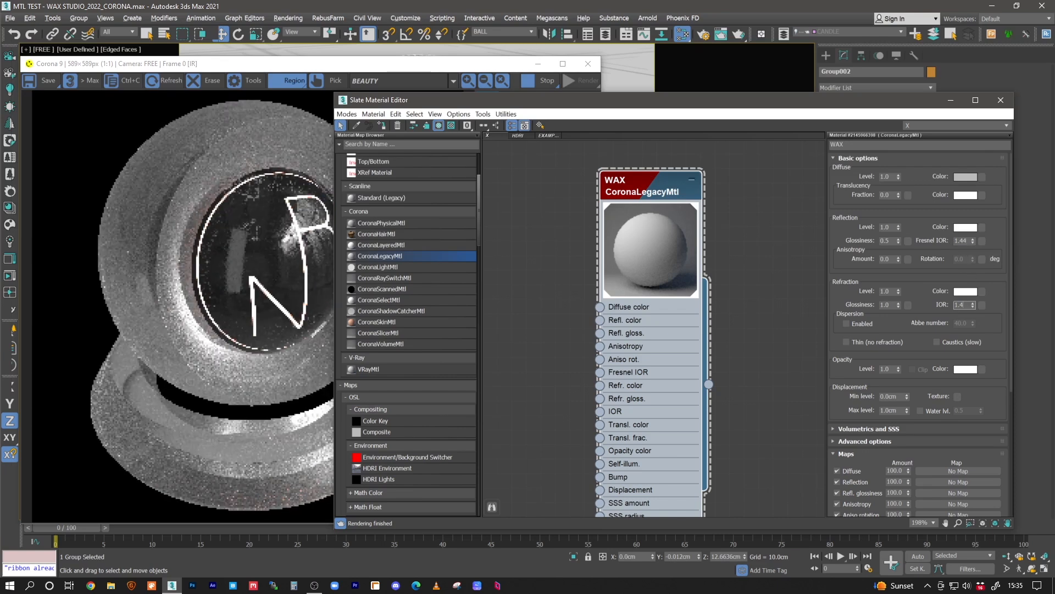
{"action": "key", "text": "Return"}
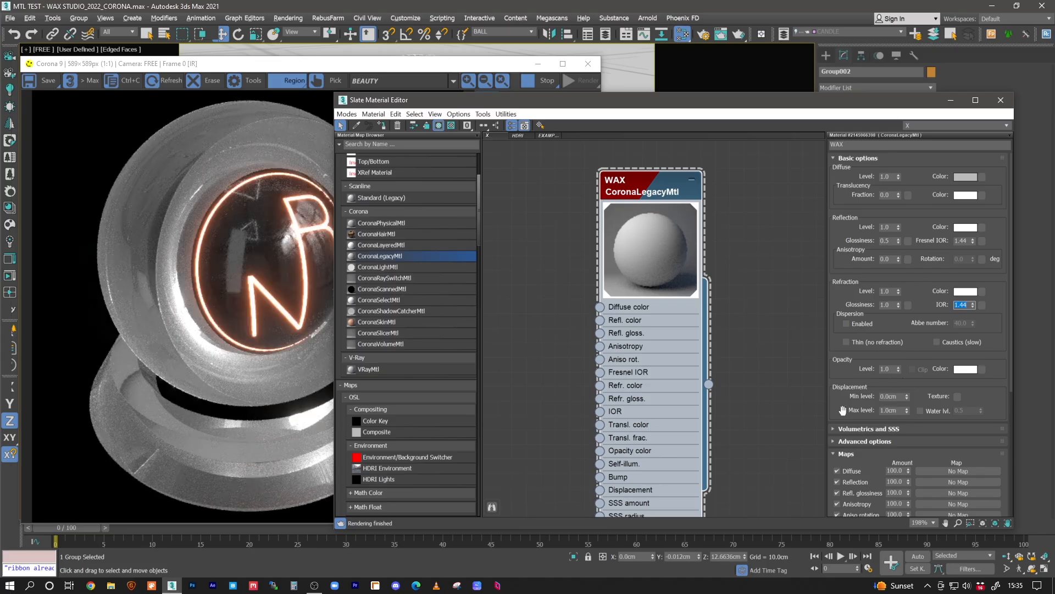
- Fit the material editor beside the render and expand the WAX material's Volumetrics and SSS settings
{"action": "left_click_drag", "start_coordinate": [843, 410], "coordinate": [845, 370]}
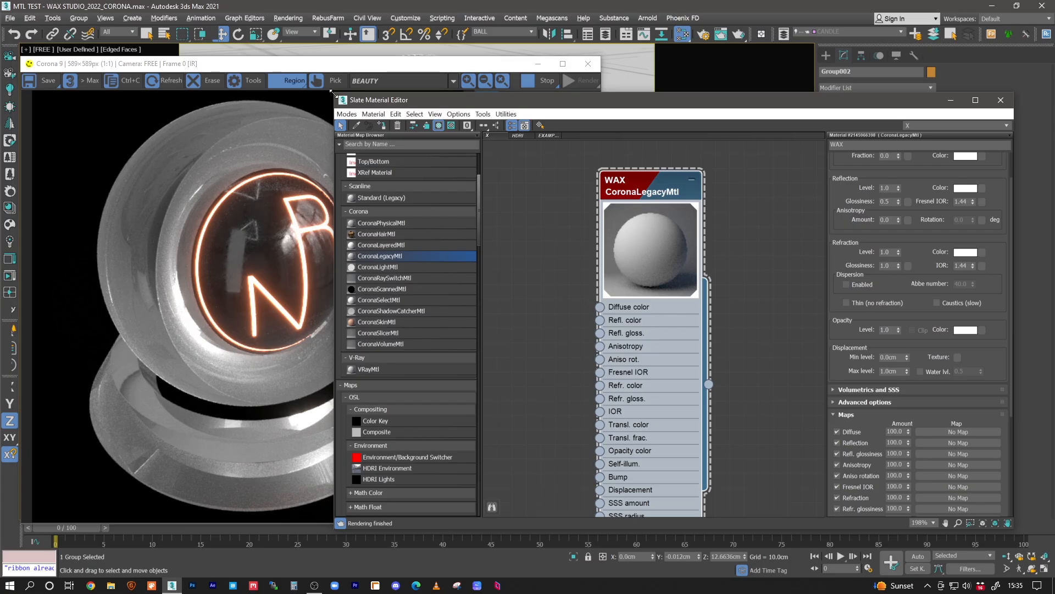
{"action": "left_click_drag", "start_coordinate": [414, 89], "coordinate": [416, 91]}
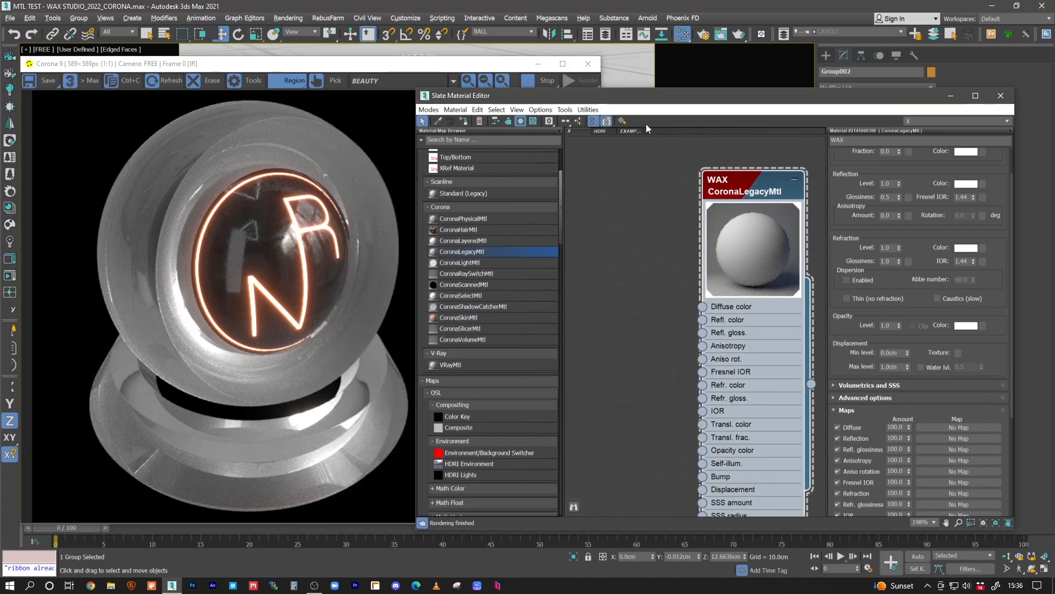
{"action": "left_click_drag", "start_coordinate": [640, 98], "coordinate": [664, 89]}
{"action": "middle_click_drag", "start_coordinate": [677, 226], "coordinate": [646, 252]}
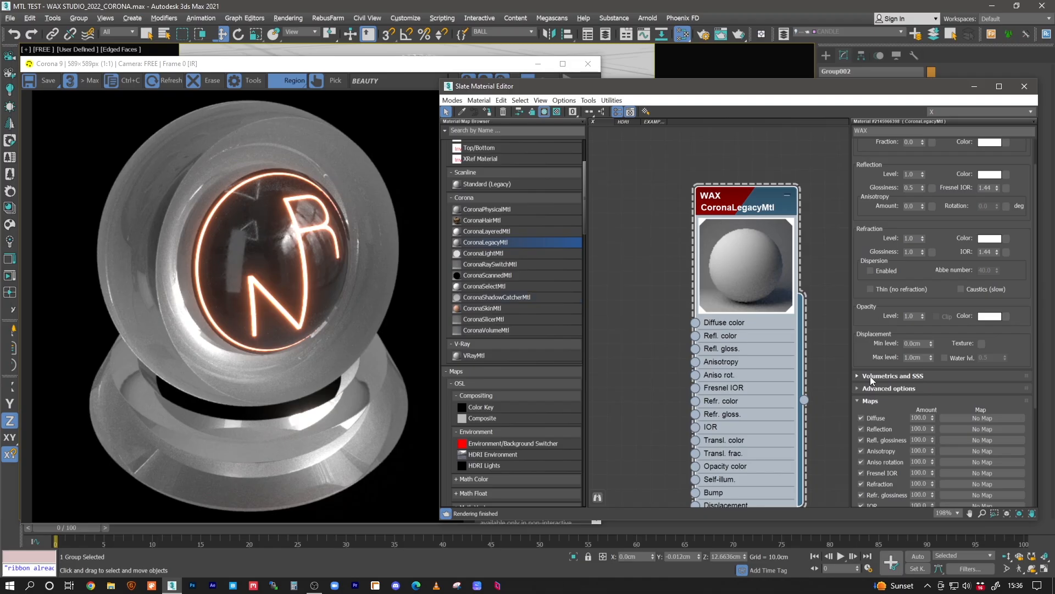
{"action": "left_click", "coordinate": [909, 377]}
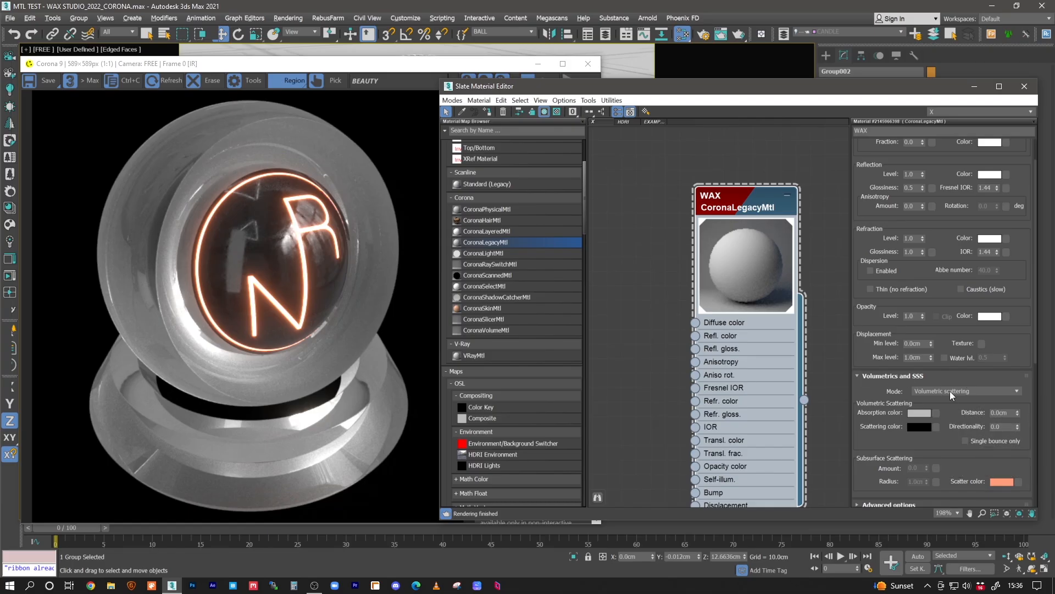
- Clear away the render and material editor windows and show the shader ball in a Perspective view without safe frames
{"action": "left_click", "coordinate": [534, 77]}
{"action": "left_click", "coordinate": [538, 64]}
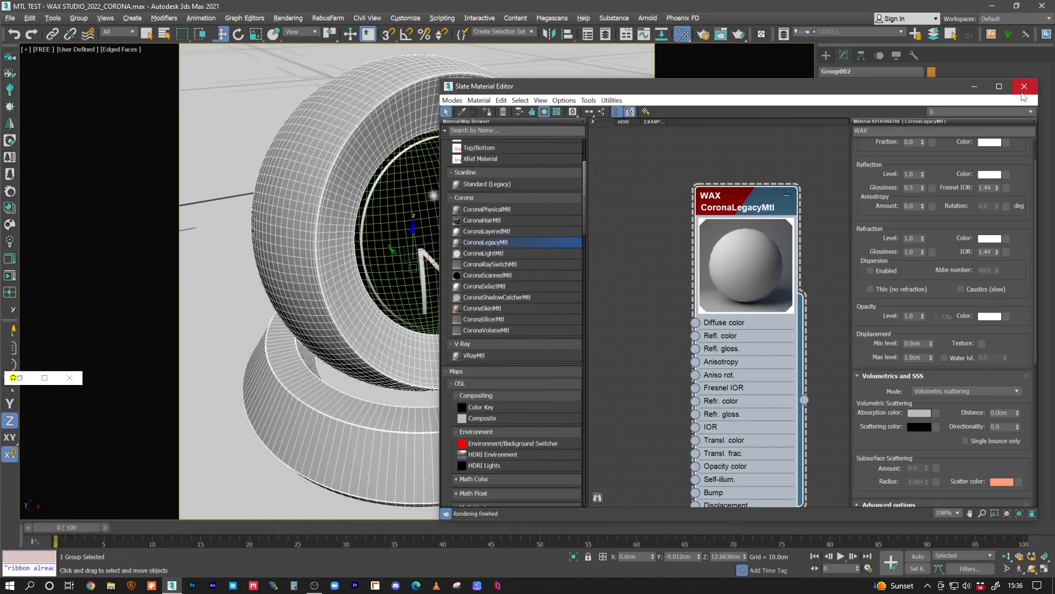
{"action": "left_click", "coordinate": [970, 89]}
{"action": "left_click", "coordinate": [438, 172]}
{"action": "key", "text": "p"}
{"action": "middle_click_drag", "start_coordinate": [440, 196], "coordinate": [436, 210], "text": "alt"}
{"action": "key", "text": "shift+f"}
{"action": "scroll", "coordinate": [426, 240], "scroll_direction": "down", "scroll_amount": 10}
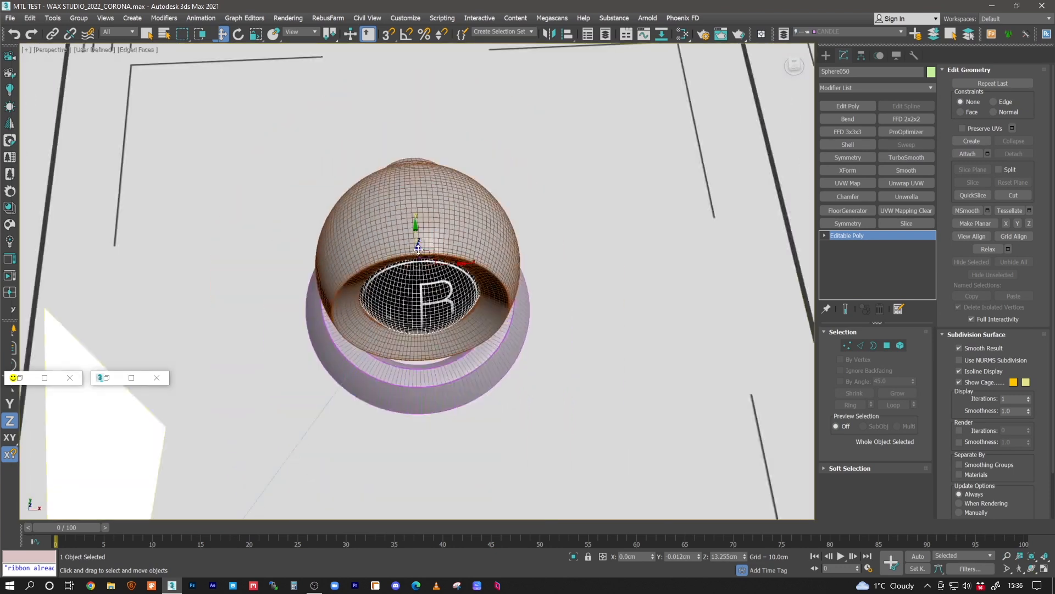
{"action": "left_click", "coordinate": [154, 380]}
{"action": "left_click", "coordinate": [71, 379]}
- Examine the shader ball's size against the 1 m floor grid from several angles
{"action": "middle_click_drag", "start_coordinate": [432, 268], "coordinate": [446, 323]}
{"action": "middle_click_drag", "start_coordinate": [446, 324], "coordinate": [395, 283], "text": "alt"}
{"action": "middle_click_drag", "start_coordinate": [394, 282], "coordinate": [405, 311], "text": "alt"}
{"action": "middle_click_drag", "start_coordinate": [406, 311], "coordinate": [456, 241]}
{"action": "middle_click_drag", "start_coordinate": [632, 301], "coordinate": [512, 154]}
{"action": "scroll", "coordinate": [512, 154], "scroll_direction": "down", "scroll_amount": 3}
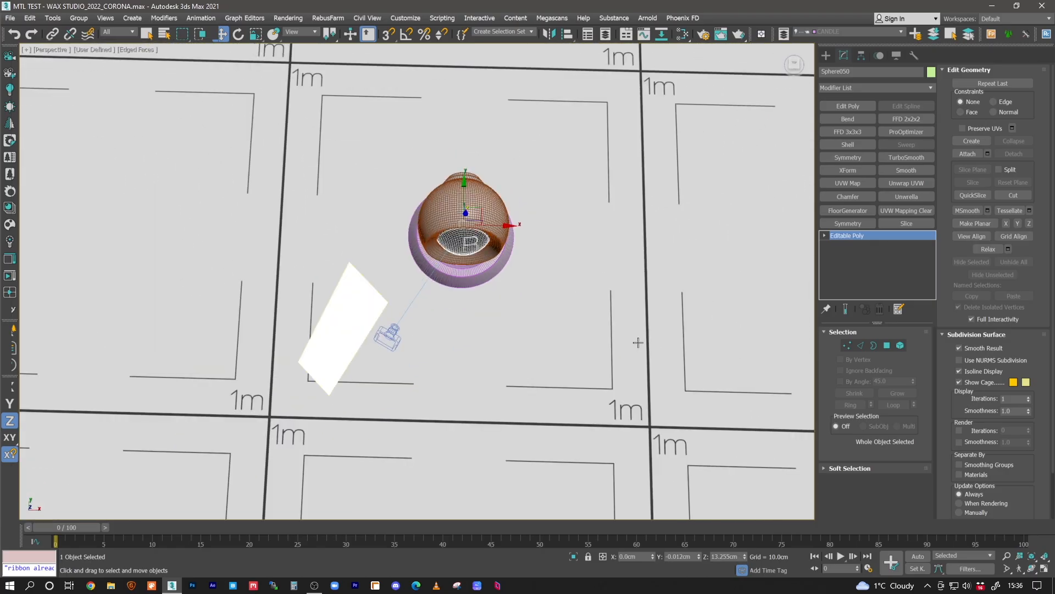
{"action": "middle_click_drag", "start_coordinate": [325, 373], "coordinate": [434, 238], "text": "alt"}
{"action": "middle_click_drag", "start_coordinate": [388, 306], "coordinate": [440, 302], "text": "alt"}
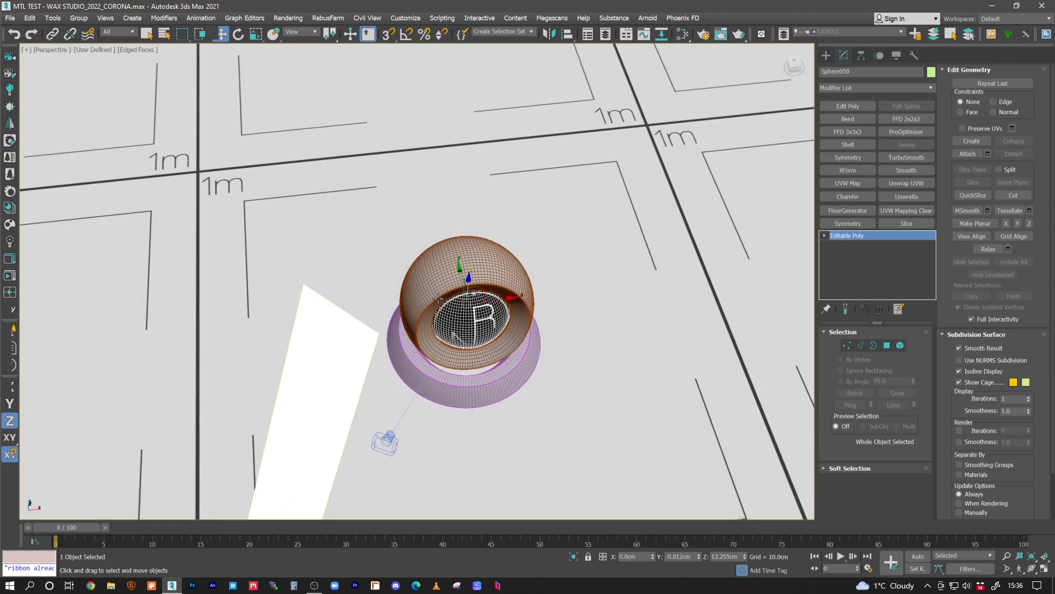
{"action": "mouse_move", "coordinate": [433, 298]}
{"action": "middle_mouse_down", "text": "alt"}
{"action": "mouse_move", "coordinate": [441, 287]}
{"action": "mouse_move", "coordinate": [471, 304]}
{"action": "mouse_move", "coordinate": [465, 289]}
{"action": "mouse_move", "coordinate": [416, 301]}
{"action": "mouse_move", "coordinate": [441, 313]}
{"action": "middle_mouse_up", "text": "alt"}
- Select the whole shader ball group and measure its X, Y and Z dimensions
{"action": "left_click", "coordinate": [442, 284]}
{"action": "scroll", "coordinate": [449, 324], "scroll_direction": "up", "scroll_amount": 3}
{"action": "scroll", "coordinate": [441, 312], "scroll_direction": "down", "scroll_amount": 3}
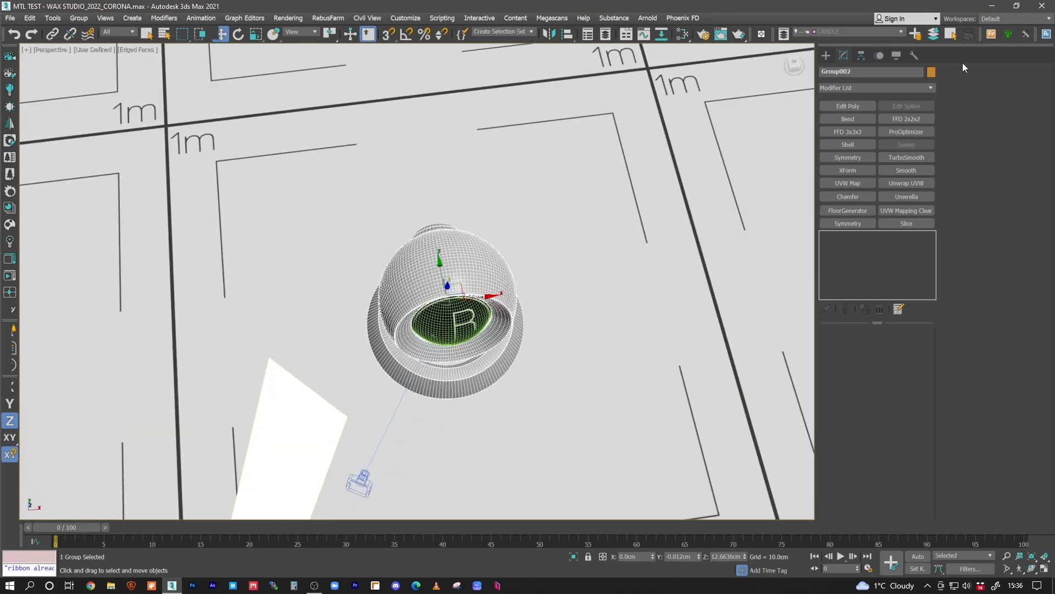
{"action": "left_click", "coordinate": [913, 54]}
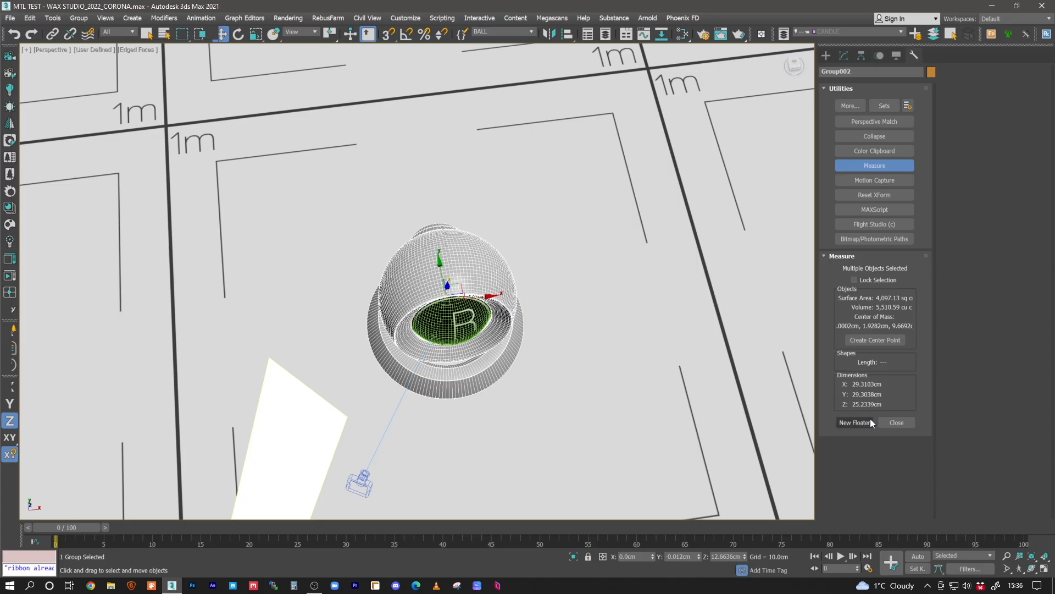
{"action": "middle_click_drag", "start_coordinate": [457, 357], "coordinate": [499, 321], "text": "alt"}
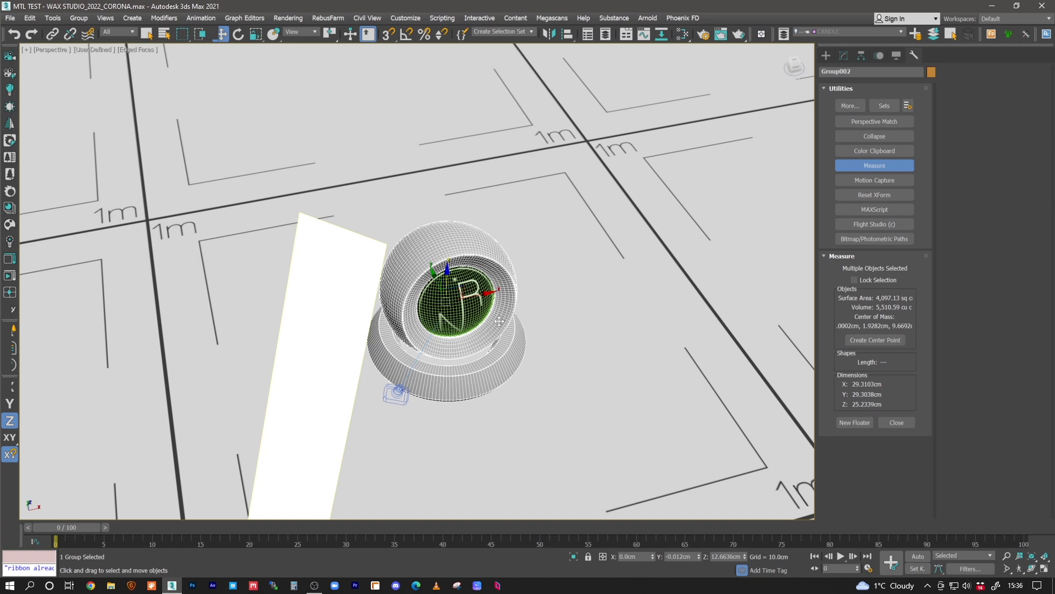
- Return from the Perspective view to the FREE camera with safe frames and reopen the Slate Material Editor
{"action": "scroll", "coordinate": [499, 320], "scroll_direction": "down", "scroll_amount": 5}
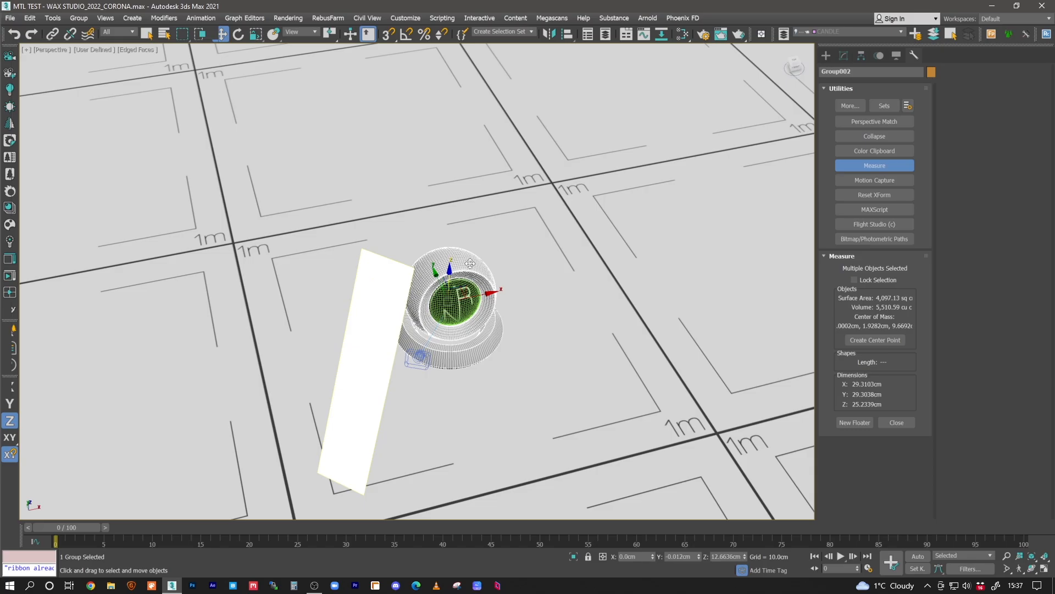
{"action": "middle_click_drag", "start_coordinate": [472, 264], "coordinate": [472, 232], "text": "alt"}
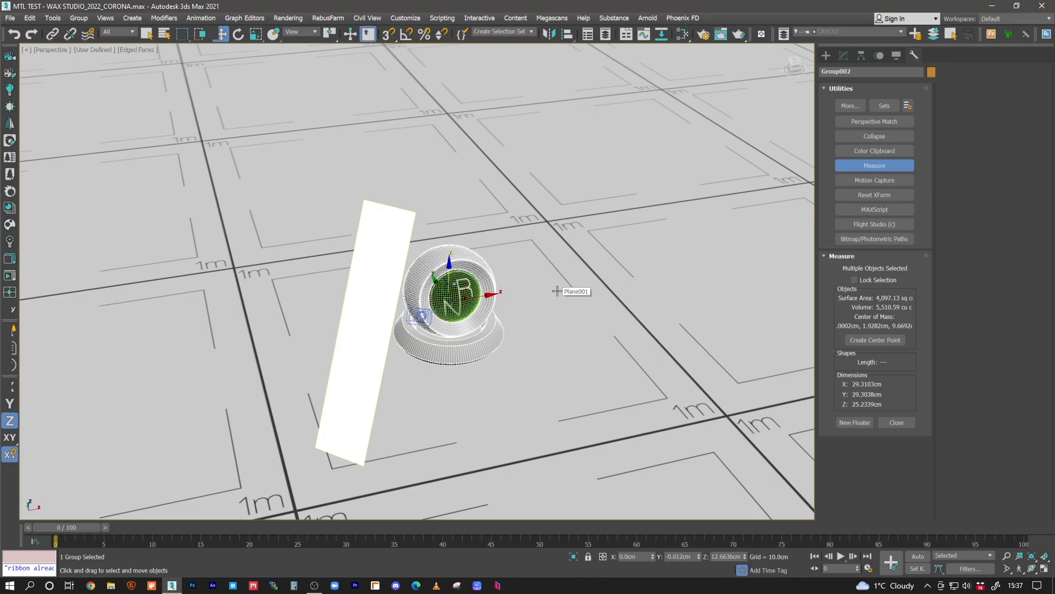
{"action": "mouse_move", "coordinate": [513, 299]}
{"action": "middle_mouse_down", "text": "alt"}
{"action": "mouse_move", "coordinate": [499, 302]}
{"action": "mouse_move", "coordinate": [510, 304]}
{"action": "middle_mouse_up", "text": "alt"}
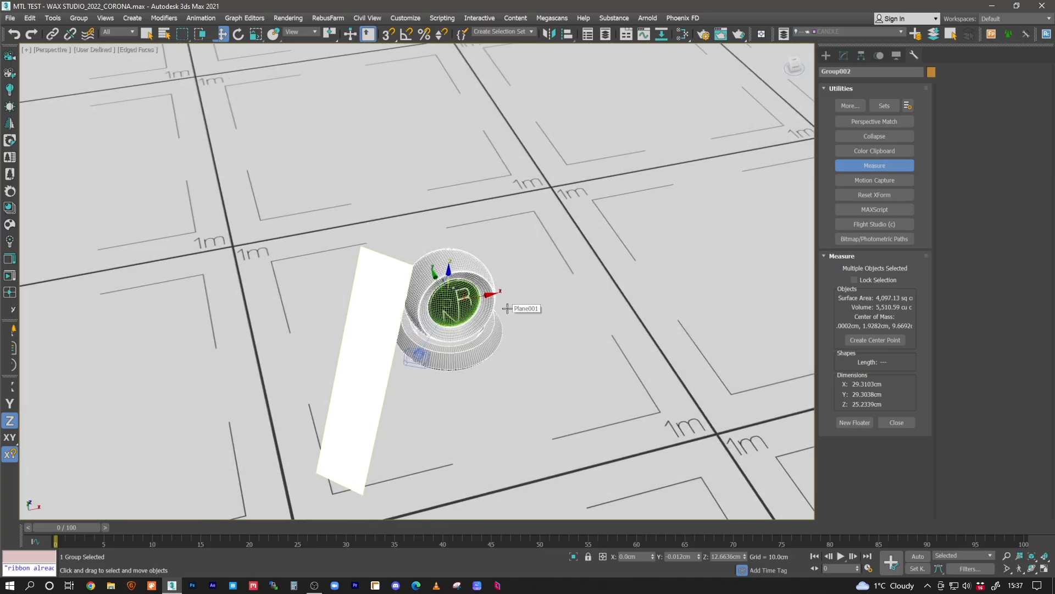
{"action": "middle_click_drag", "start_coordinate": [506, 309], "coordinate": [514, 315]}
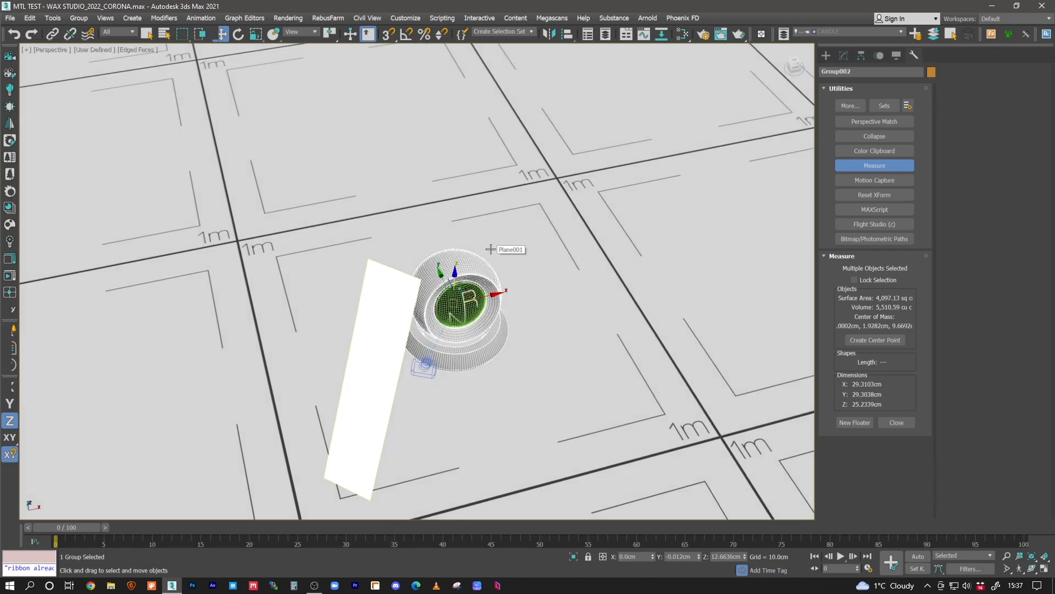
{"action": "key", "text": "c"}
{"action": "key", "text": "shift+f"}
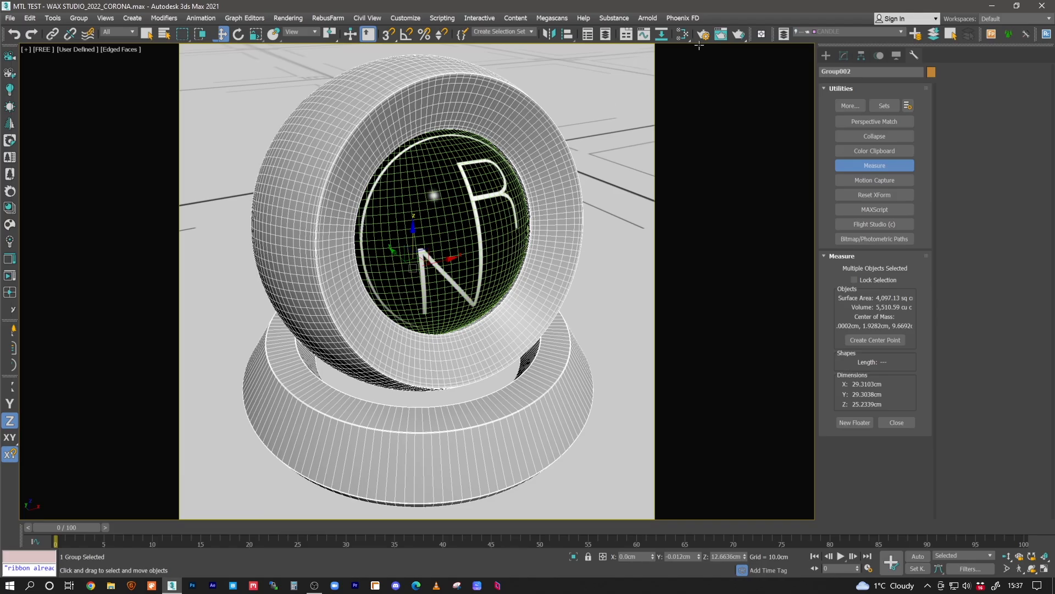
{"action": "left_click", "coordinate": [682, 35]}
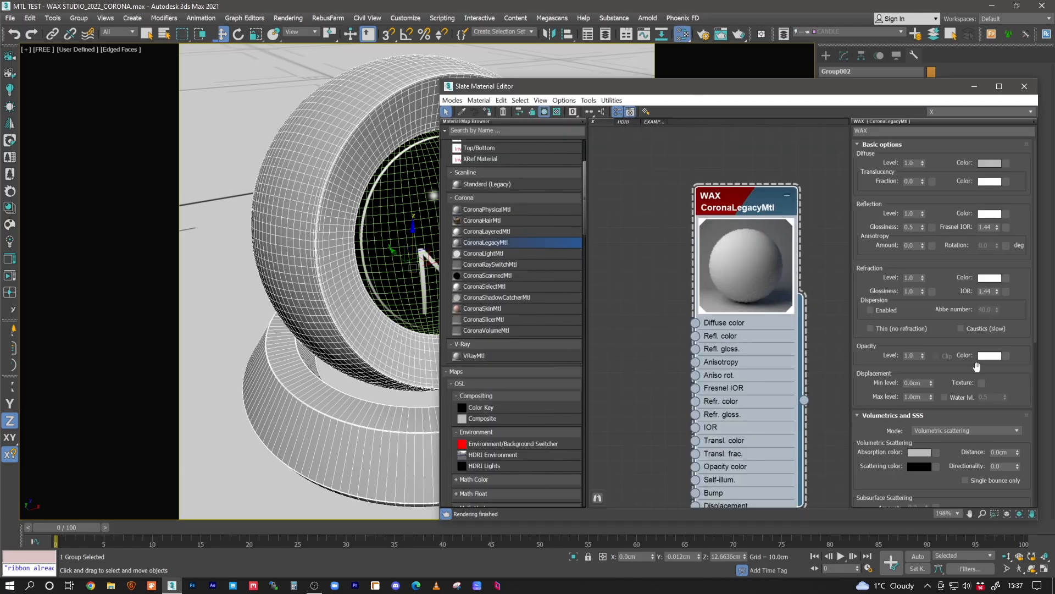
- Show the Corona interactive render beside the WAX material's volumetric scattering settings
{"action": "left_click", "coordinate": [999, 452]}
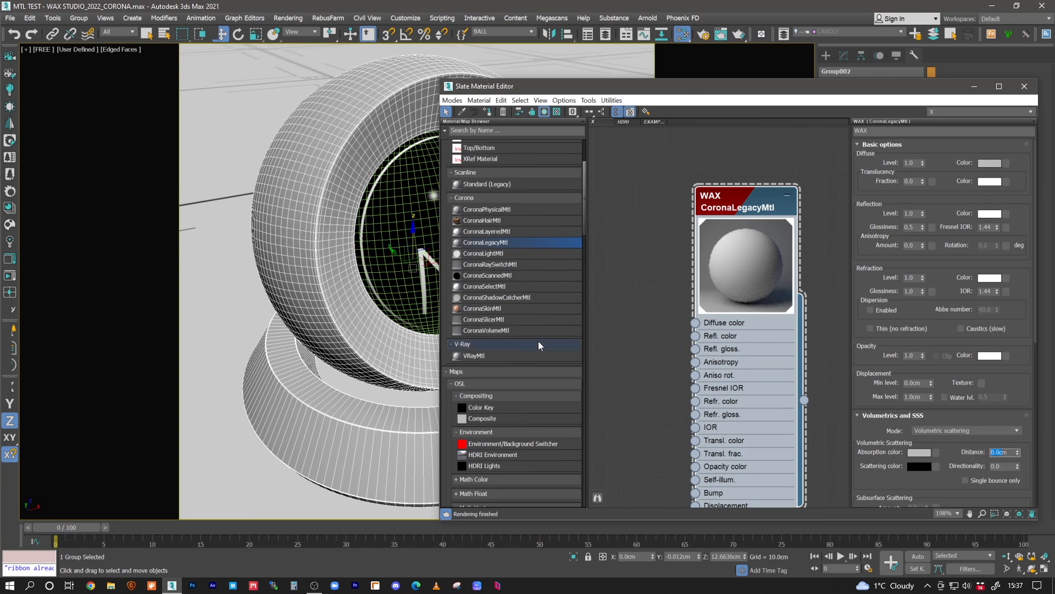
{"action": "middle_click_drag", "start_coordinate": [666, 257], "coordinate": [649, 246]}
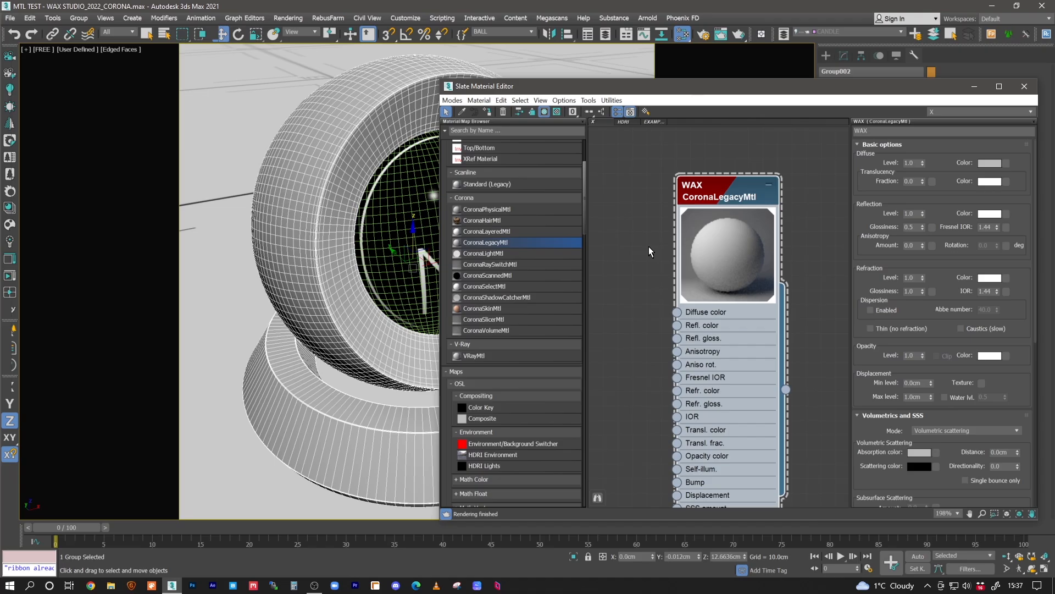
{"action": "left_click", "coordinate": [1001, 452]}
{"action": "left_click_drag", "start_coordinate": [959, 401], "coordinate": [958, 395]}
{"action": "scroll", "coordinate": [961, 389], "scroll_direction": "down", "scroll_amount": 2}
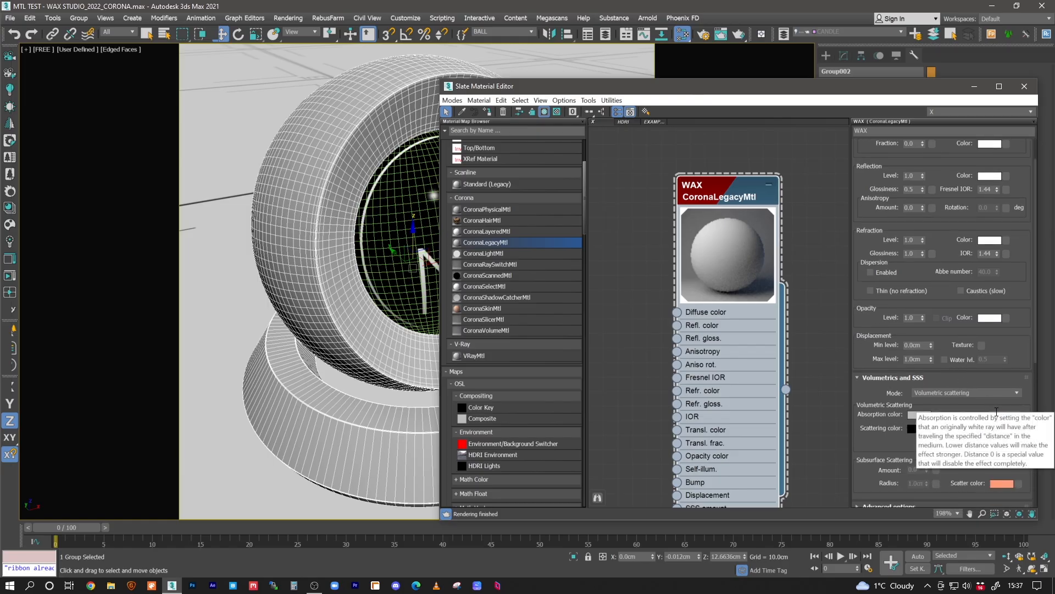
{"action": "mouse_move", "coordinate": [698, 257]}
{"action": "middle_mouse_down"}
{"action": "mouse_move", "coordinate": [682, 251]}
{"action": "mouse_move", "coordinate": [691, 261]}
{"action": "middle_mouse_up"}
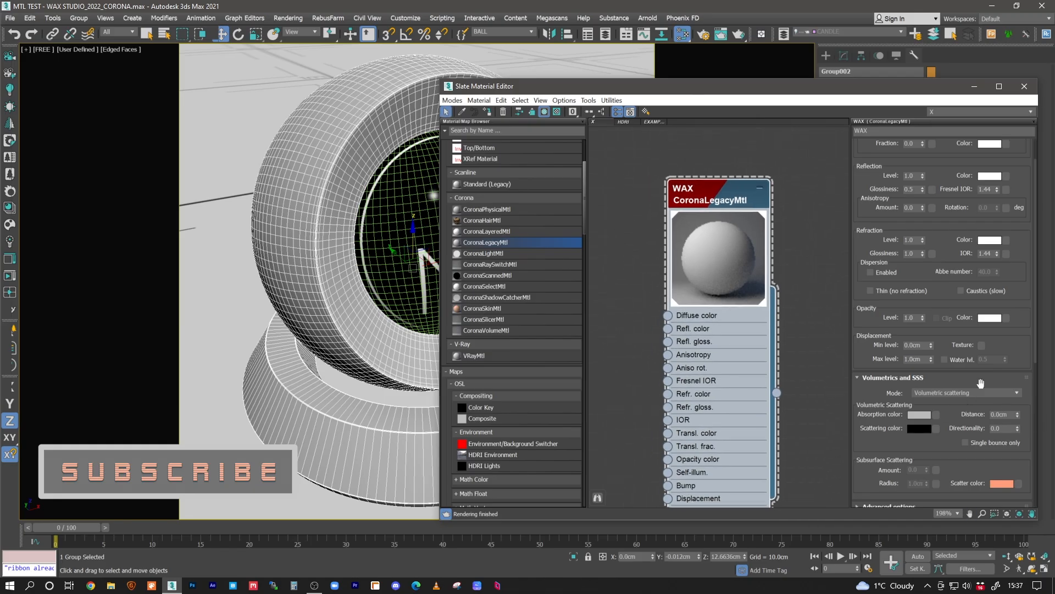
{"action": "middle_click_drag", "start_coordinate": [621, 288], "coordinate": [647, 280]}
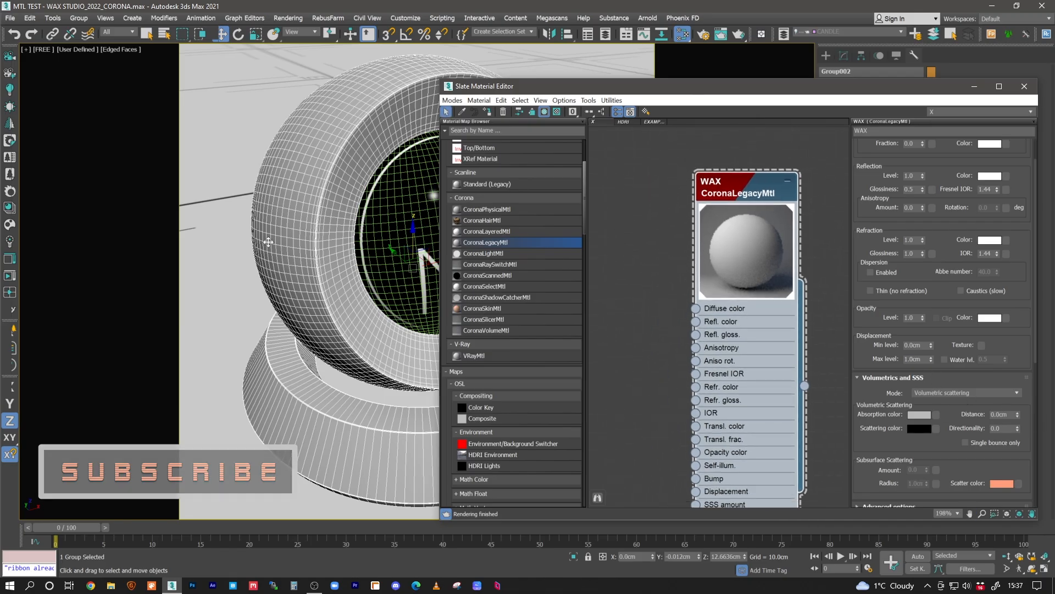
{"action": "left_click", "coordinate": [15, 270]}
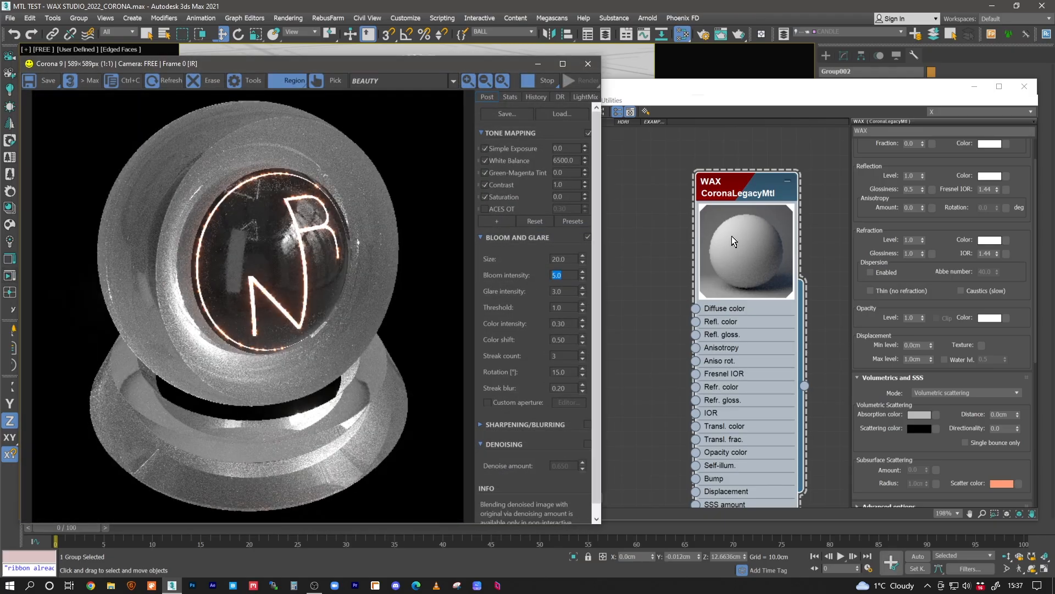
{"action": "left_click", "coordinate": [759, 192]}
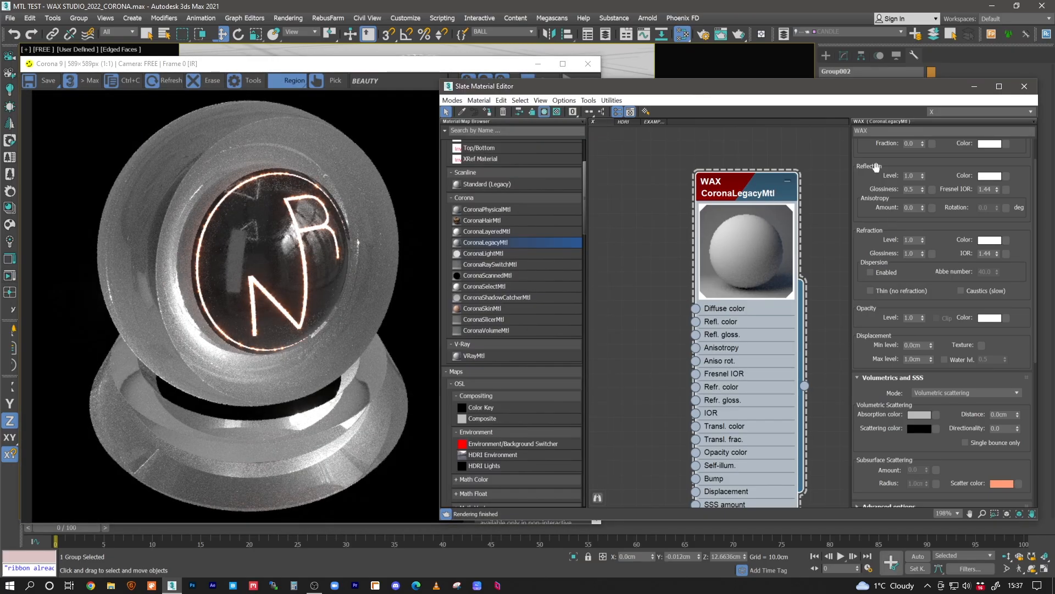
- Set the WAX material's volumetric absorption distance to 1 cm
{"action": "left_click", "coordinate": [908, 189]}
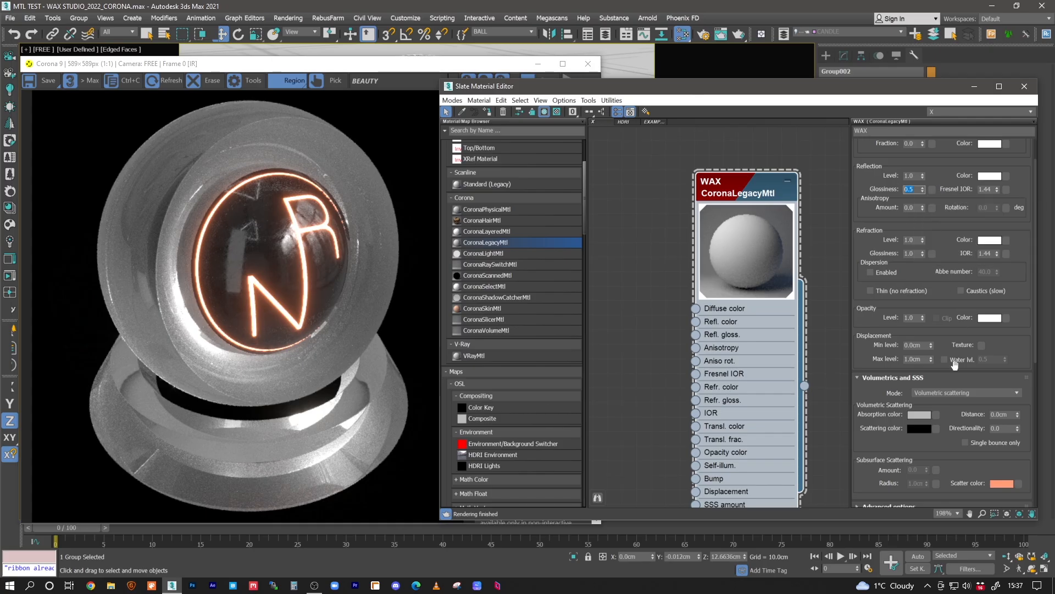
{"action": "left_click", "coordinate": [1002, 415]}
{"action": "type", "text": "1"}
{"action": "key", "text": "Return"}
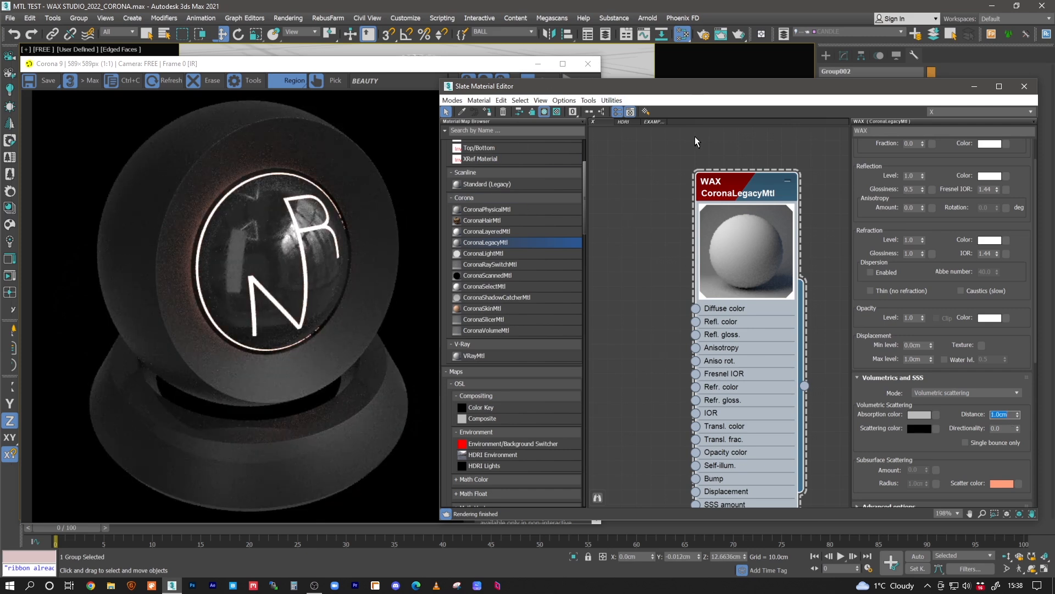
{"action": "left_click", "coordinate": [758, 196]}
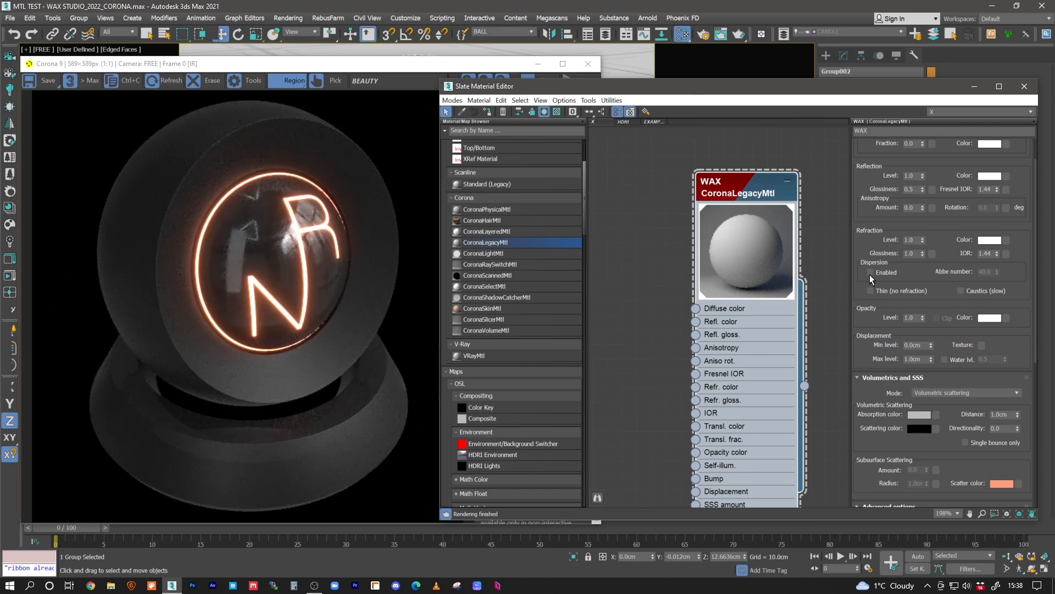
- Set the absorption color to a warm beige with hue 24, saturation 120 and value 154
{"action": "left_click", "coordinate": [918, 414]}
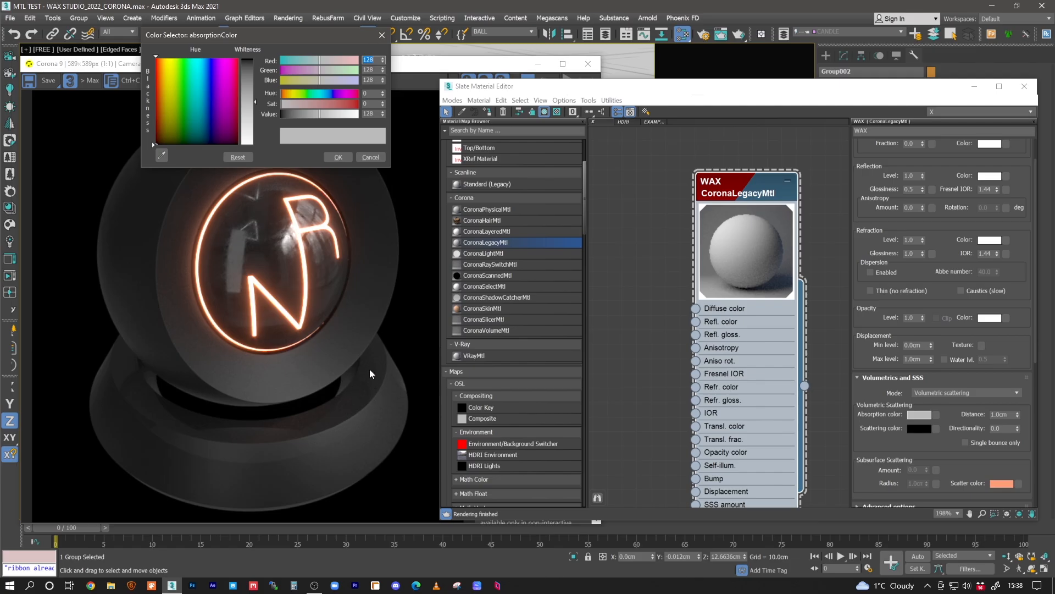
{"action": "left_click", "coordinate": [289, 93]}
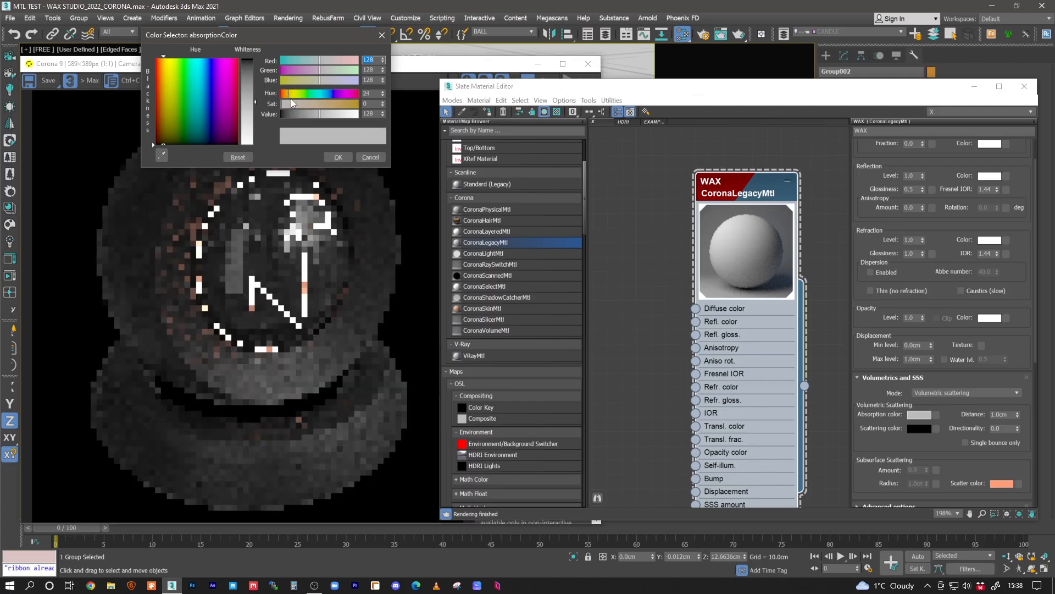
{"action": "left_click_drag", "start_coordinate": [301, 104], "coordinate": [309, 104]}
{"action": "left_click", "coordinate": [328, 114]}
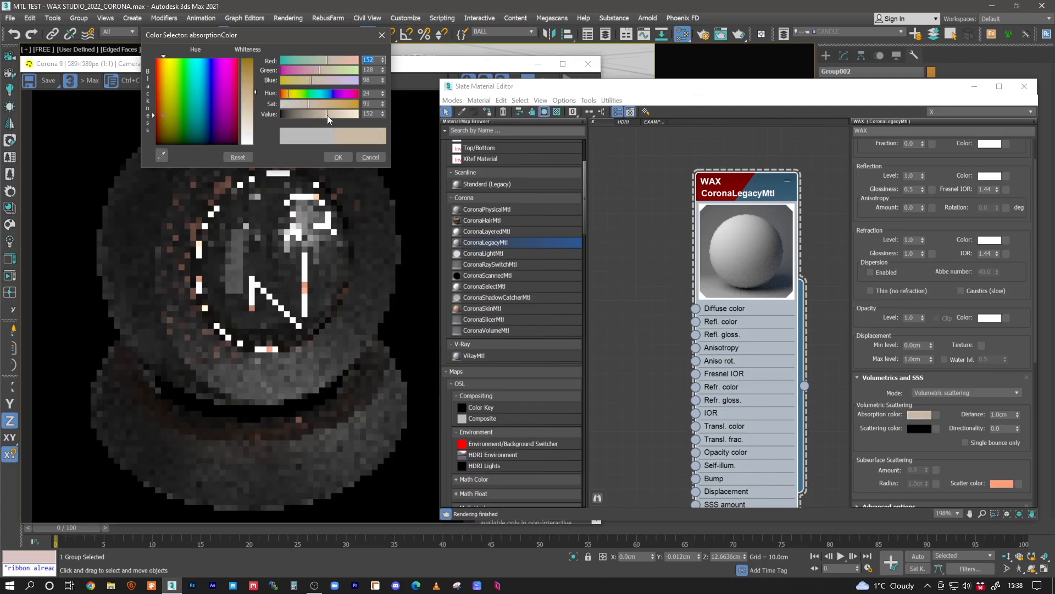
{"action": "left_click_drag", "start_coordinate": [310, 105], "coordinate": [312, 104]}
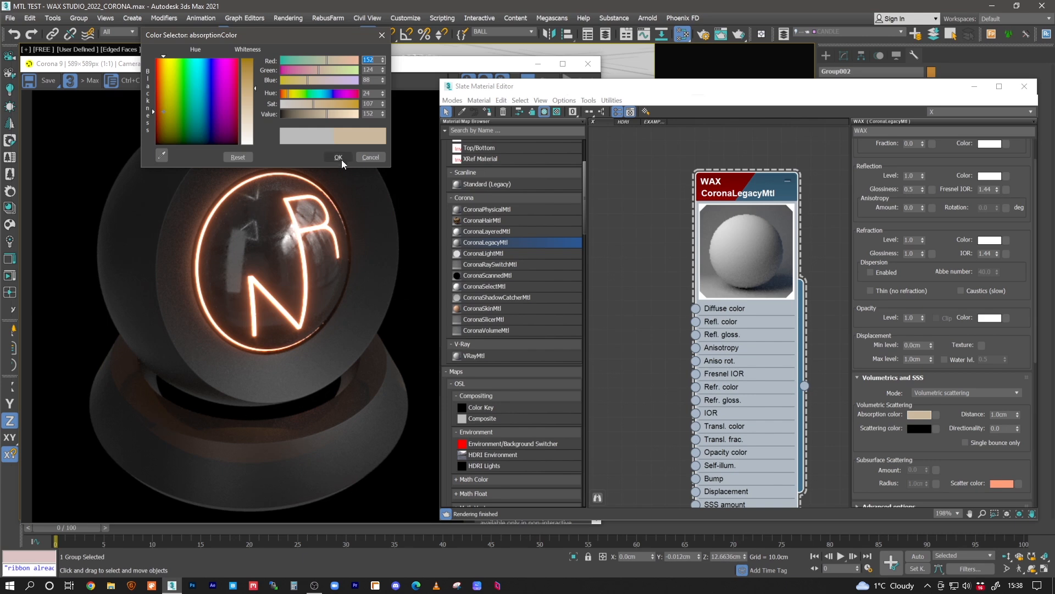
{"action": "left_click", "coordinate": [330, 114]}
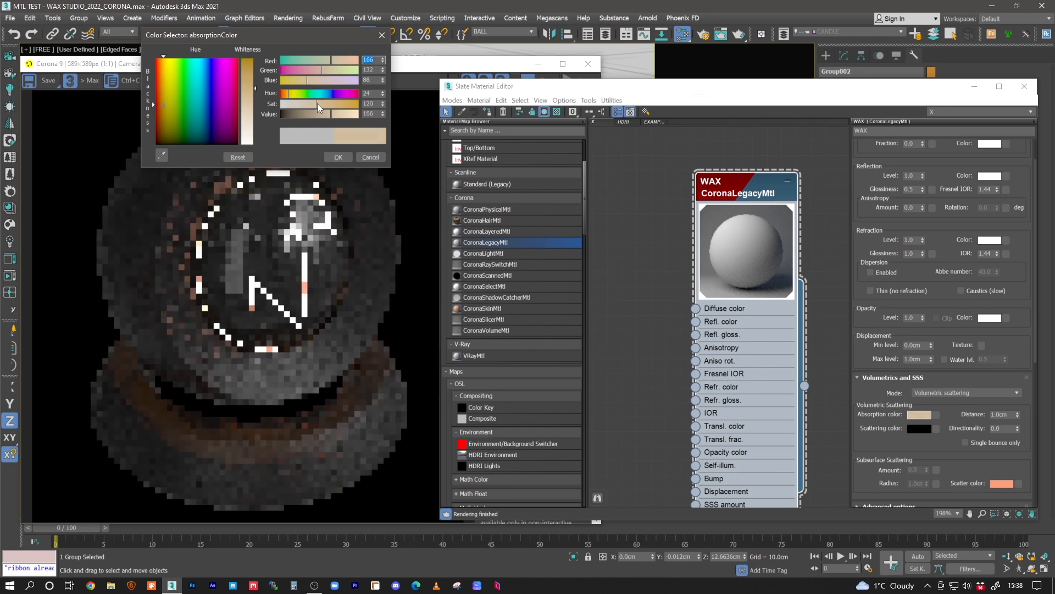
{"action": "left_click", "coordinate": [327, 115]}
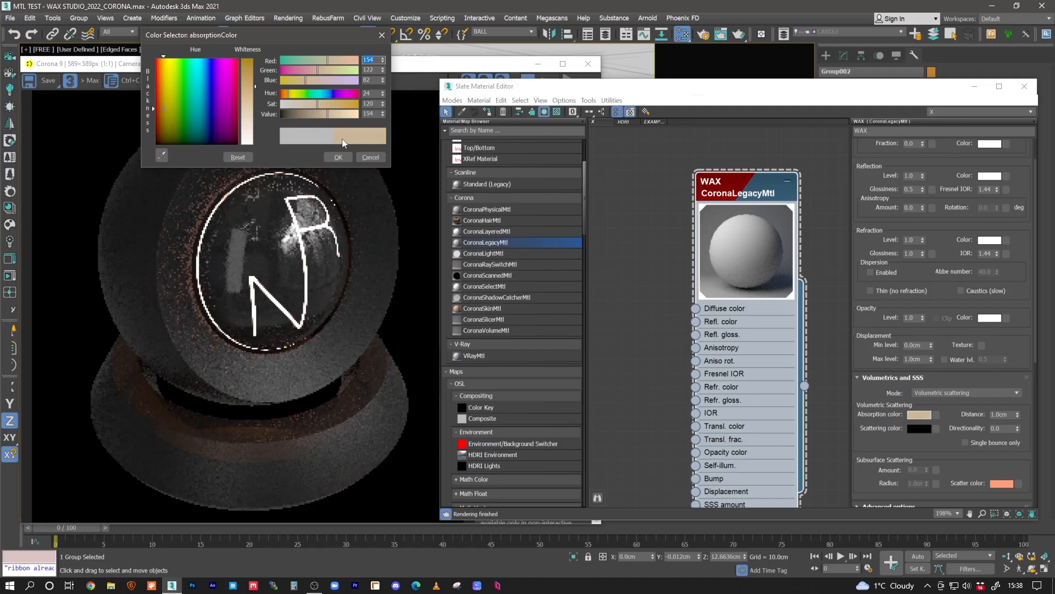
{"action": "left_click", "coordinate": [339, 158]}
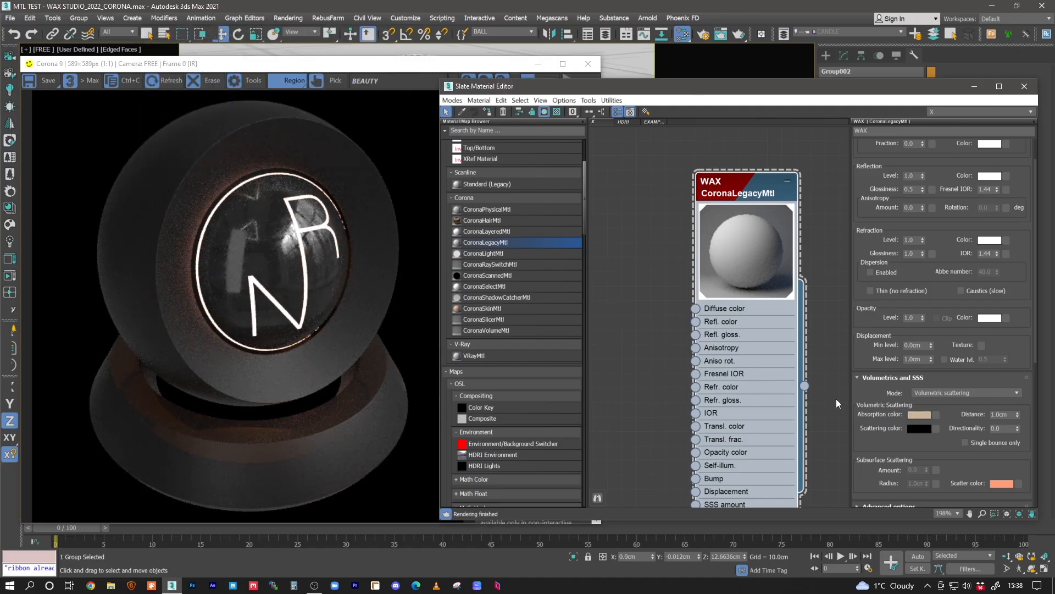
- Copy the absorption color onto the scattering color and lighten the scattering color to a value of 181
{"action": "left_click", "coordinate": [916, 428]}
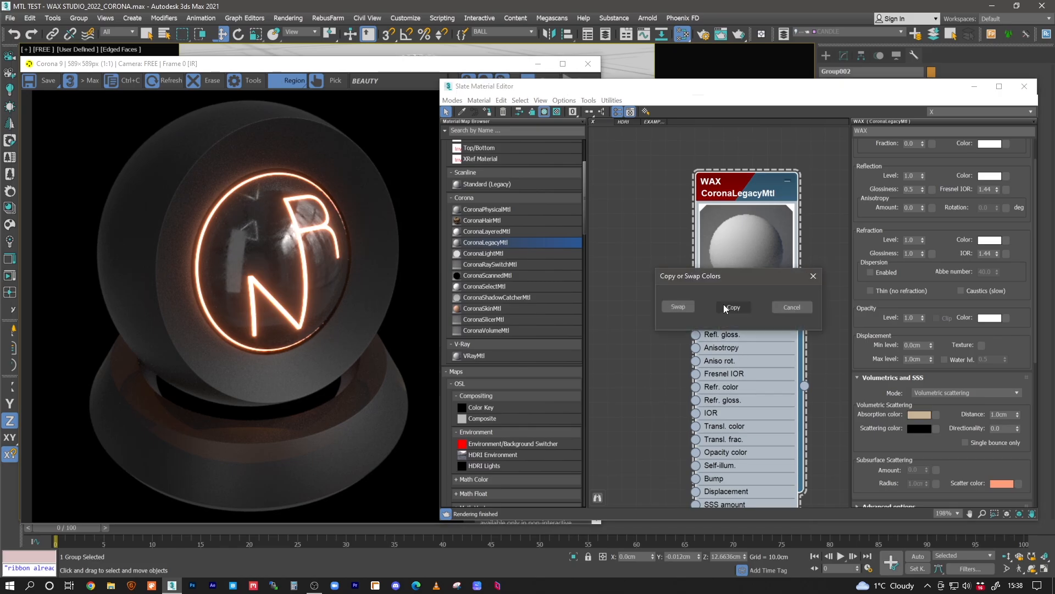
{"action": "left_click", "coordinate": [724, 306]}
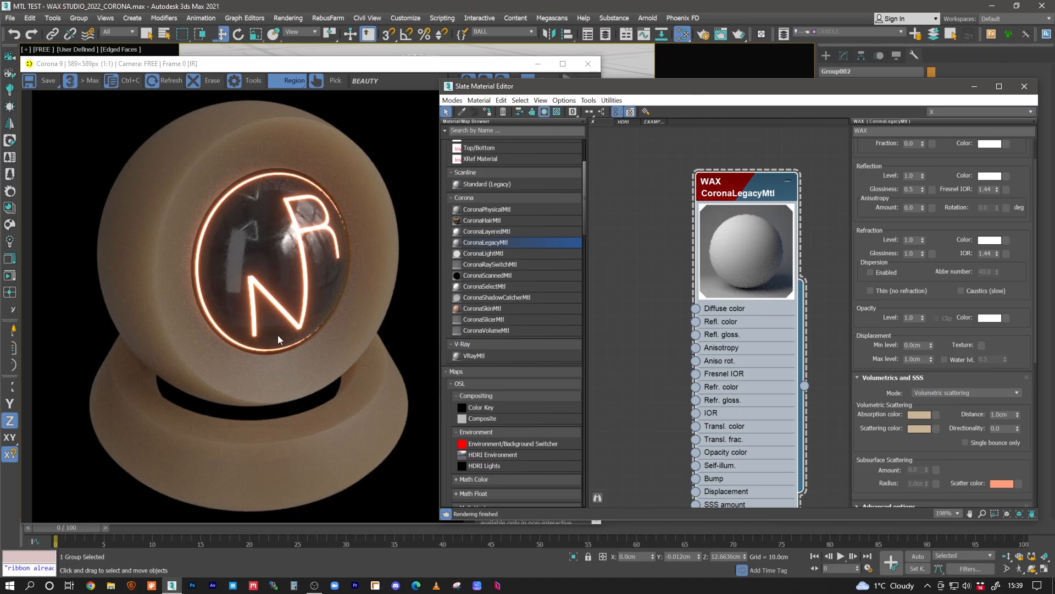
{"action": "left_click", "coordinate": [919, 428]}
{"action": "left_click_drag", "start_coordinate": [330, 118], "coordinate": [334, 117]}
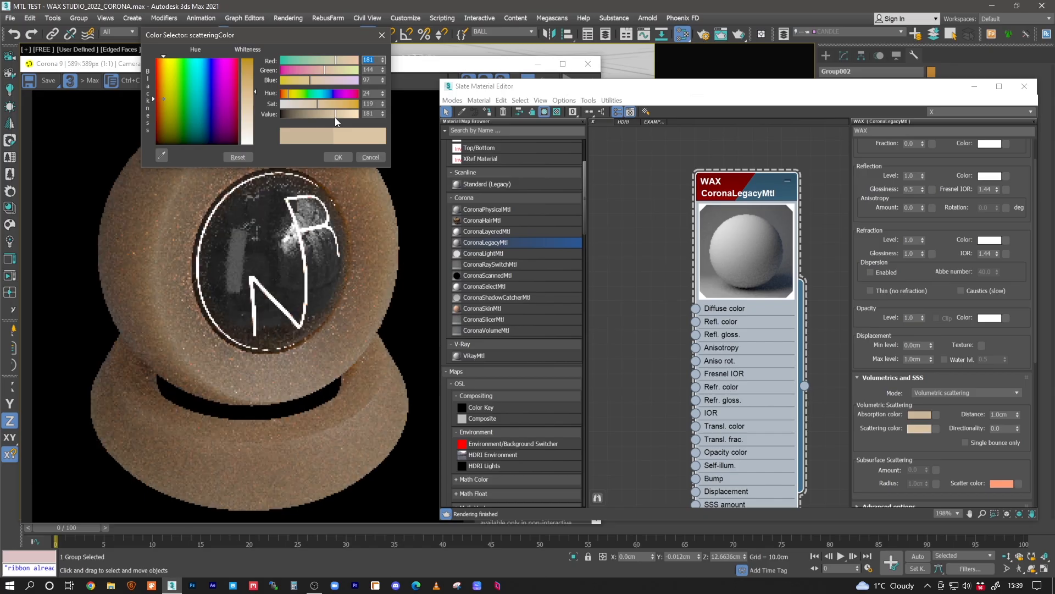
{"action": "left_click", "coordinate": [338, 156]}
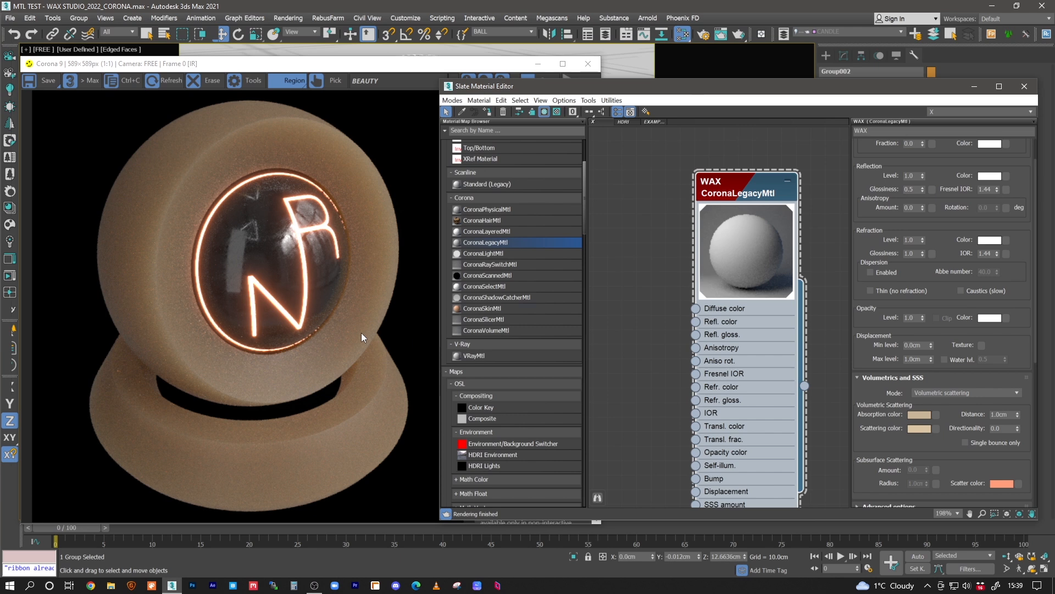
- Place the WAX material node beside the bitmap, Color Correction and displacement map nodes in the node view
{"action": "scroll", "coordinate": [681, 276], "scroll_direction": "down", "scroll_amount": 3}
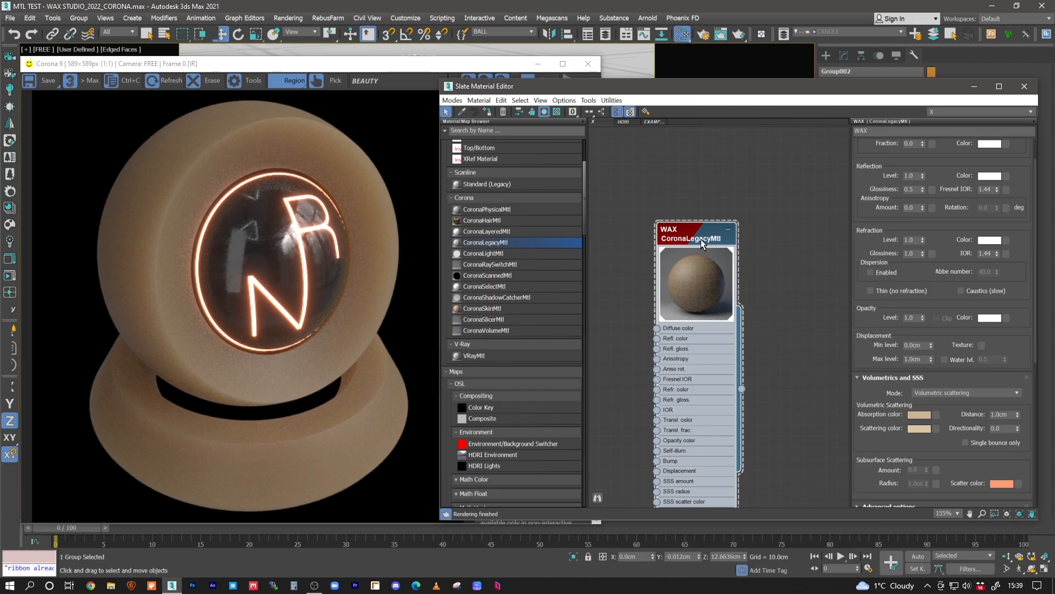
{"action": "scroll", "coordinate": [695, 230], "scroll_direction": "down", "scroll_amount": 3}
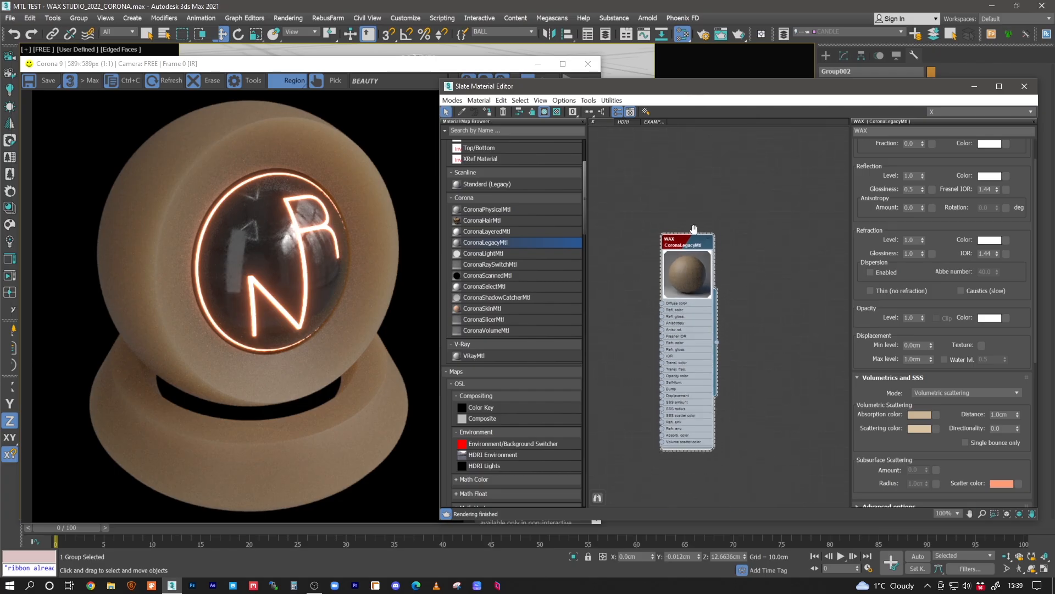
{"action": "scroll", "coordinate": [690, 319], "scroll_direction": "down", "scroll_amount": 2}
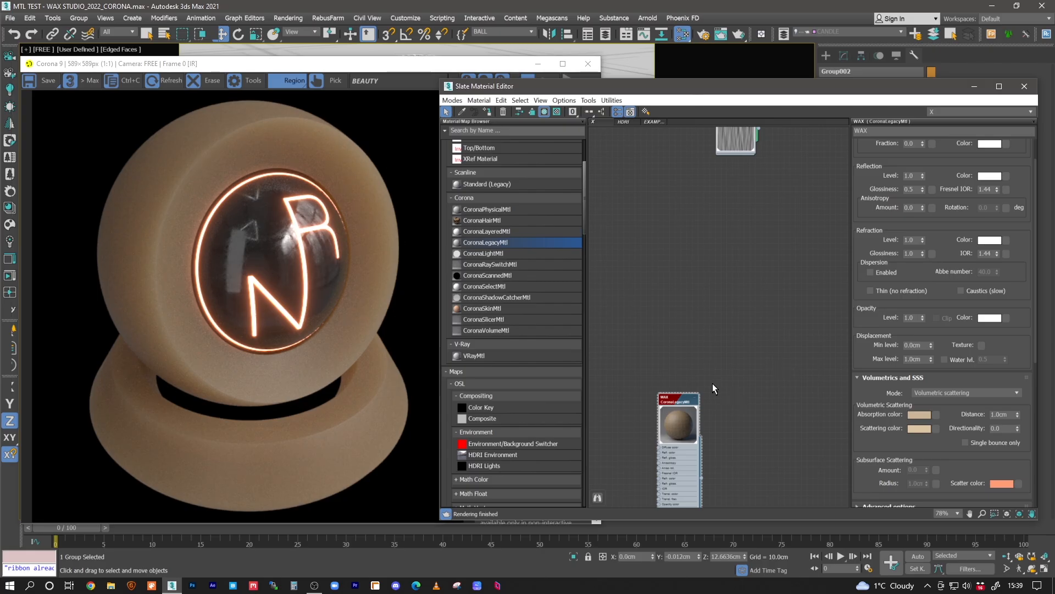
{"action": "middle_click_drag", "start_coordinate": [695, 241], "coordinate": [706, 418]}
{"action": "middle_click_drag", "start_coordinate": [706, 175], "coordinate": [698, 223]}
{"action": "left_click_drag", "start_coordinate": [661, 179], "coordinate": [772, 385]}
{"action": "scroll", "coordinate": [732, 338], "scroll_direction": "down", "scroll_amount": 3}
{"action": "middle_click_drag", "start_coordinate": [736, 290], "coordinate": [774, 205]}
{"action": "left_click_drag", "start_coordinate": [778, 174], "coordinate": [690, 433]}
{"action": "middle_click_drag", "start_coordinate": [741, 407], "coordinate": [750, 221]}
{"action": "scroll", "coordinate": [677, 251], "scroll_direction": "up", "scroll_amount": 5}
{"action": "middle_click_drag", "start_coordinate": [625, 187], "coordinate": [648, 182]}
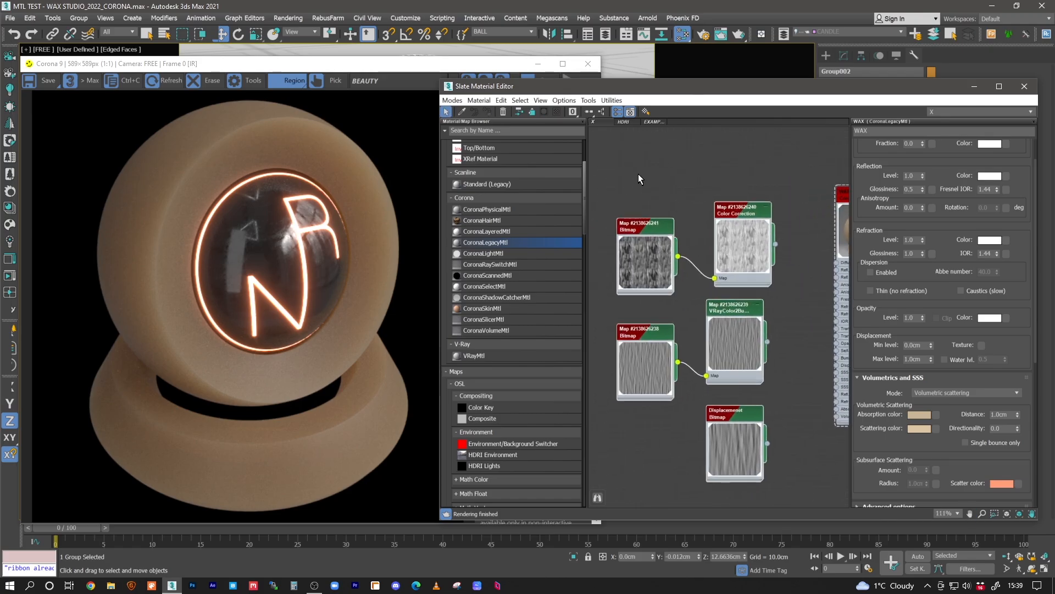
- Show the parameters of the dirt (14).png bitmap feeding the Color Correction map and open its preview window
{"action": "left_click", "coordinate": [659, 199]}
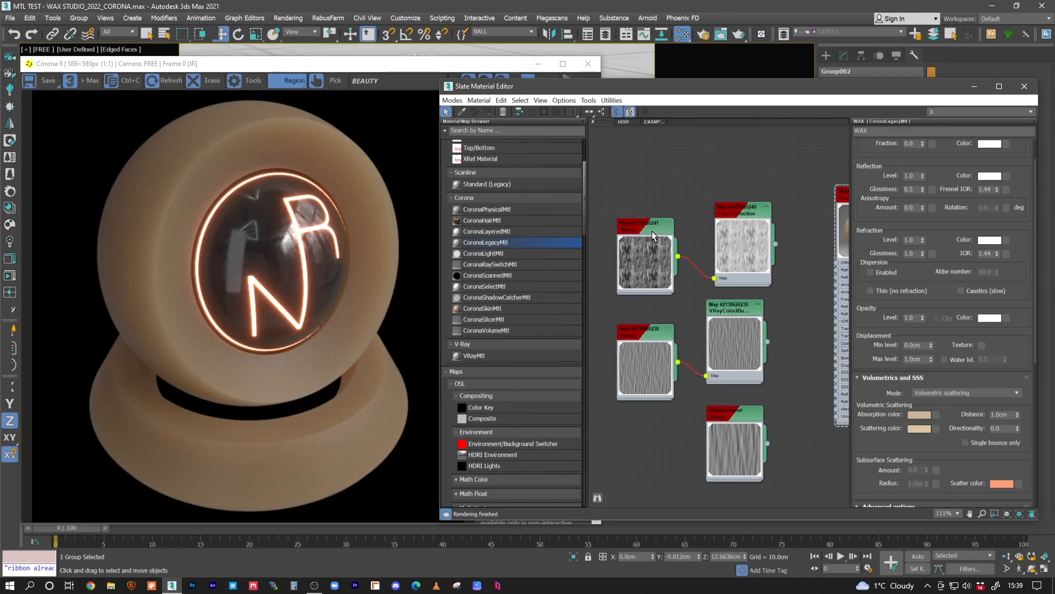
{"action": "double_click", "coordinate": [653, 235]}
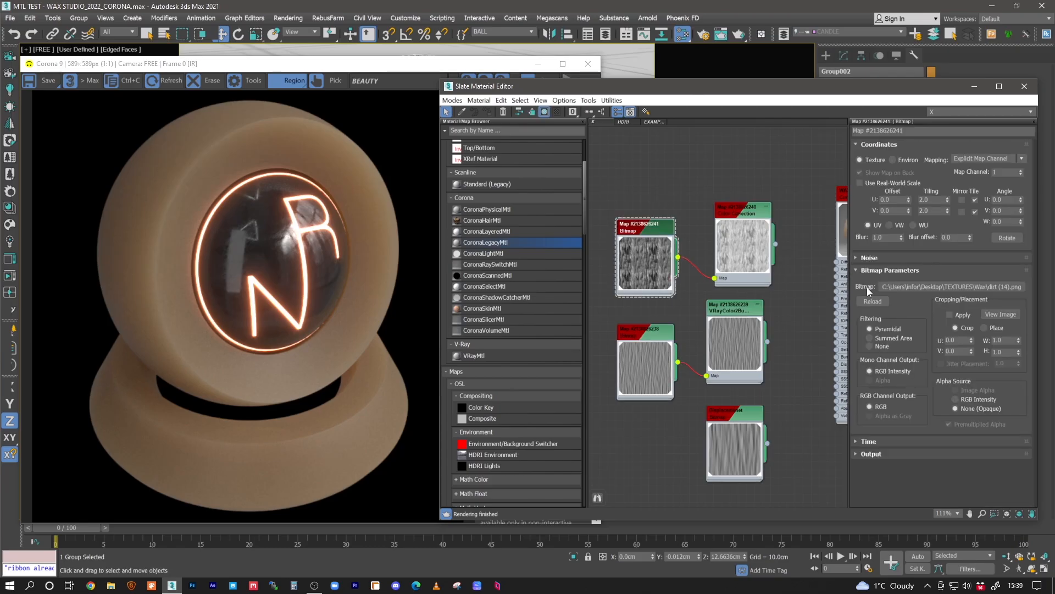
{"action": "right_click", "coordinate": [658, 252]}
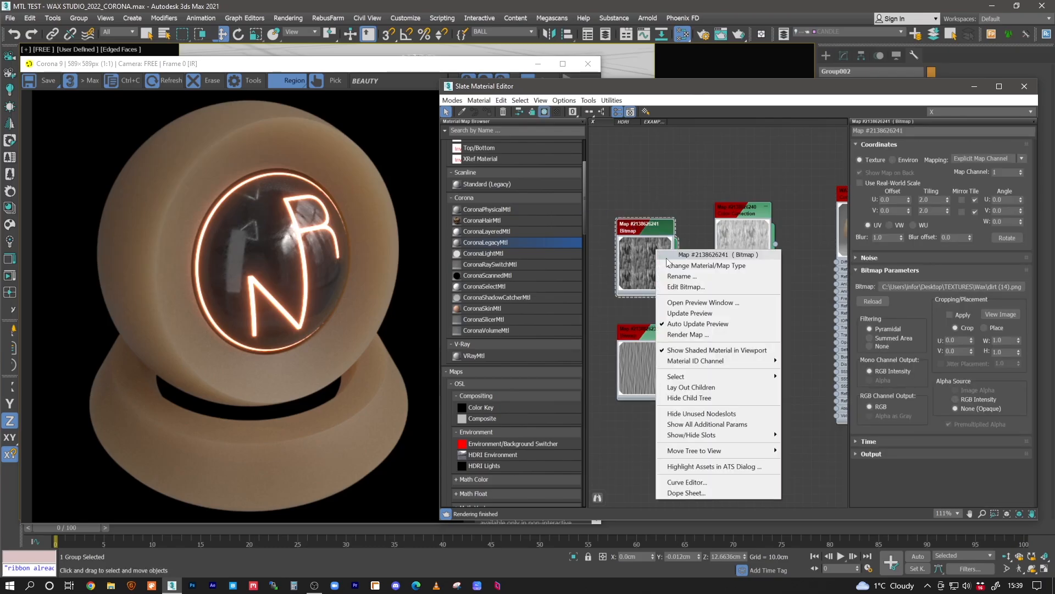
{"action": "left_click", "coordinate": [697, 304]}
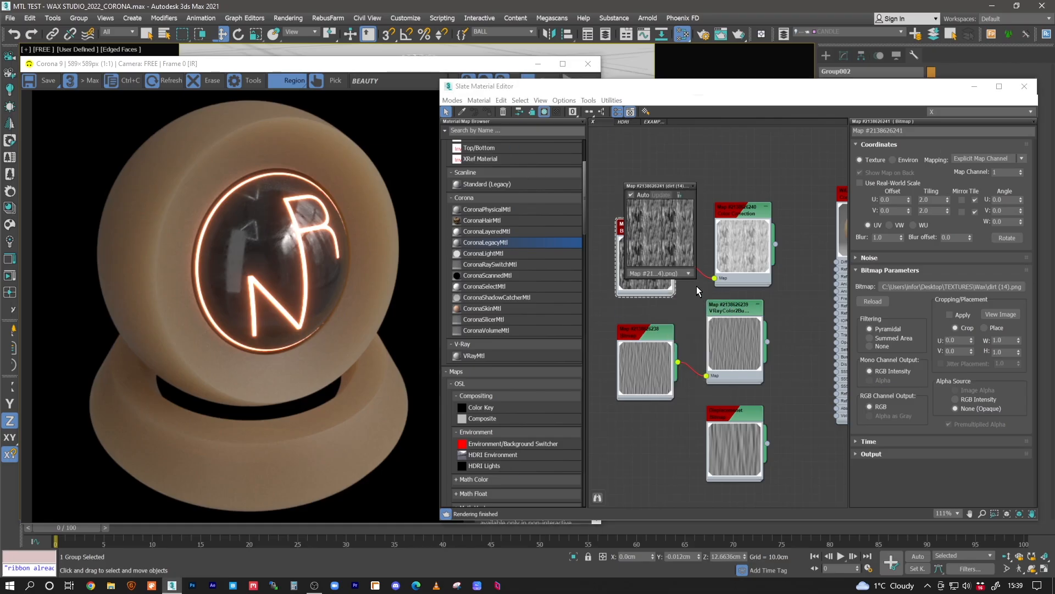
- Enlarge the dirt (14).png preview to examine the texture, close it and check the bitmap's U and V tiling
{"action": "left_click_drag", "start_coordinate": [696, 278], "coordinate": [868, 451]}
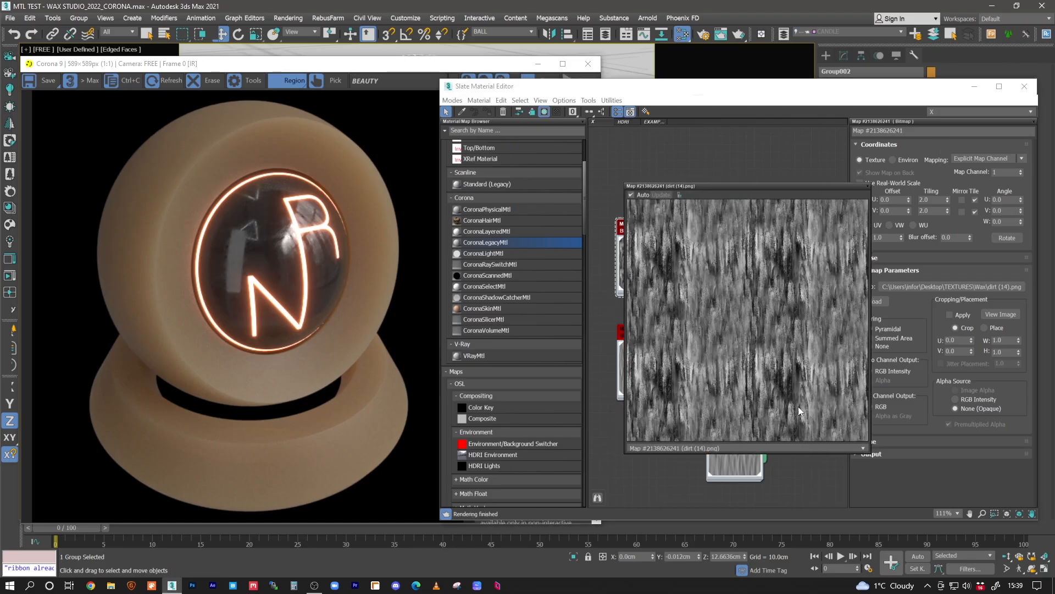
{"action": "left_click", "coordinate": [867, 187]}
{"action": "left_click", "coordinate": [929, 199]}
{"action": "left_click", "coordinate": [931, 211]}
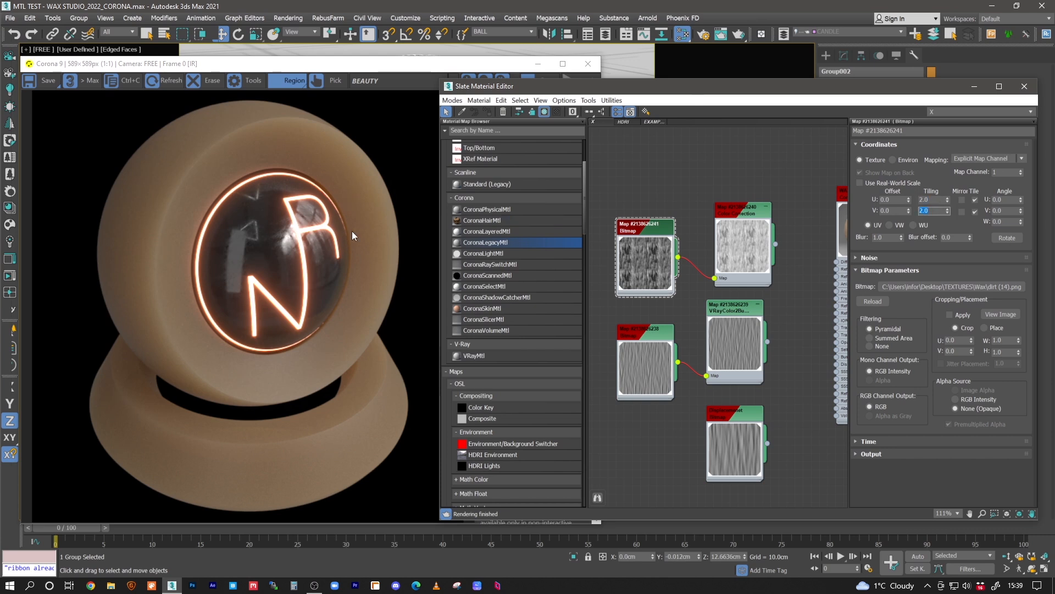
- Add a new Color Correction map above the existing Color Correction node in the node view
{"action": "middle_click_drag", "start_coordinate": [755, 264], "coordinate": [729, 282]}
{"action": "left_click_drag", "start_coordinate": [724, 234], "coordinate": [715, 233]}
{"action": "middle_click_drag", "start_coordinate": [727, 292], "coordinate": [714, 286]}
{"action": "left_click_drag", "start_coordinate": [584, 225], "coordinate": [588, 343]}
{"action": "left_click_drag", "start_coordinate": [495, 348], "coordinate": [690, 187]}
- Inspect the advanced RGB gamma of the Color Correction map fed by dirt (14).png and delete the unconnected Color Correction node
{"action": "left_click", "coordinate": [686, 235]}
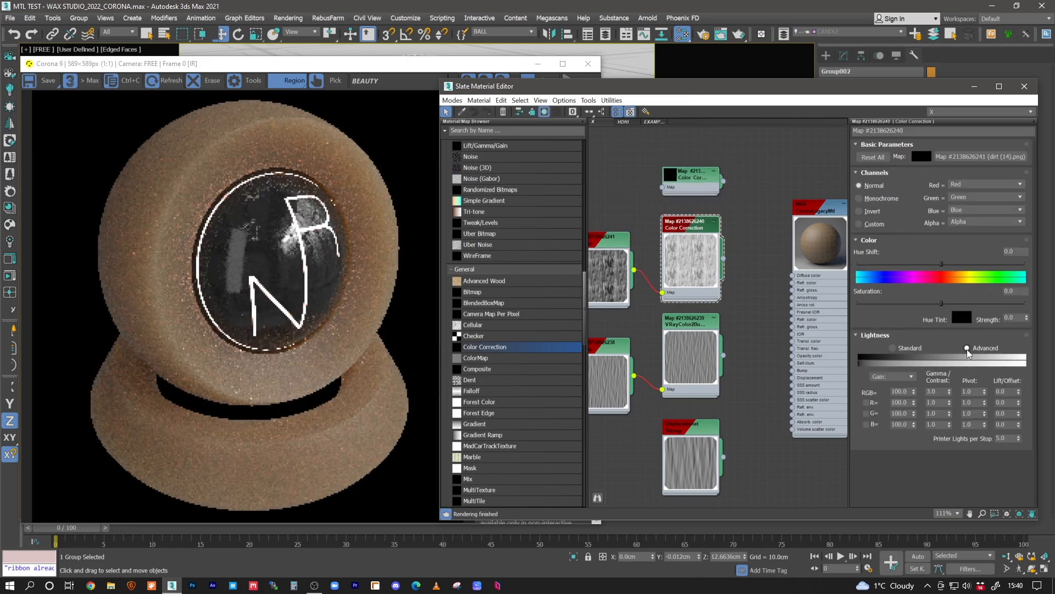
{"action": "left_click", "coordinate": [936, 391]}
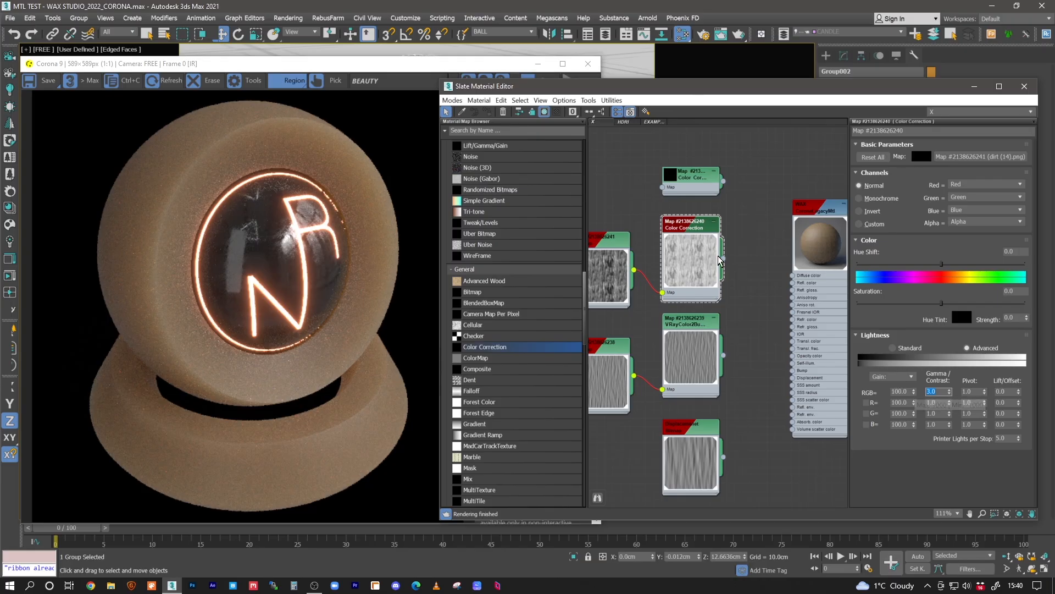
{"action": "left_click", "coordinate": [699, 175]}
{"action": "key", "text": "Delete"}
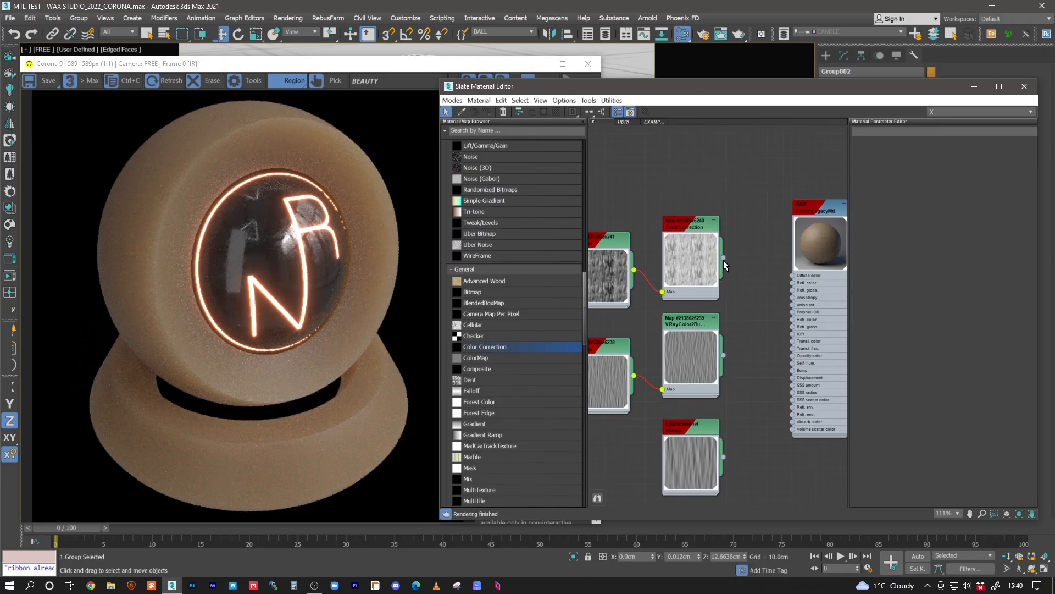
- Connect the Color Correction map to the WAX material's reflection glossiness and set that map's amount to 70
{"action": "left_click_drag", "start_coordinate": [723, 257], "coordinate": [792, 290]}
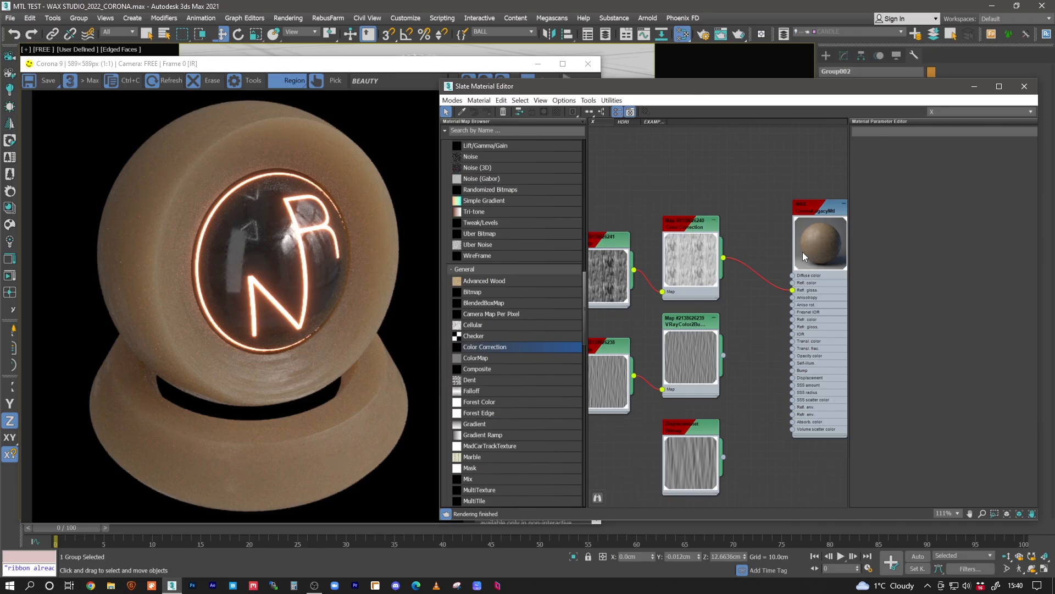
{"action": "middle_click_drag", "start_coordinate": [724, 241], "coordinate": [732, 232]}
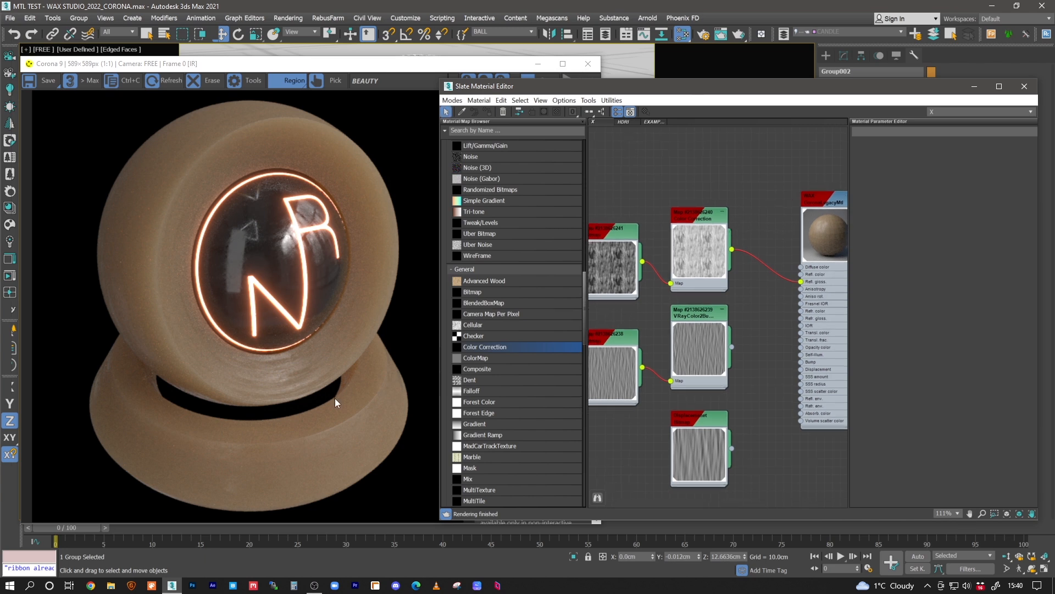
{"action": "double_click", "coordinate": [837, 203]}
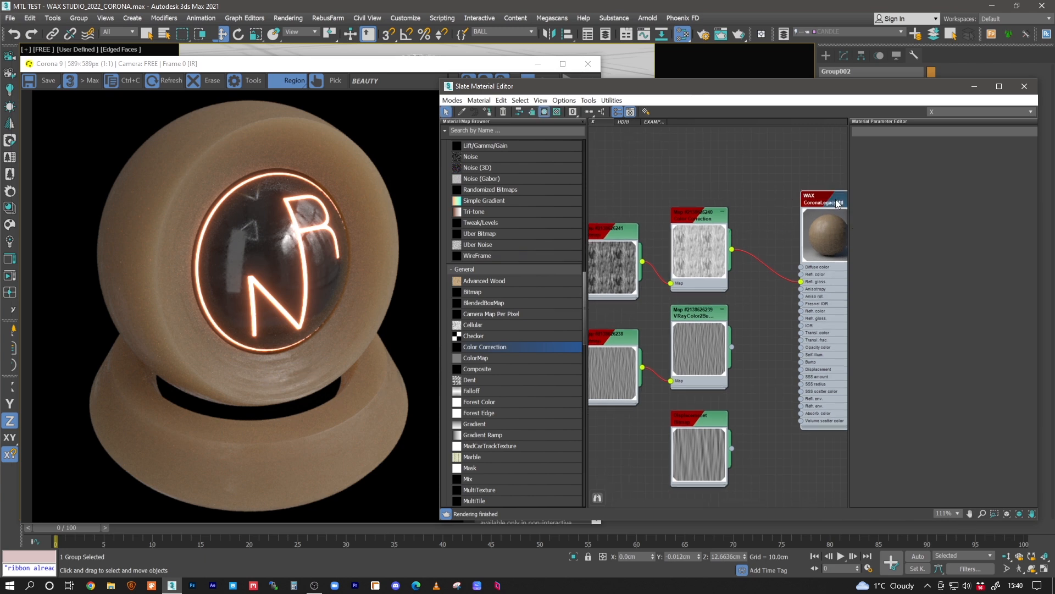
{"action": "scroll", "coordinate": [874, 417], "scroll_direction": "down", "scroll_amount": 5}
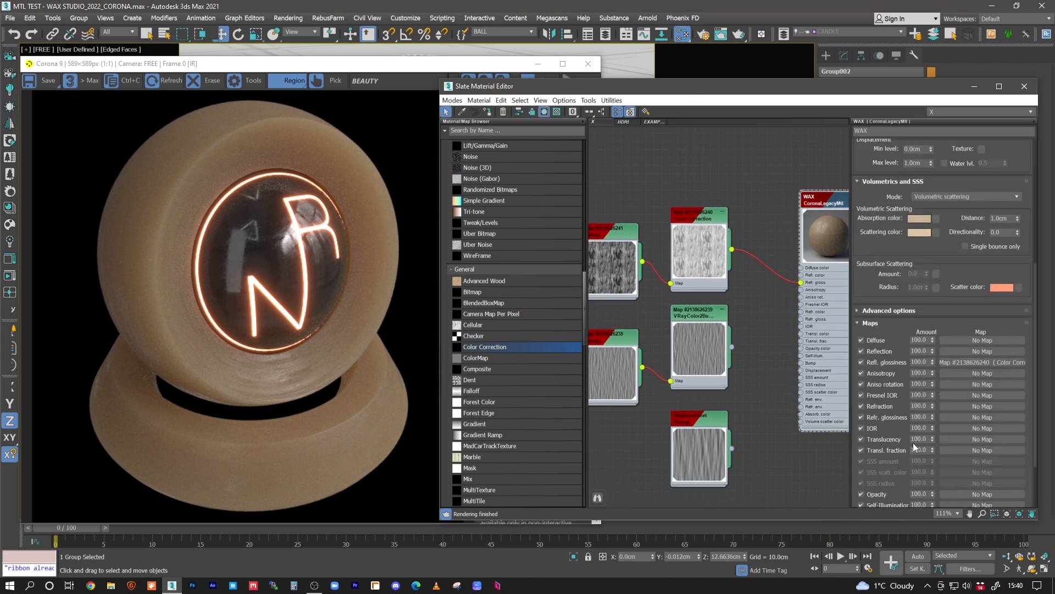
{"action": "type", "text": "70"}
{"action": "key", "text": "Return"}
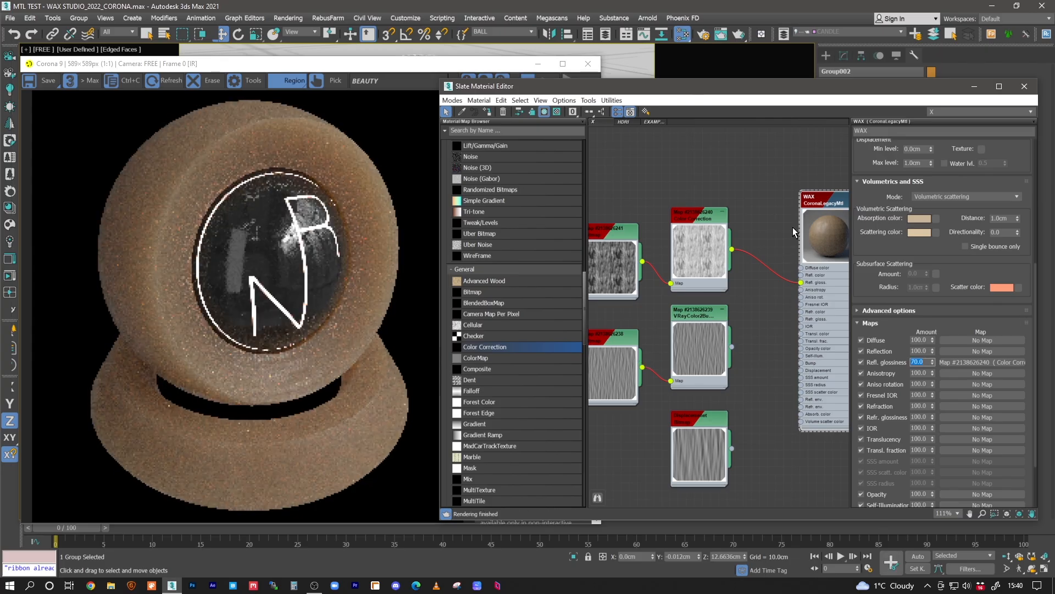
{"action": "scroll", "coordinate": [897, 247], "scroll_direction": "up", "scroll_amount": 5}
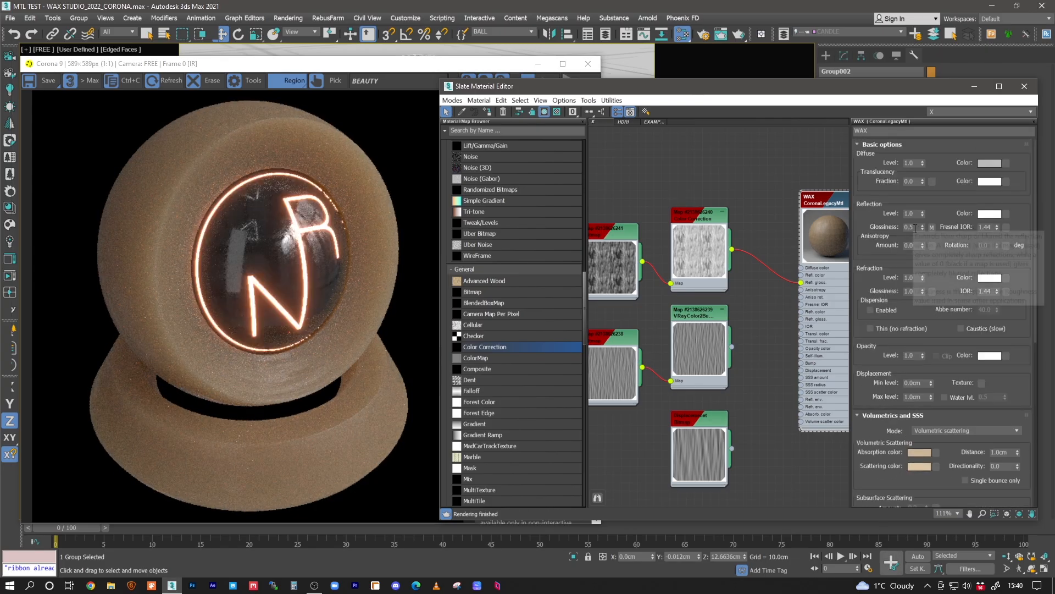
{"action": "double_click", "coordinate": [910, 227]}
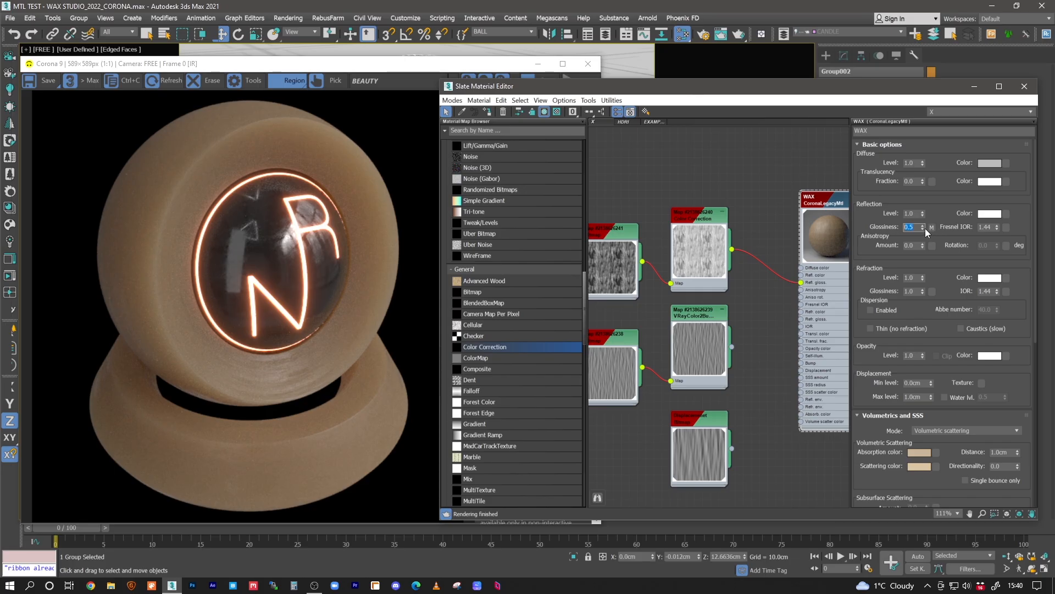
- Examine the tiling, blur and filtering of the OCEAN CALM_2K.jpg bitmap feeding the VRayColor2Bump map
{"action": "middle_click_drag", "start_coordinate": [747, 262], "coordinate": [750, 241]}
{"action": "left_click_drag", "start_coordinate": [771, 246], "coordinate": [784, 247]}
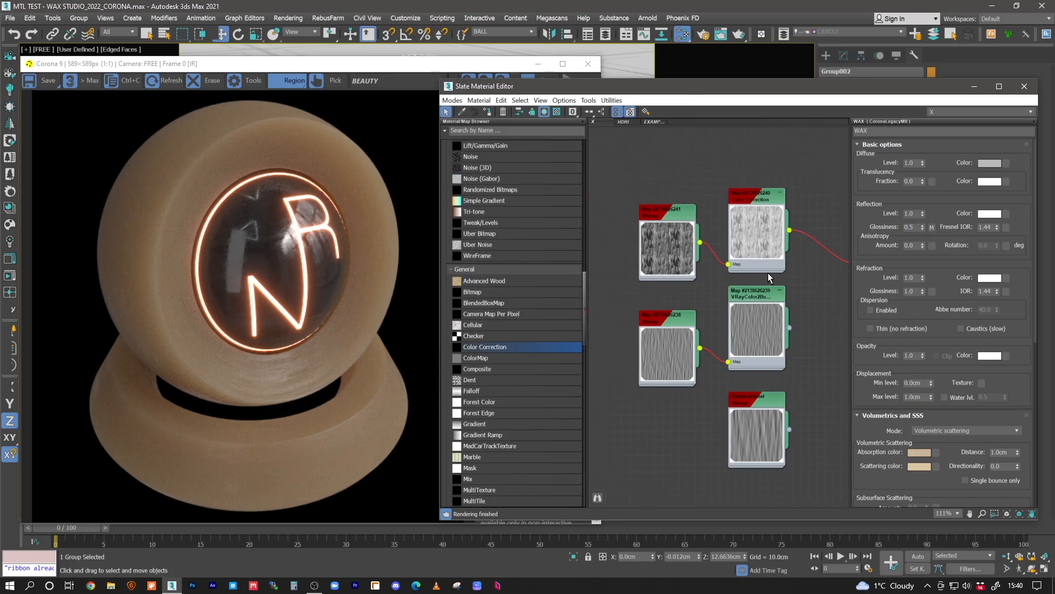
{"action": "key", "text": "Escape"}
{"action": "middle_click_drag", "start_coordinate": [755, 272], "coordinate": [733, 237]}
{"action": "left_click_drag", "start_coordinate": [720, 253], "coordinate": [720, 262]}
{"action": "mouse_move", "coordinate": [735, 284]}
{"action": "middle_mouse_down"}
{"action": "mouse_move", "coordinate": [714, 267]}
{"action": "mouse_move", "coordinate": [733, 274]}
{"action": "mouse_move", "coordinate": [694, 264]}
{"action": "mouse_move", "coordinate": [714, 256]}
{"action": "mouse_move", "coordinate": [706, 261]}
{"action": "middle_mouse_up"}
{"action": "double_click", "coordinate": [674, 257]}
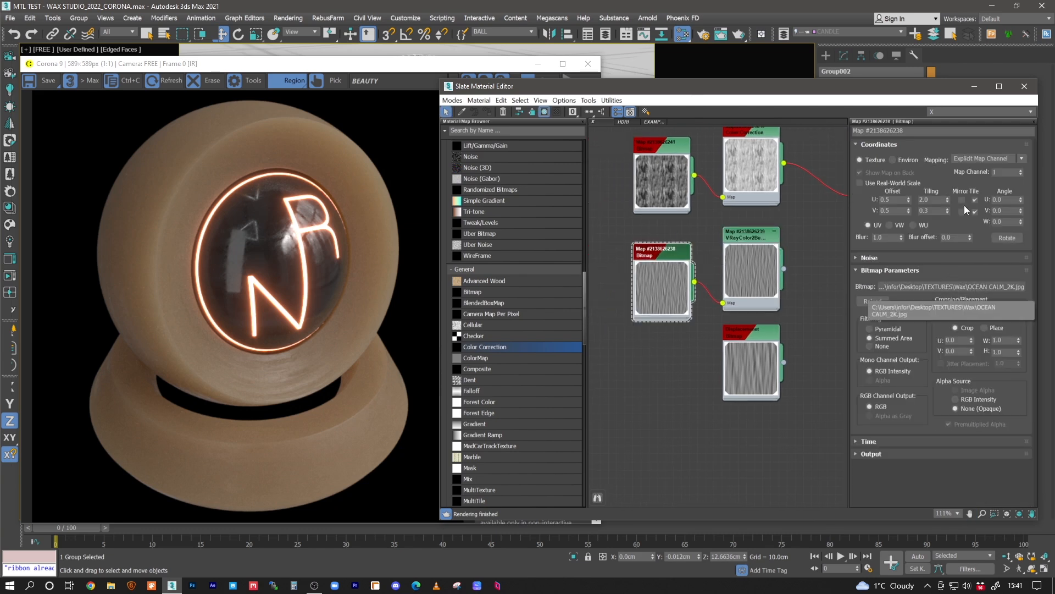
{"action": "mouse_move", "coordinate": [671, 256]}
{"action": "left_mouse_down"}
{"action": "mouse_move", "coordinate": [681, 260]}
{"action": "mouse_move", "coordinate": [671, 256]}
{"action": "left_mouse_up"}
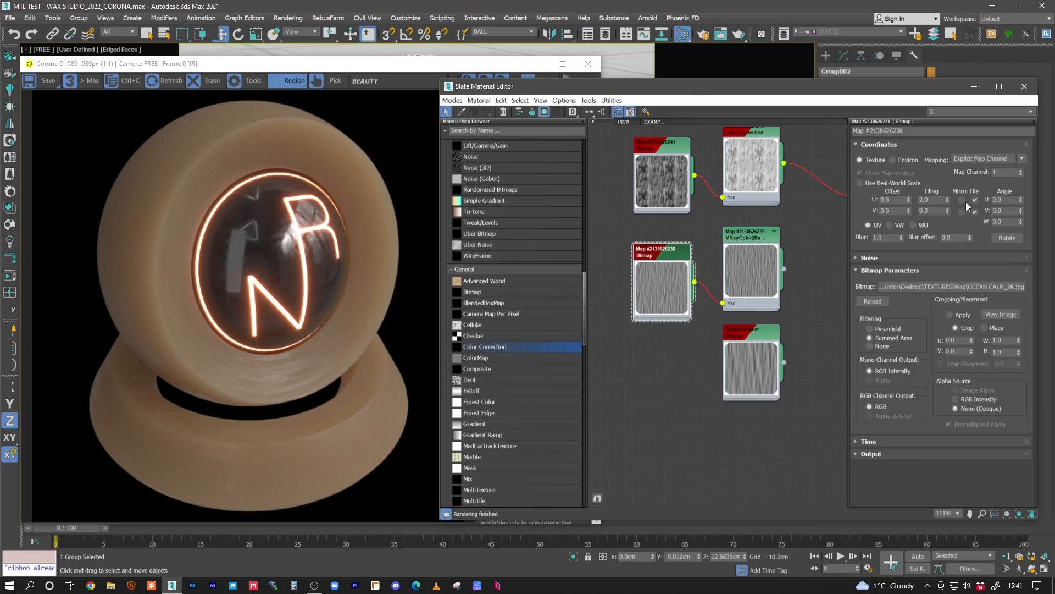
{"action": "left_click", "coordinate": [934, 210]}
{"action": "left_click", "coordinate": [880, 237]}
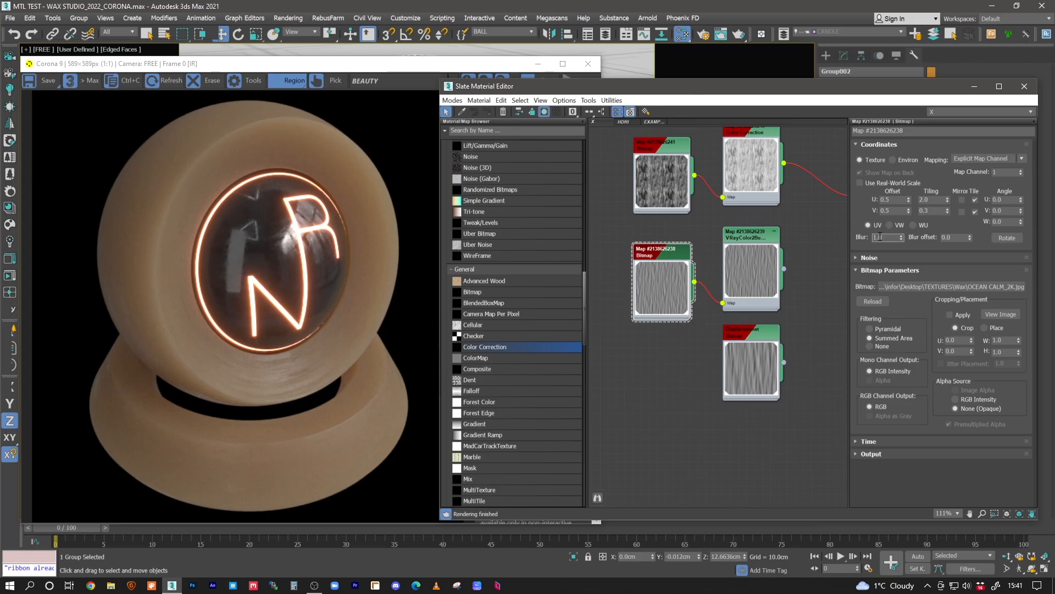
{"action": "left_click", "coordinate": [877, 328]}
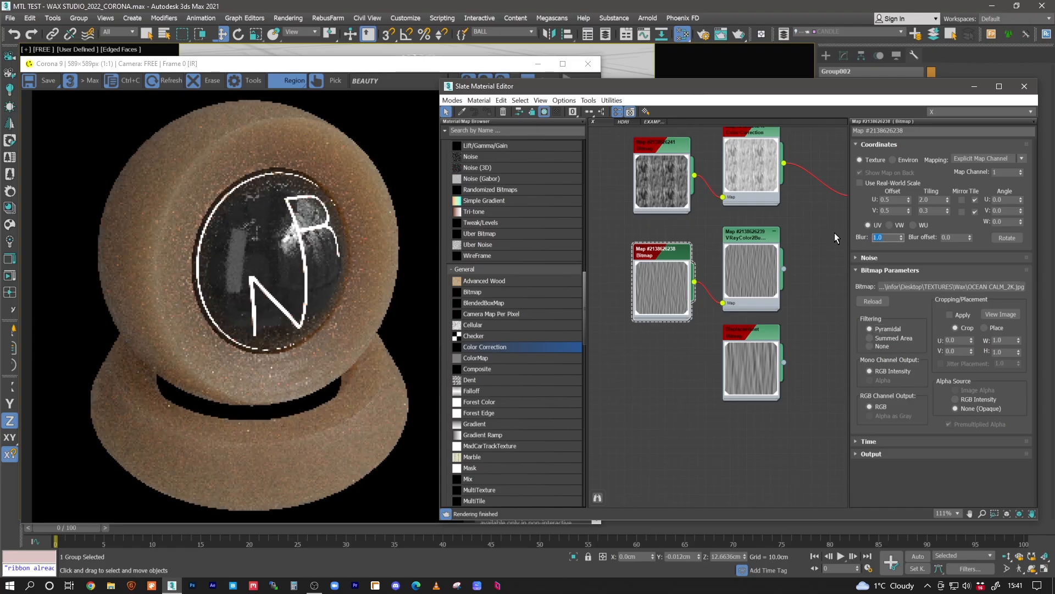
{"action": "double_click", "coordinate": [879, 237]}
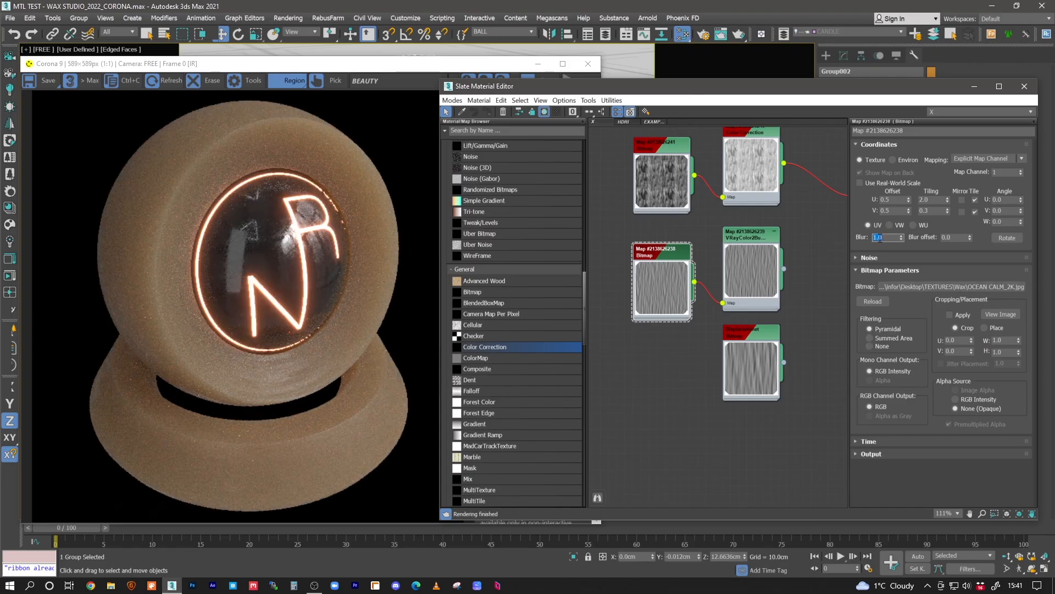
- Connect the VRayColor2Bump map to the WAX material's bump input and set the bump amount to 0.5
{"action": "middle_click_drag", "start_coordinate": [788, 278], "coordinate": [697, 291]}
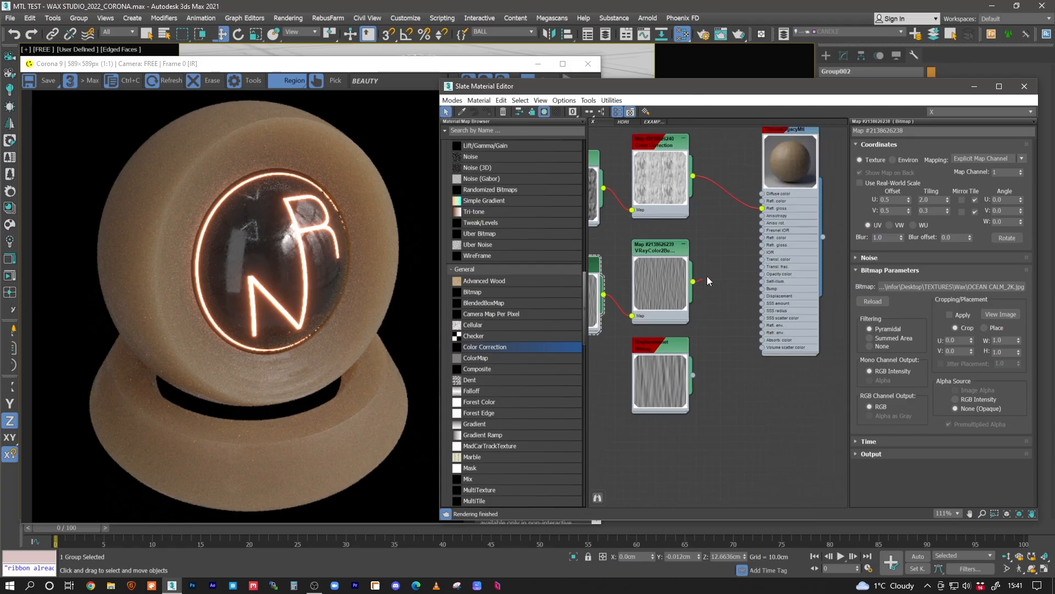
{"action": "left_click_drag", "start_coordinate": [693, 281], "coordinate": [761, 288]}
{"action": "middle_click_drag", "start_coordinate": [801, 157], "coordinate": [799, 189]}
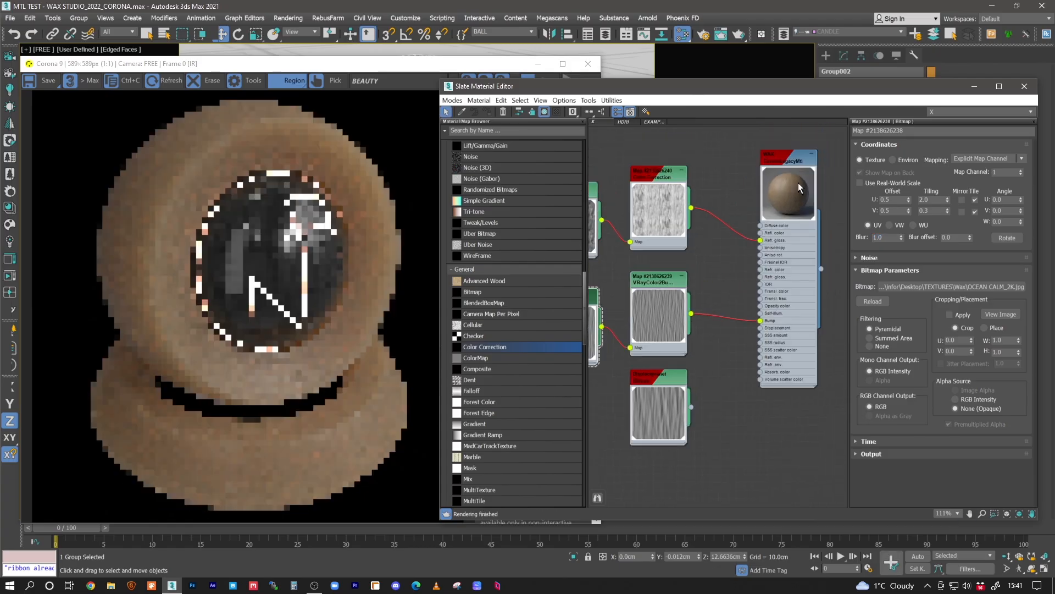
{"action": "double_click", "coordinate": [799, 189]}
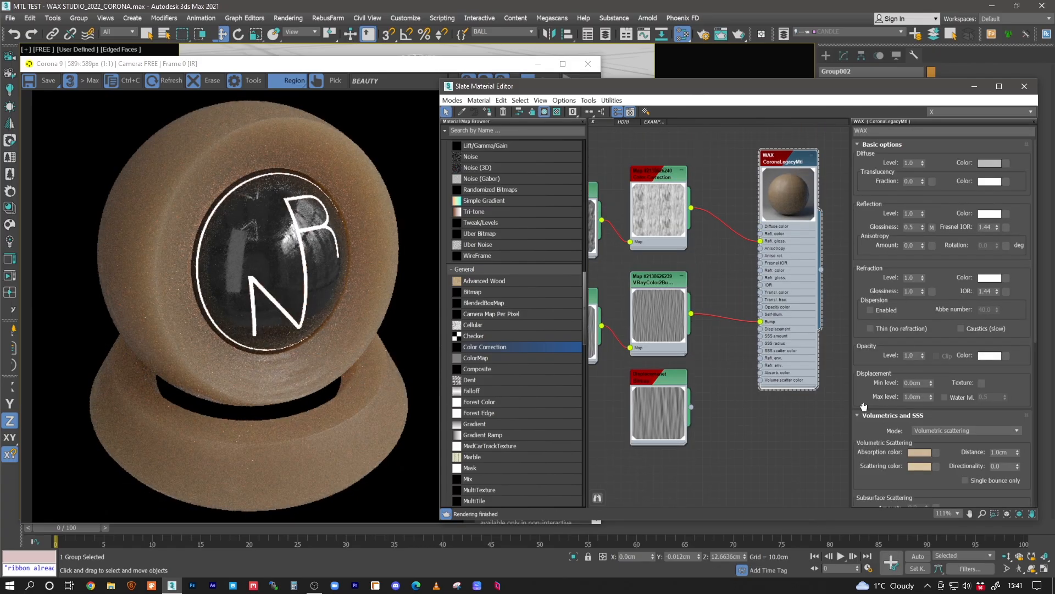
{"action": "scroll", "coordinate": [864, 405], "scroll_direction": "down", "scroll_amount": 5}
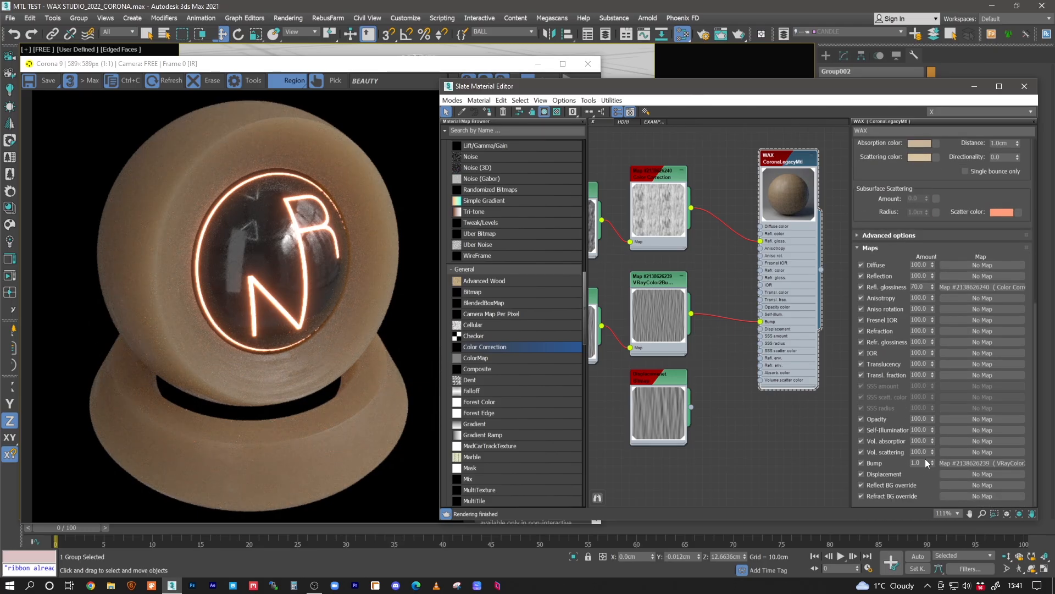
{"action": "double_click", "coordinate": [923, 462]}
{"action": "key", "text": "BackSpace"}
{"action": "type", "text": ".5"}
{"action": "key", "text": "Return"}
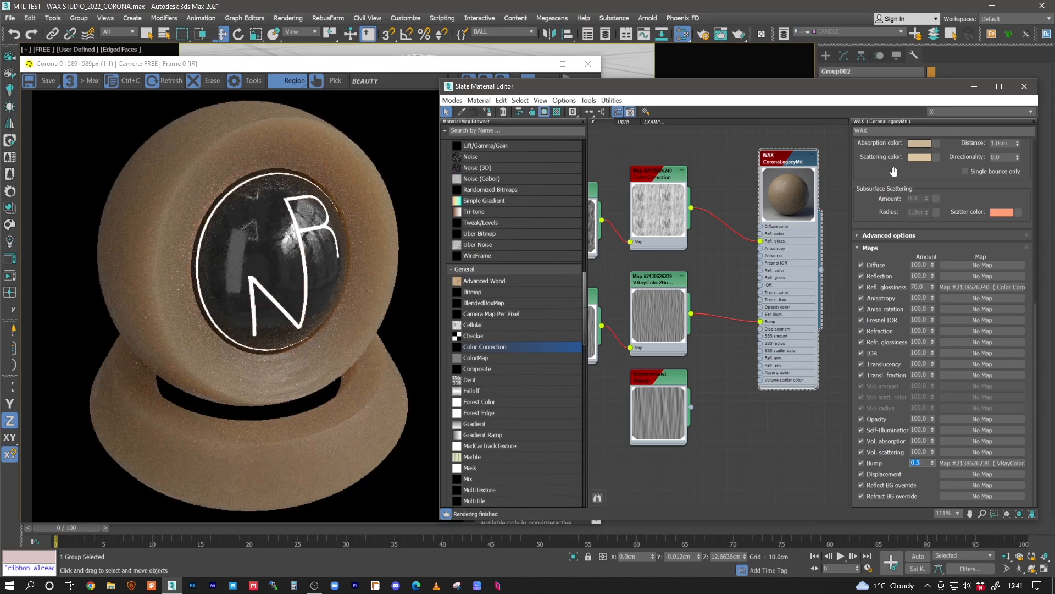
- Set the WAX material's maximum displacement level to 0.5 cm and connect the displacement bitmap to its displacement input
{"action": "scroll", "coordinate": [894, 172], "scroll_direction": "up", "scroll_amount": 5}
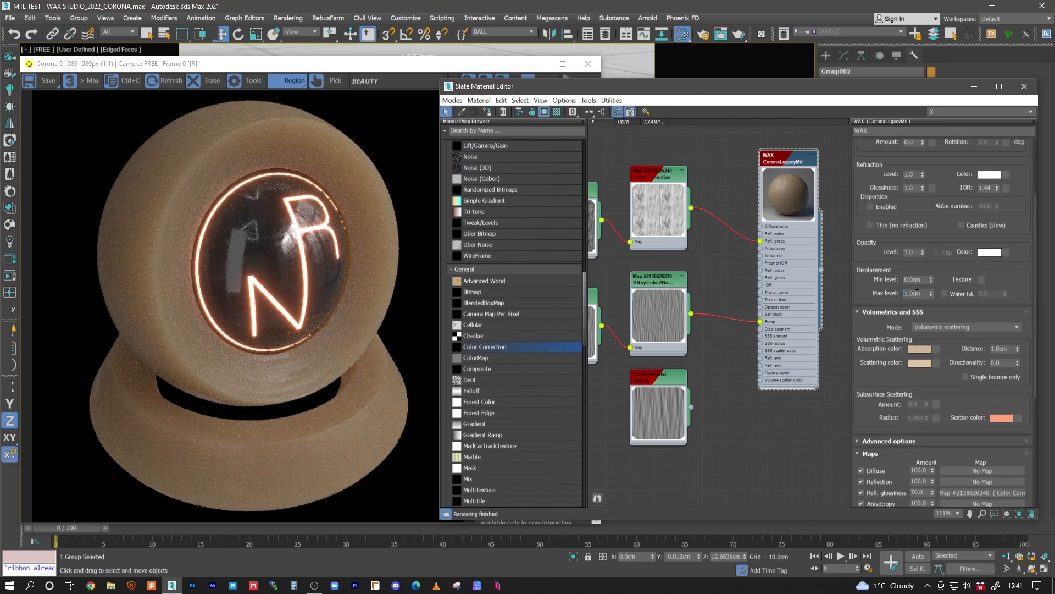
{"action": "type", "text": ".5"}
{"action": "key", "text": "Return"}
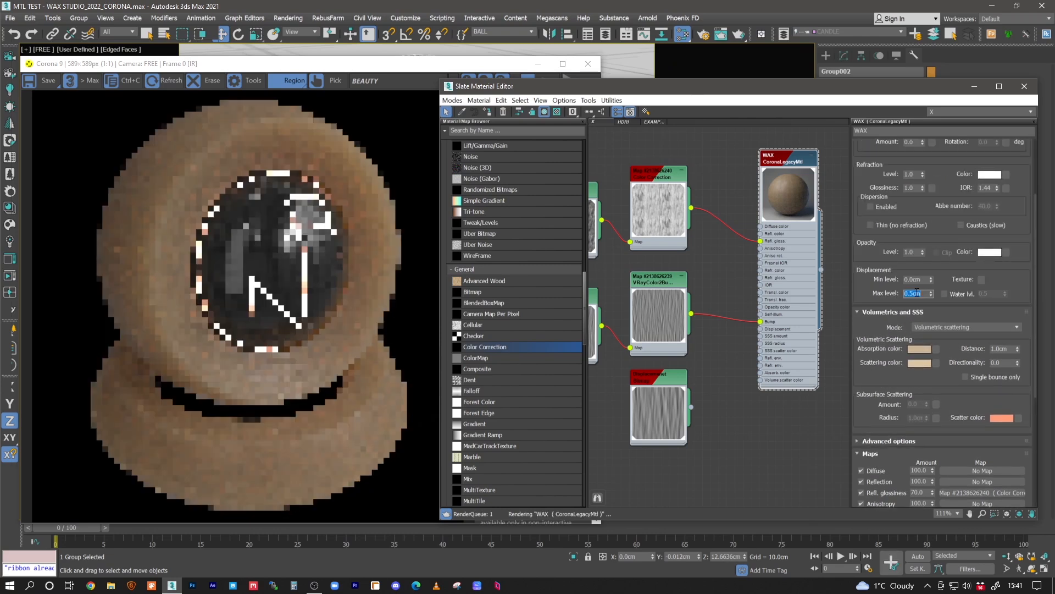
{"action": "middle_click_drag", "start_coordinate": [734, 364], "coordinate": [729, 376]}
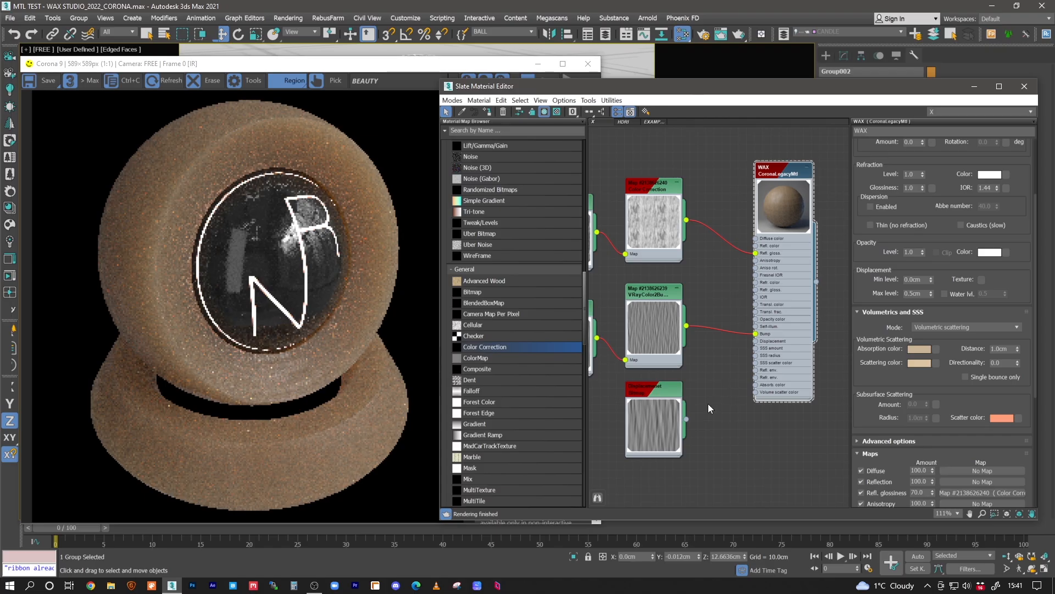
{"action": "left_click_drag", "start_coordinate": [696, 407], "coordinate": [757, 342]}
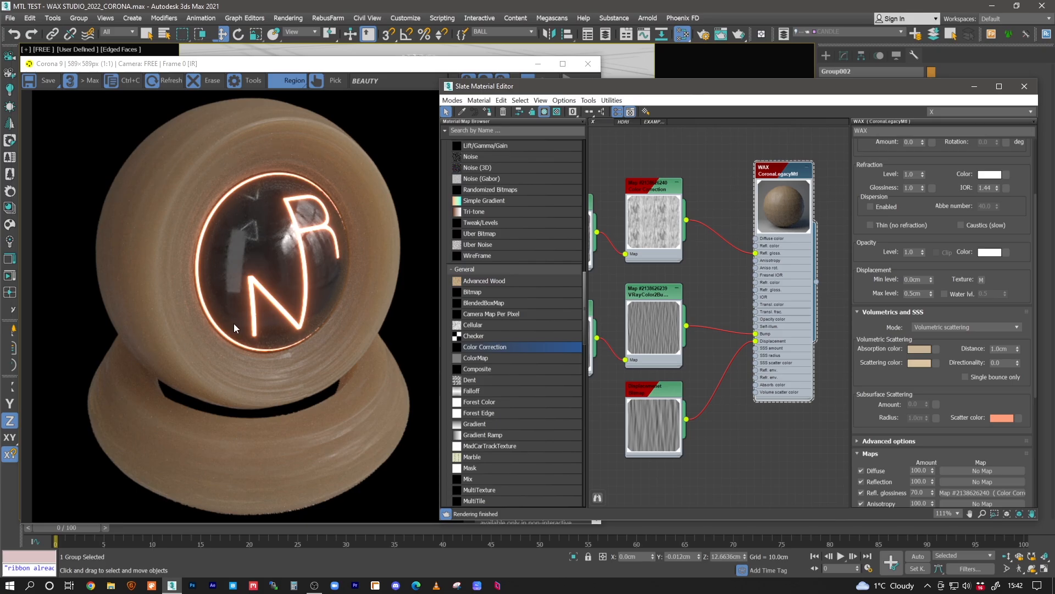
- Examine the complete node network linking the glossiness, bump and displacement maps to the WAX material
{"action": "left_click", "coordinate": [688, 154]}
{"action": "middle_click_drag", "start_coordinate": [611, 308], "coordinate": [628, 368]}
{"action": "scroll", "coordinate": [665, 313], "scroll_direction": "down", "scroll_amount": 2}
{"action": "middle_click_drag", "start_coordinate": [677, 310], "coordinate": [770, 273]}
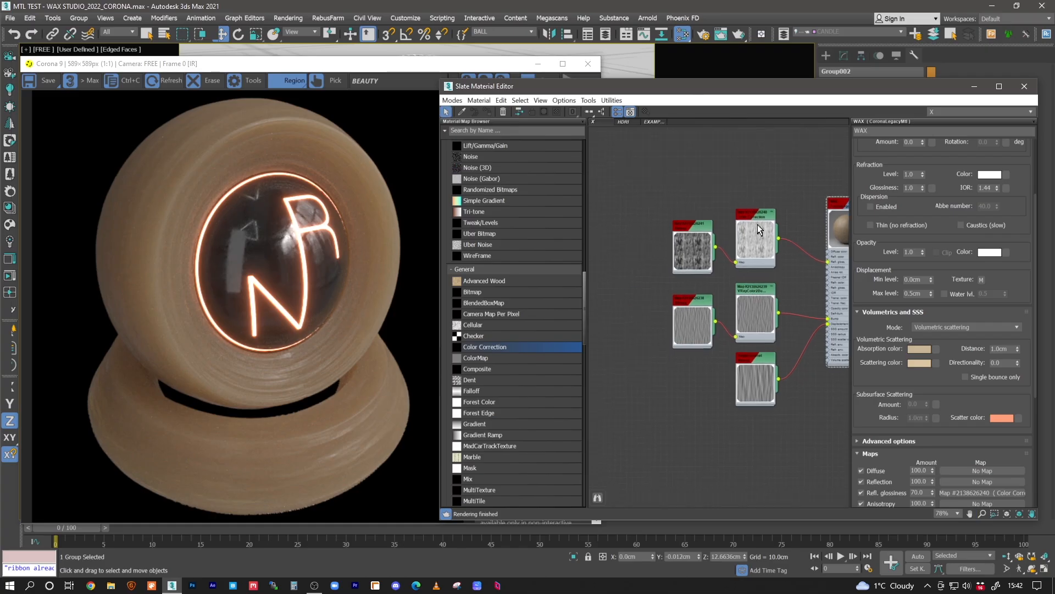
{"action": "middle_click_drag", "start_coordinate": [722, 232], "coordinate": [685, 184]}
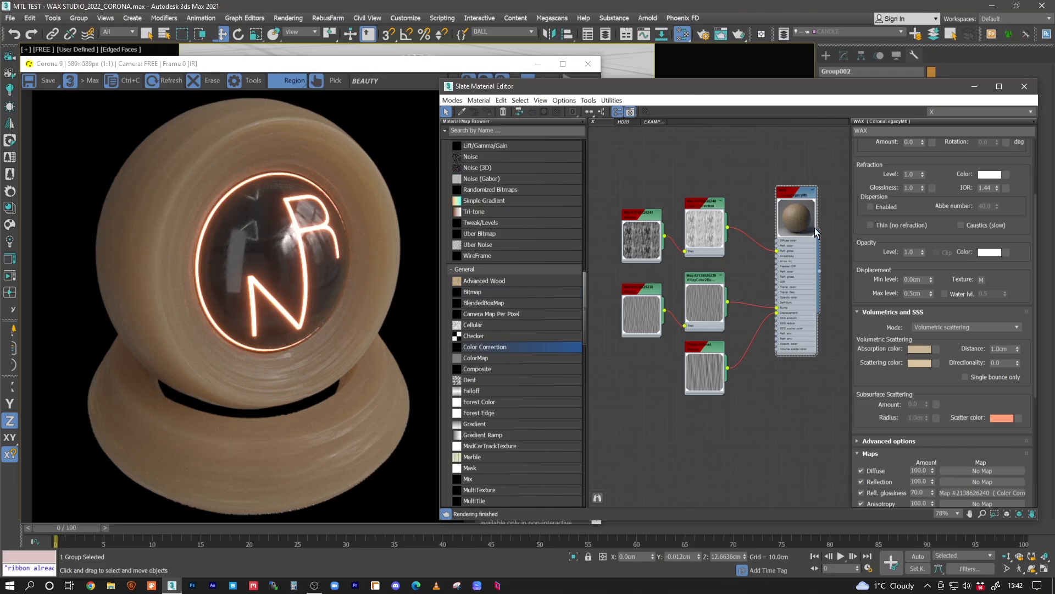
{"action": "middle_click_drag", "start_coordinate": [678, 260], "coordinate": [645, 312]}
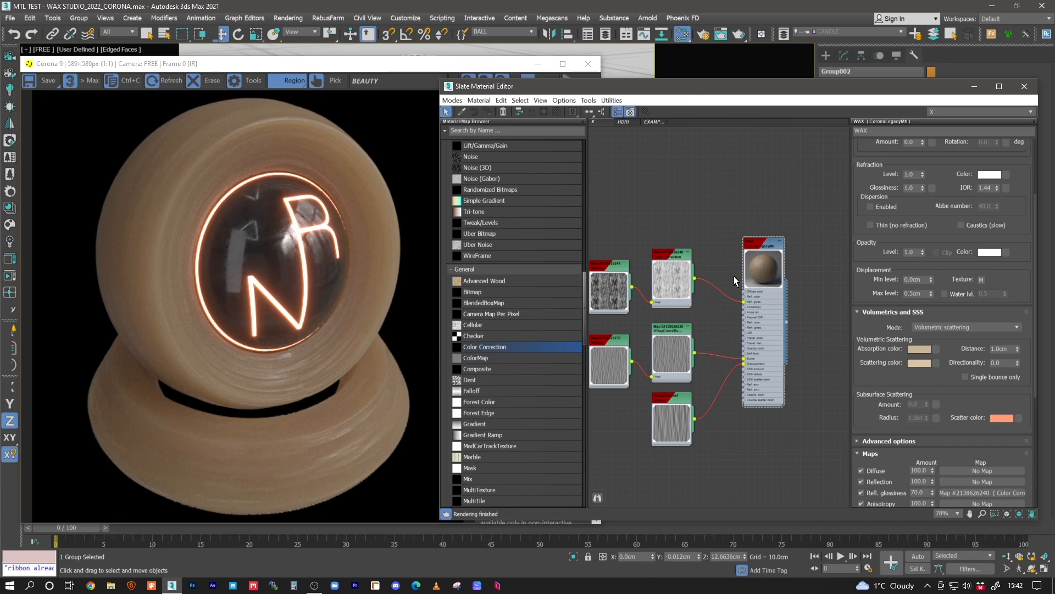
{"action": "middle_click_drag", "start_coordinate": [693, 312], "coordinate": [694, 267]}
{"action": "scroll", "coordinate": [722, 281], "scroll_direction": "up", "scroll_amount": 2}
{"action": "scroll", "coordinate": [715, 281], "scroll_direction": "down", "scroll_amount": 3}
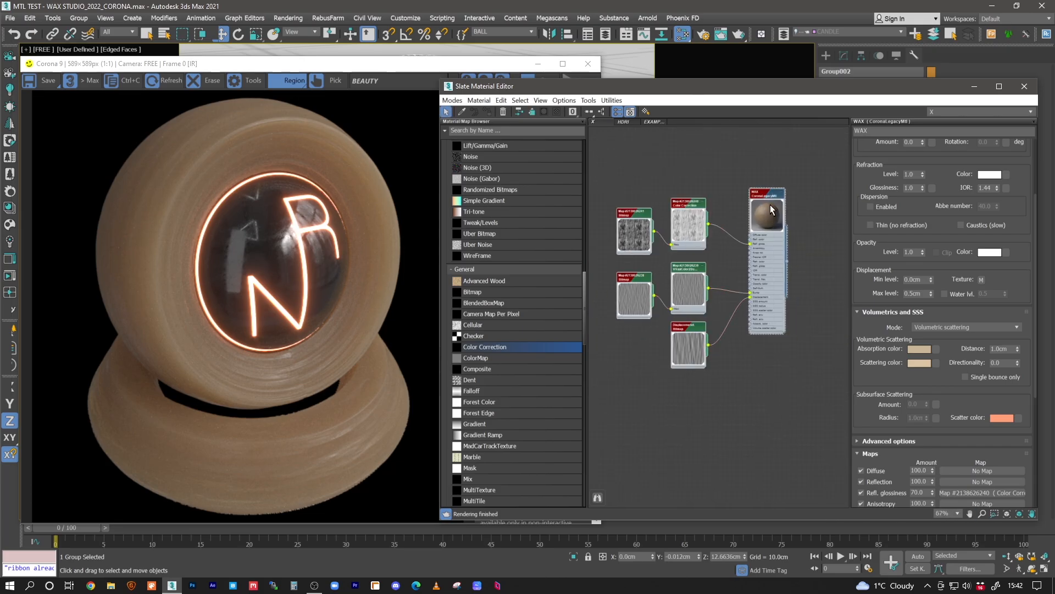
- Duplicate the WAX material with all its connected maps below the original and assign the copy to the selected group
{"action": "left_click_drag", "start_coordinate": [771, 198], "coordinate": [768, 396], "text": "shift"}
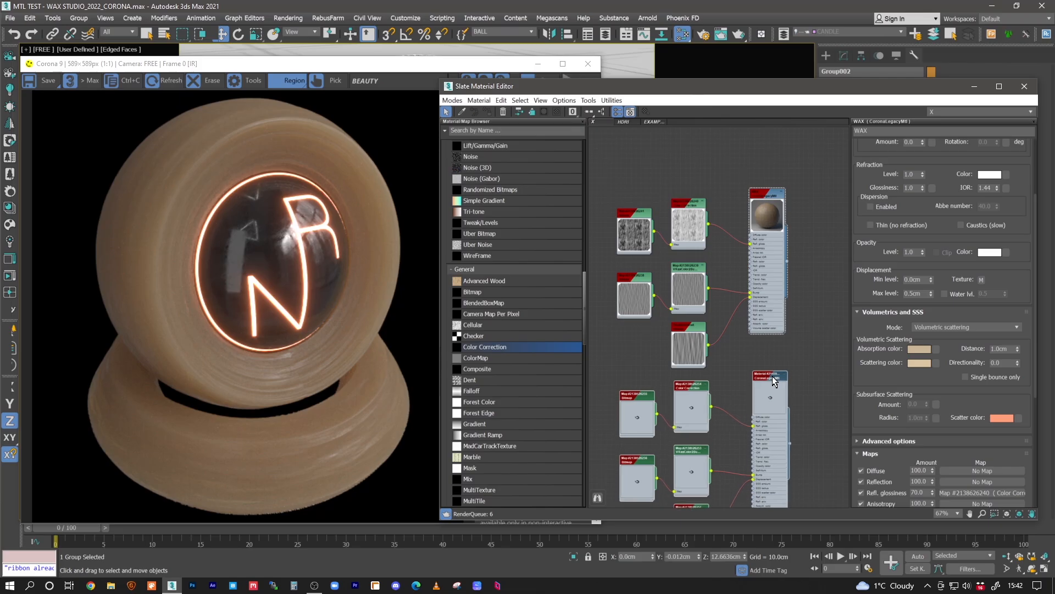
{"action": "double_click", "coordinate": [766, 391]}
{"action": "middle_click_drag", "start_coordinate": [766, 391], "coordinate": [749, 283]}
{"action": "scroll", "coordinate": [697, 321], "scroll_direction": "up", "scroll_amount": 2}
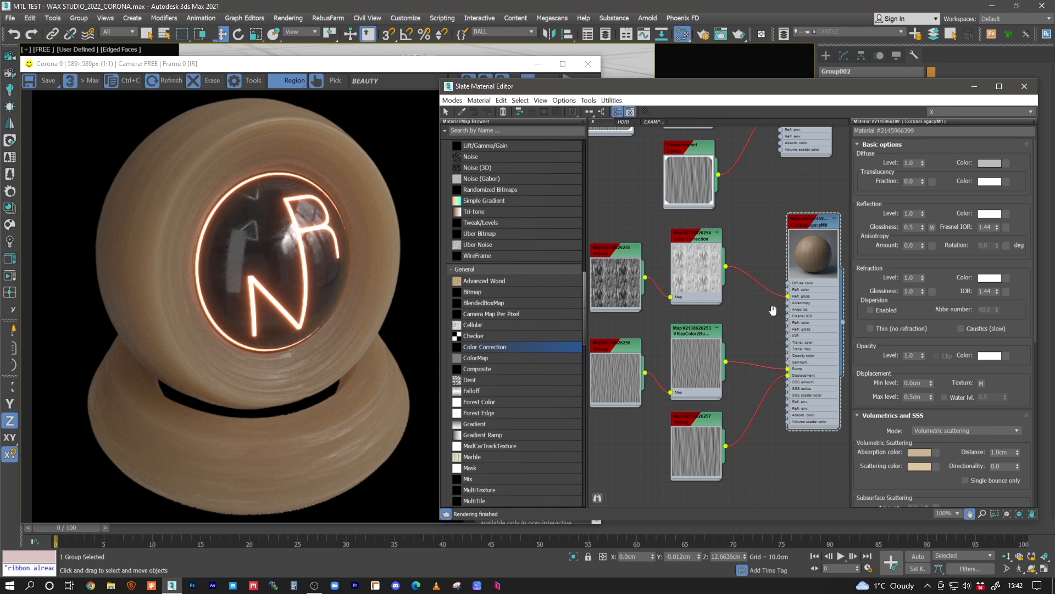
{"action": "middle_click_drag", "start_coordinate": [774, 311], "coordinate": [731, 305]}
{"action": "left_click", "coordinate": [790, 212]}
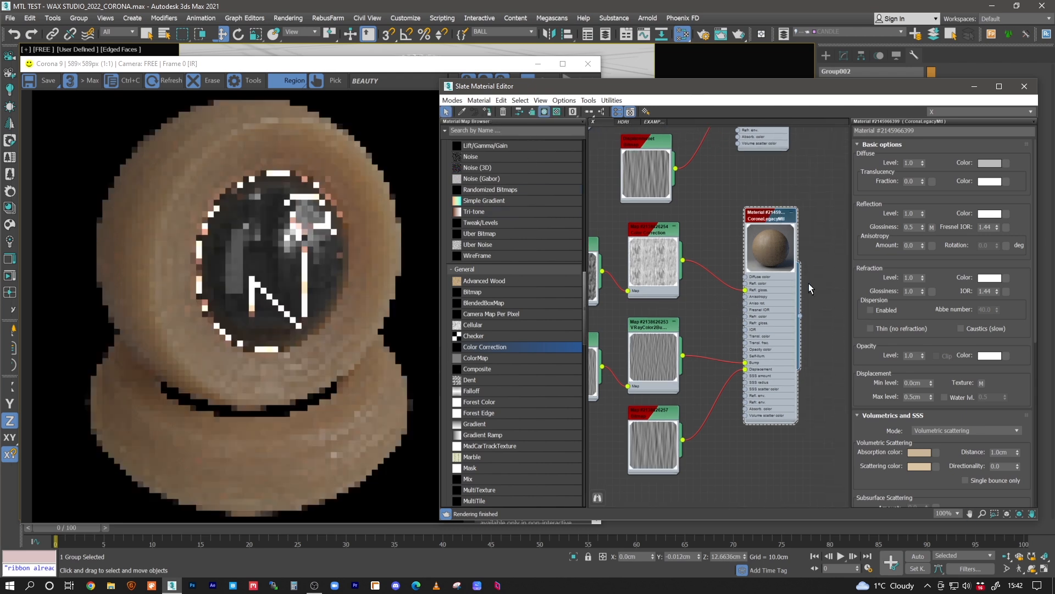
- Set the copied material's volumetric scattering distance to 5 cm
{"action": "double_click", "coordinate": [1005, 453]}
{"action": "type", "text": "5"}
{"action": "key", "text": "Return"}
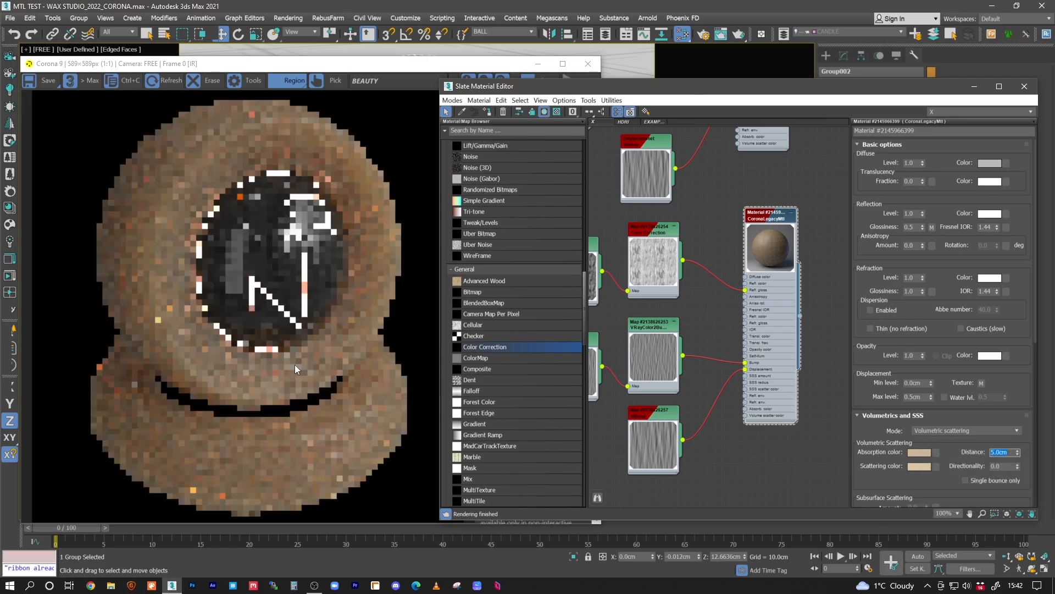
- Darken the copied material's scattering color to a value of 129 and shift its hue toward orange
{"action": "left_click", "coordinate": [918, 467]}
{"action": "left_click", "coordinate": [326, 104]}
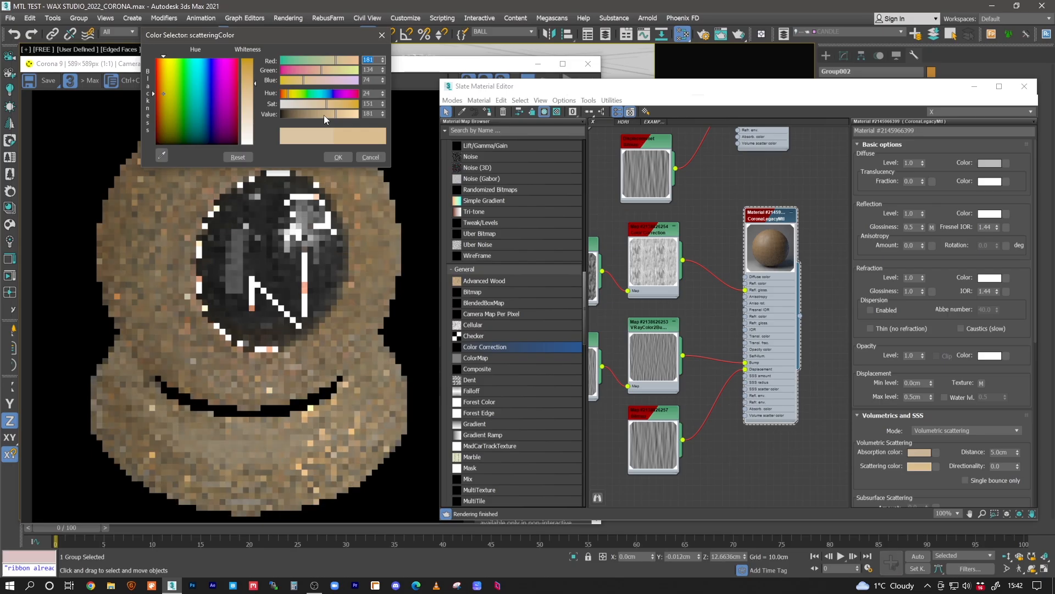
{"action": "left_click", "coordinate": [322, 113]}
{"action": "left_click", "coordinate": [334, 105]}
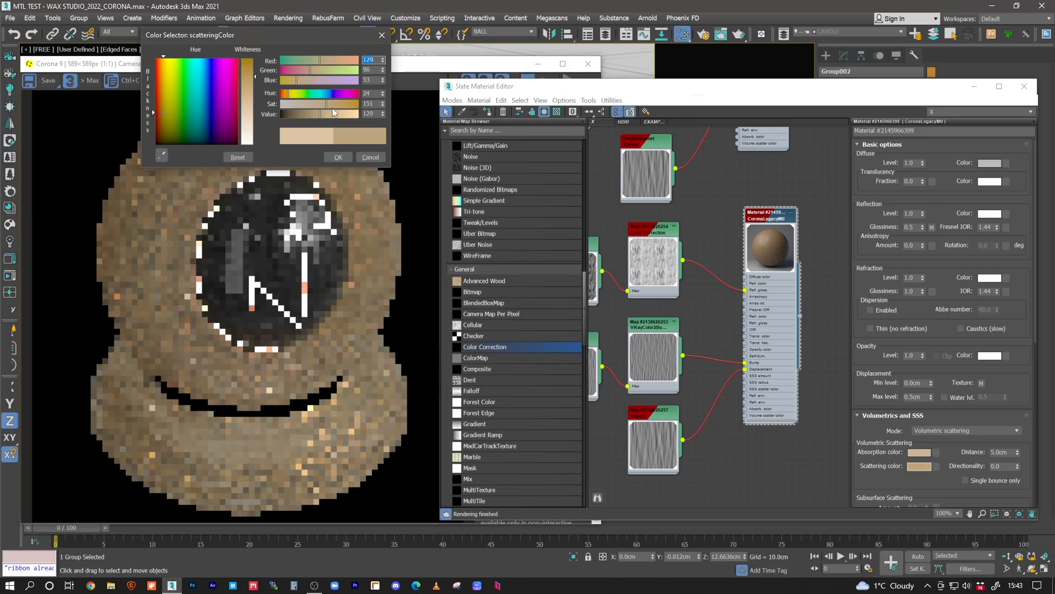
{"action": "left_click", "coordinate": [286, 94]}
{"action": "left_click", "coordinate": [341, 157]}
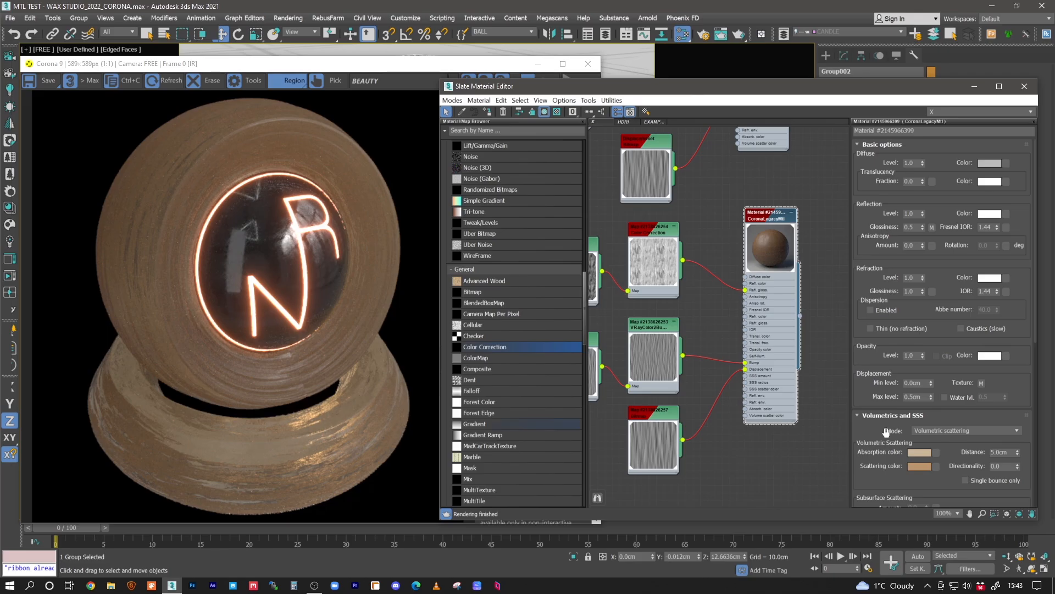
- Compare volumetric scattering distances of 1 cm and 2 cm on the copied material, keeping 2 cm
{"action": "double_click", "coordinate": [999, 451]}
{"action": "type", "text": "2"}
{"action": "key", "text": "Return"}
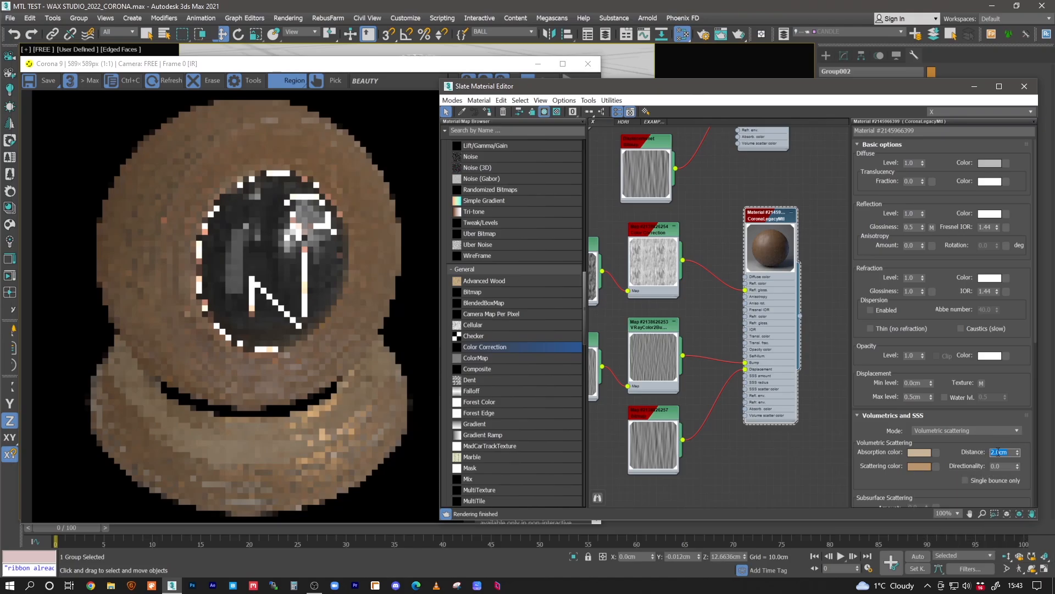
{"action": "type", "text": "1"}
{"action": "key", "text": "Return"}
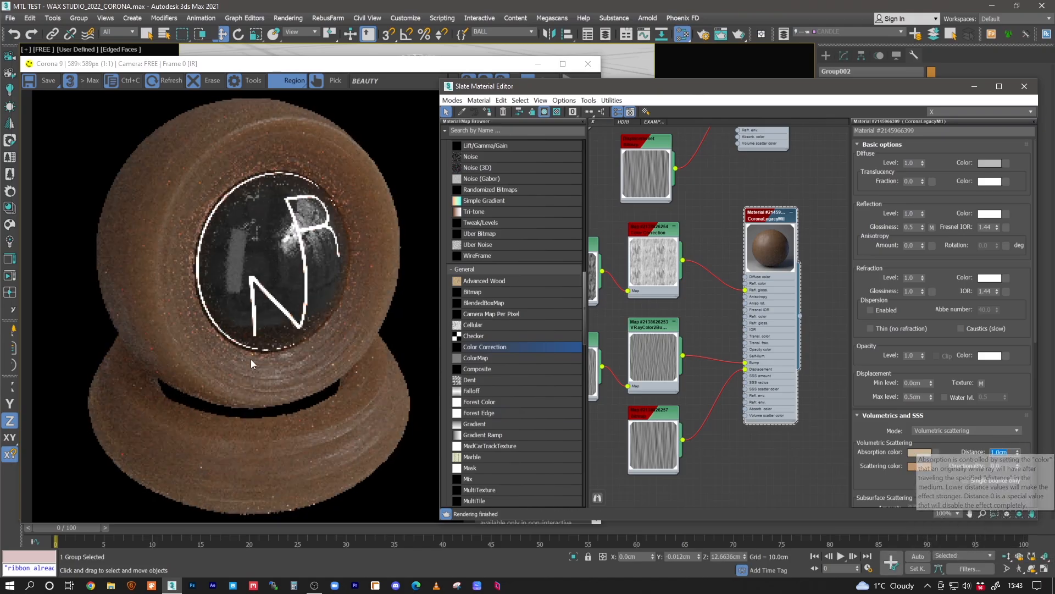
{"action": "type", "text": "2"}
{"action": "key", "text": "Return"}
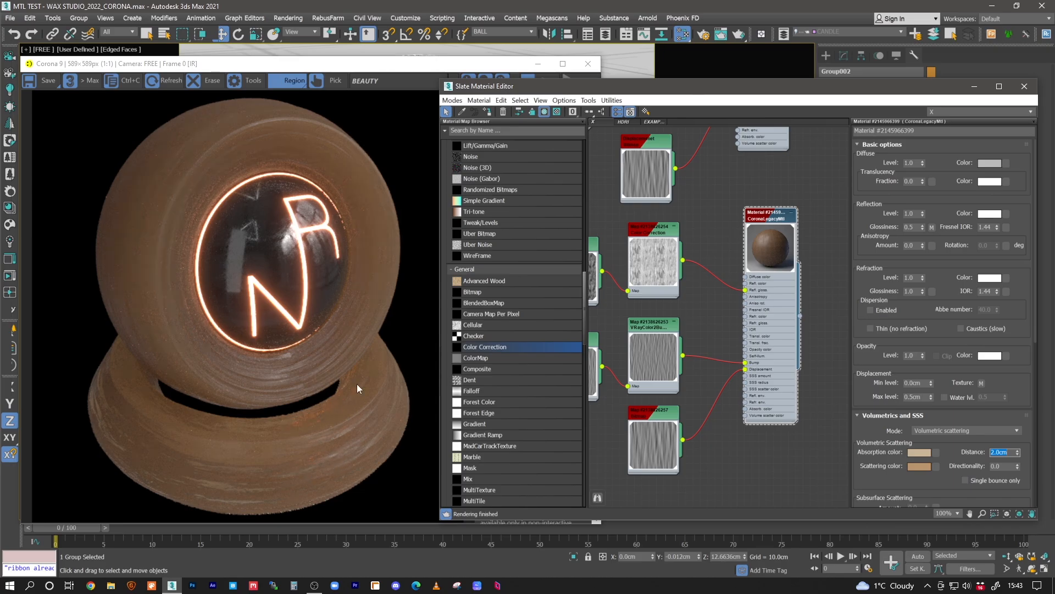
- Shift the copied material's absorption color to teal with a hue of 122
{"action": "left_click", "coordinate": [915, 454]}
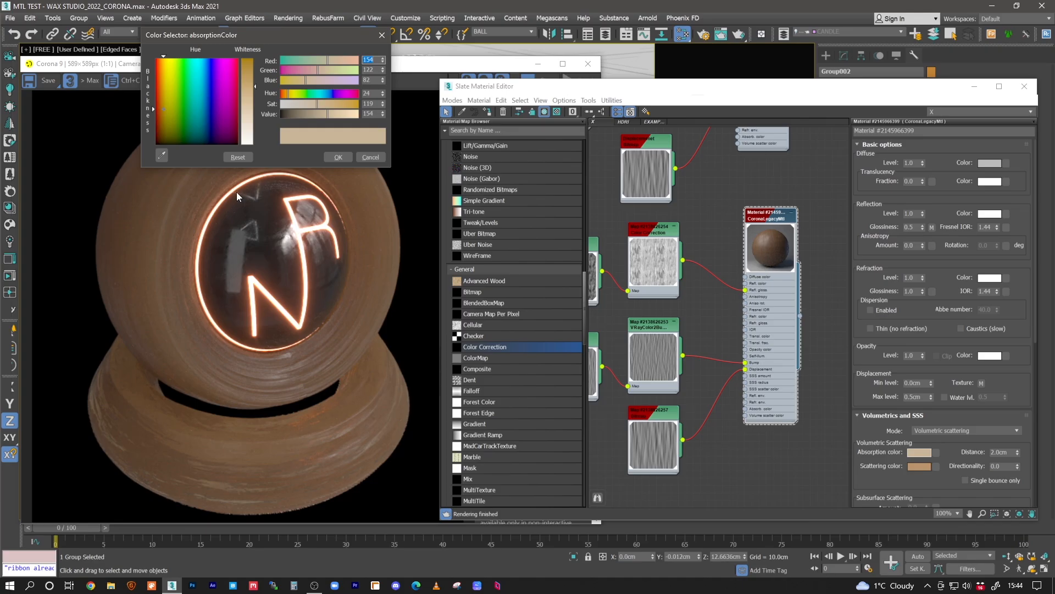
{"action": "left_click", "coordinate": [317, 95]}
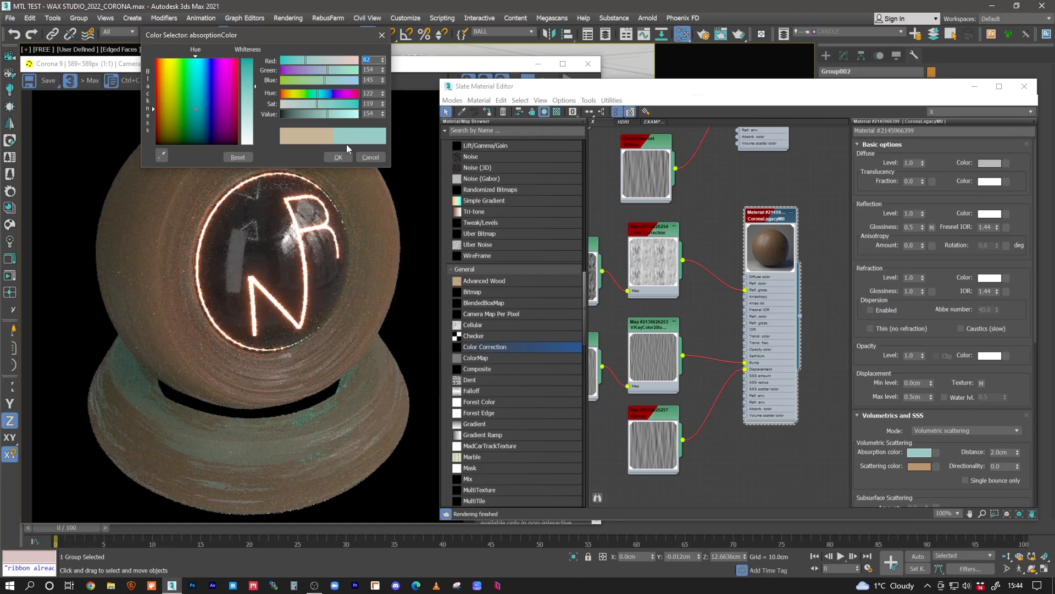
{"action": "left_click", "coordinate": [339, 157]}
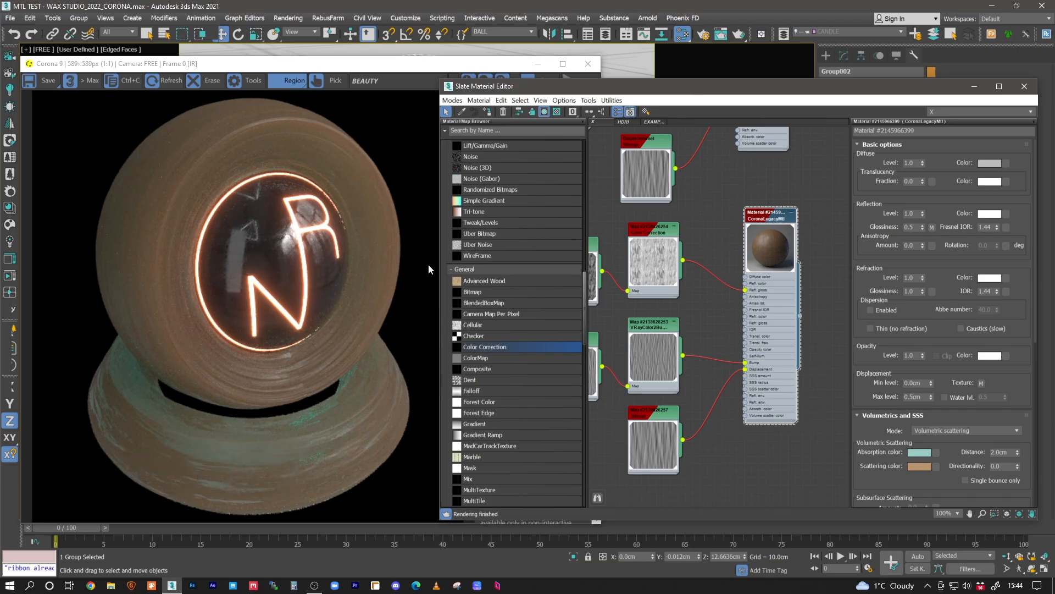
- Set the absorption color to blue (RGB 72, 115, 154) and copy it to the scattering color
{"action": "left_click", "coordinate": [916, 453]}
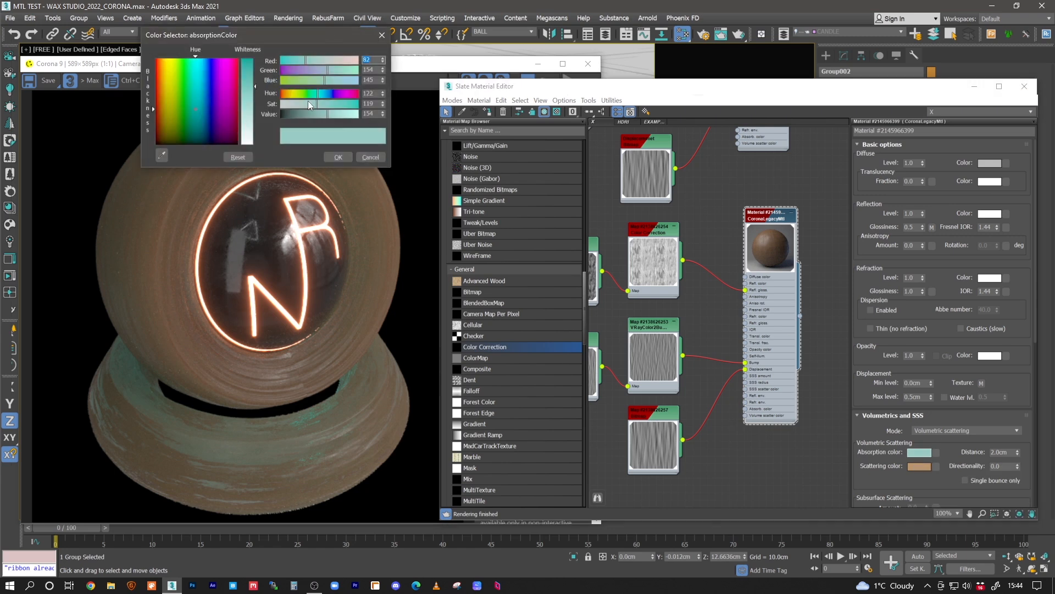
{"action": "left_click", "coordinate": [324, 94]}
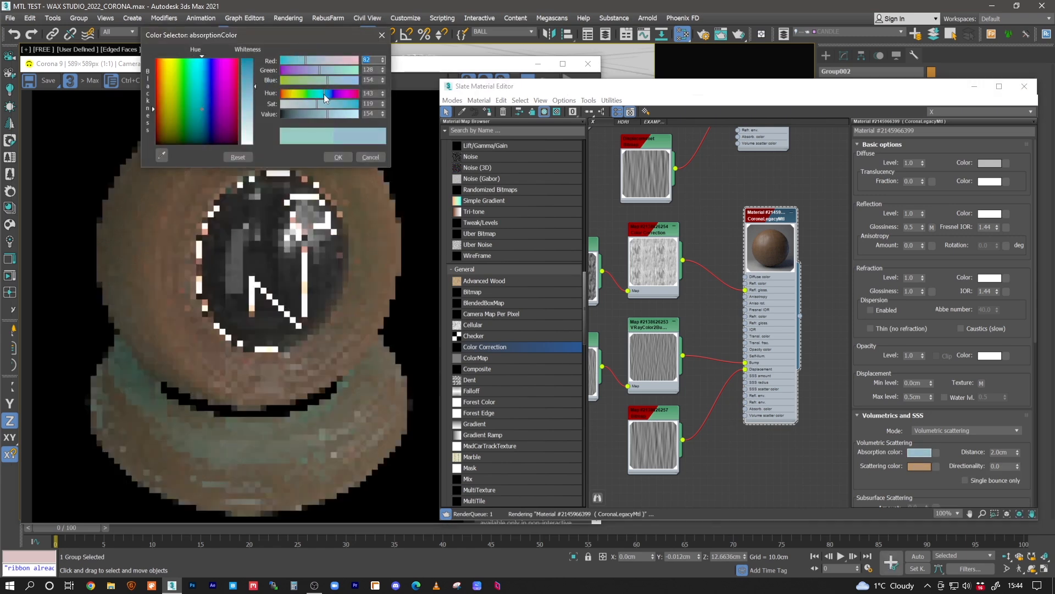
{"action": "left_click", "coordinate": [338, 158]}
{"action": "left_click_drag", "start_coordinate": [919, 453], "coordinate": [920, 467]}
{"action": "left_click", "coordinate": [734, 307]}
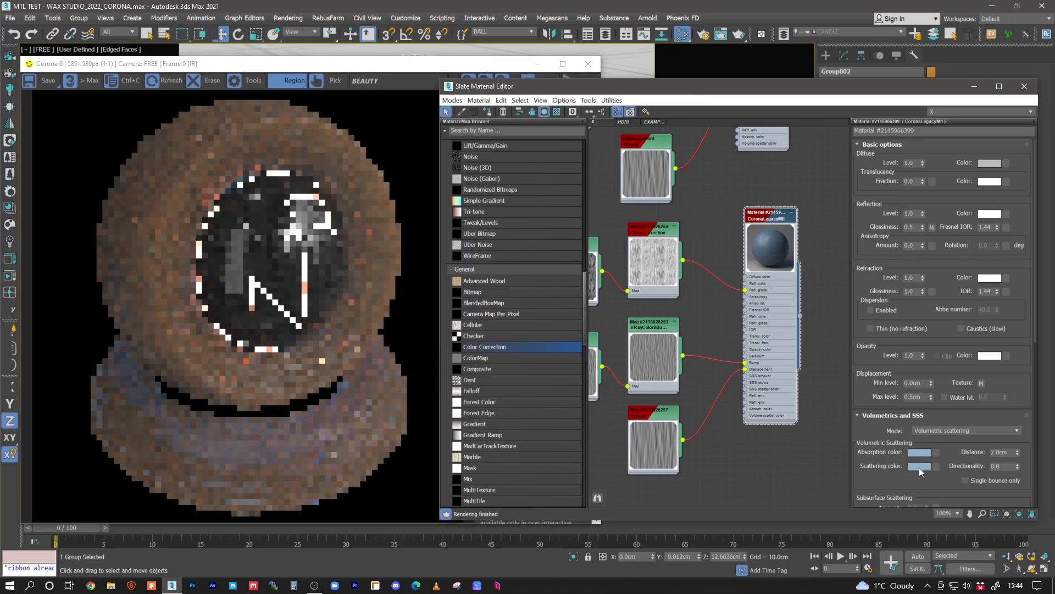
- Darken the blue scattering color to RGB 23, 38, 51
{"action": "left_click", "coordinate": [919, 466]}
{"action": "left_click_drag", "start_coordinate": [333, 109], "coordinate": [303, 114]}
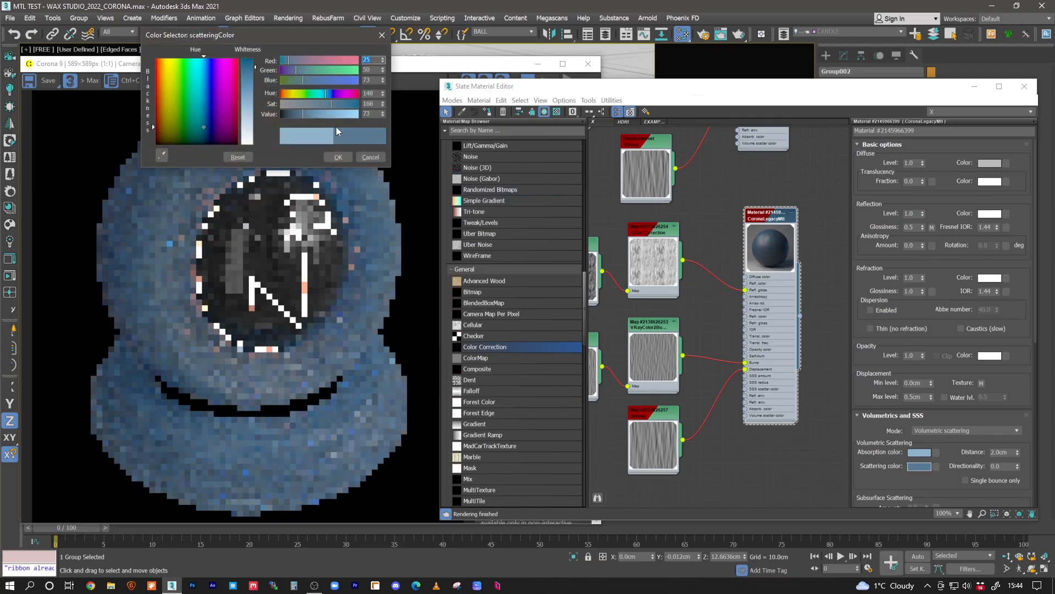
{"action": "left_click_drag", "start_coordinate": [297, 114], "coordinate": [316, 115]}
{"action": "left_click", "coordinate": [322, 104]}
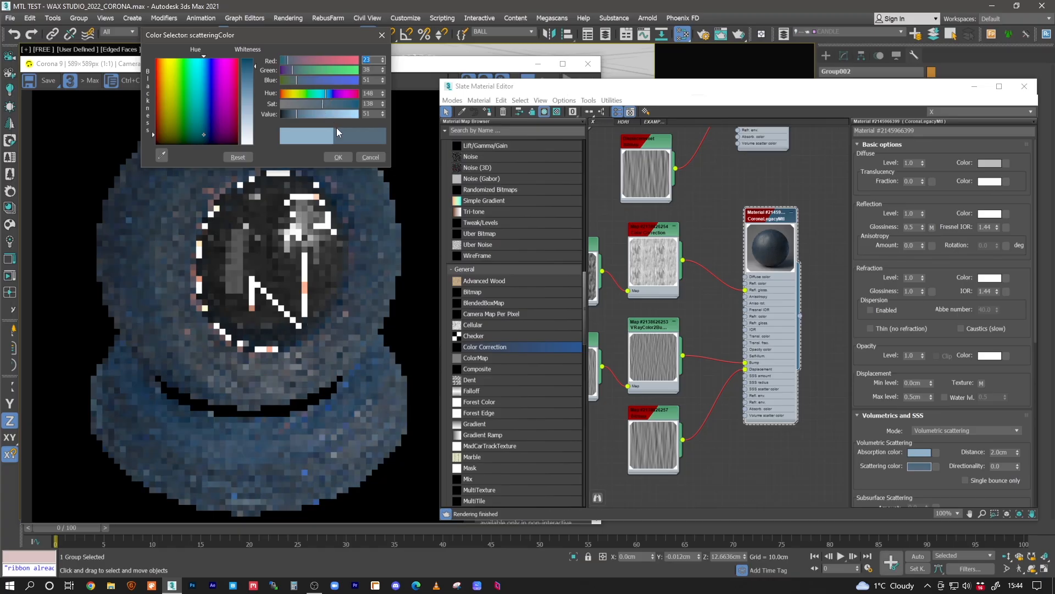
{"action": "left_click", "coordinate": [340, 157]}
- Set the volumetric scattering distance to 1 cm and try the single bounce only option
{"action": "double_click", "coordinate": [1000, 452]}
{"action": "type", "text": "1"}
{"action": "key", "text": "Return"}
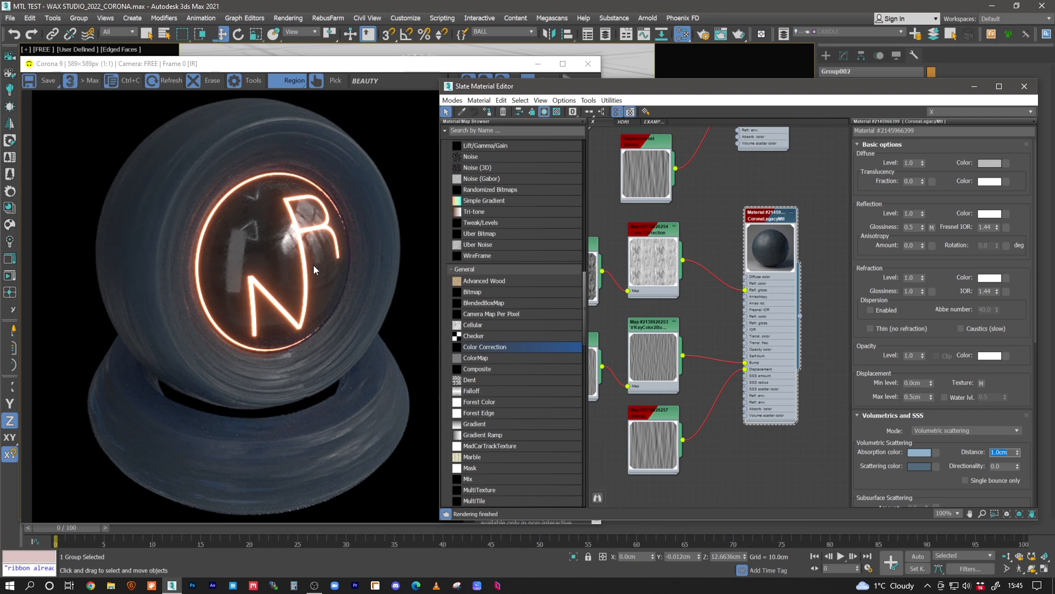
{"action": "left_click", "coordinate": [968, 479]}
{"action": "left_click", "coordinate": [965, 480]}
- Turn the copied material's absorption color purple by setting its green component to 30
{"action": "middle_click_drag", "start_coordinate": [724, 240], "coordinate": [791, 264]}
{"action": "left_click", "coordinate": [920, 452]}
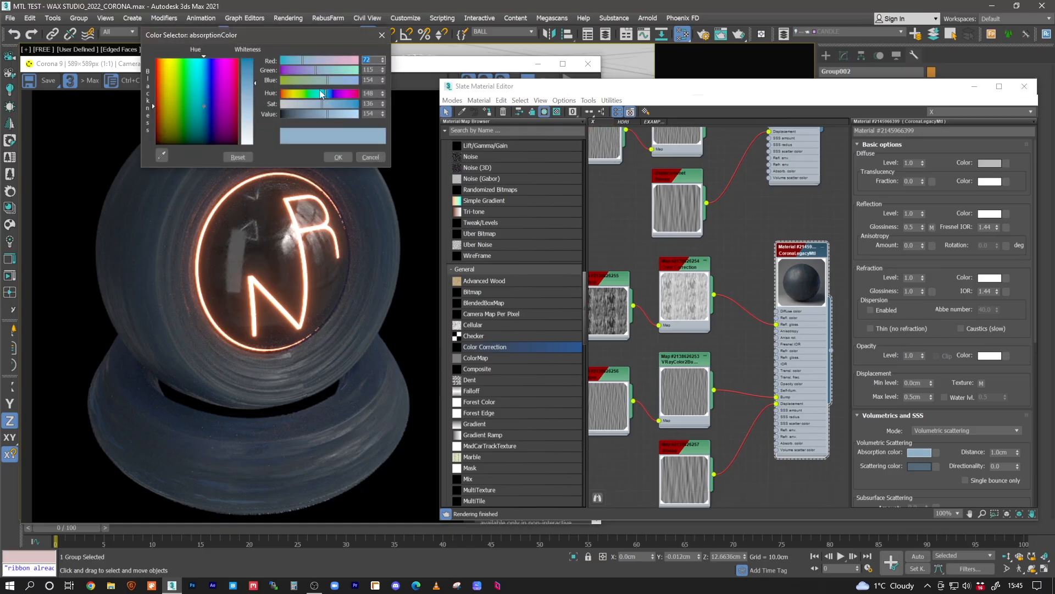
{"action": "left_click", "coordinate": [289, 70]}
{"action": "left_click", "coordinate": [338, 157]}
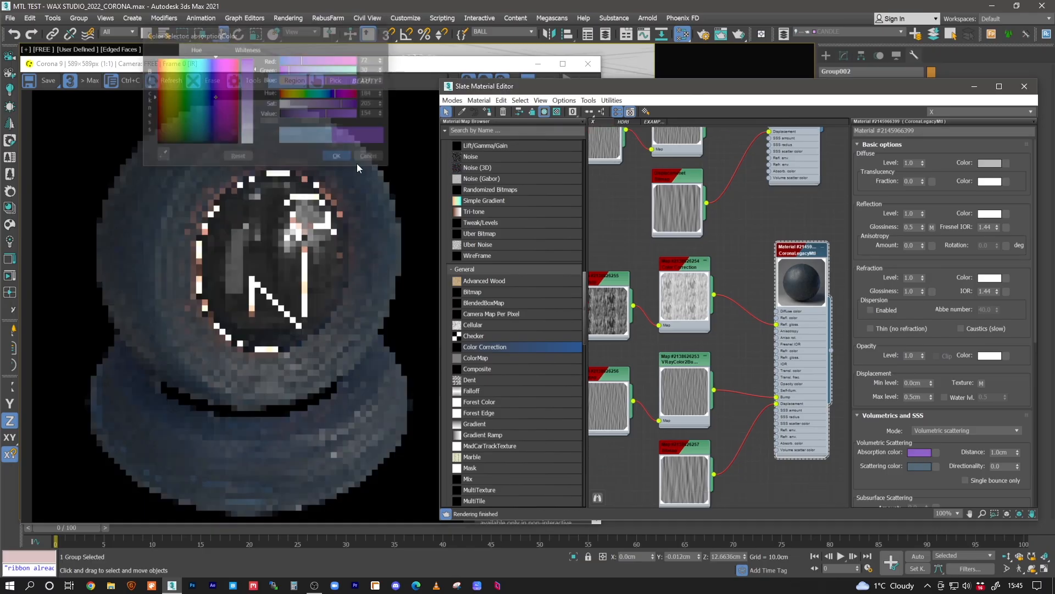
- Copy the purple absorption color to the scattering color and darken the scattering color to a value of 50
{"action": "left_click_drag", "start_coordinate": [917, 454], "coordinate": [919, 466]}
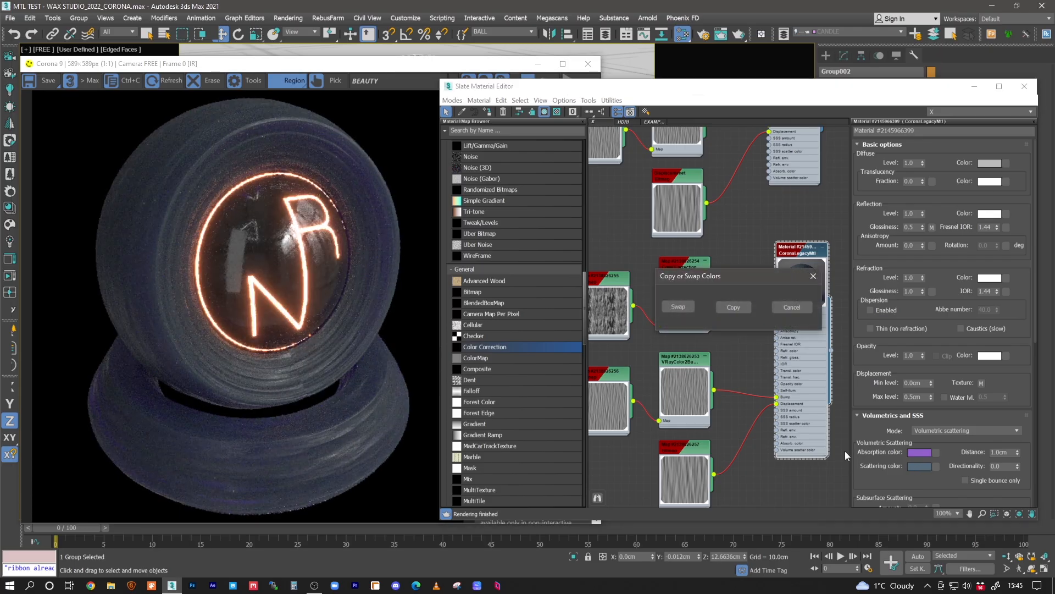
{"action": "left_click", "coordinate": [733, 307]}
{"action": "left_click", "coordinate": [919, 466]}
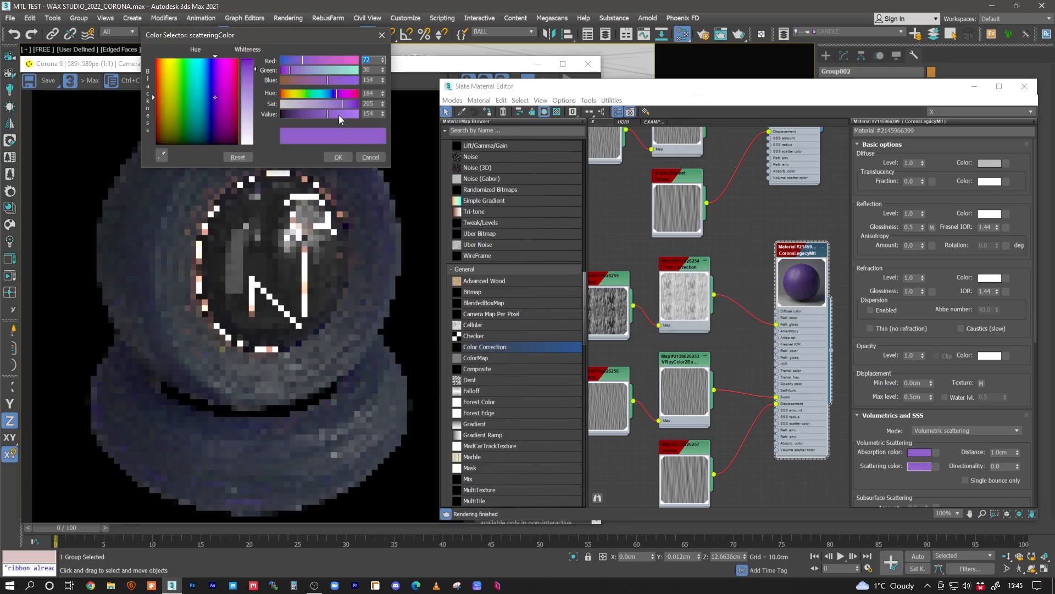
{"action": "left_click_drag", "start_coordinate": [317, 116], "coordinate": [304, 114]}
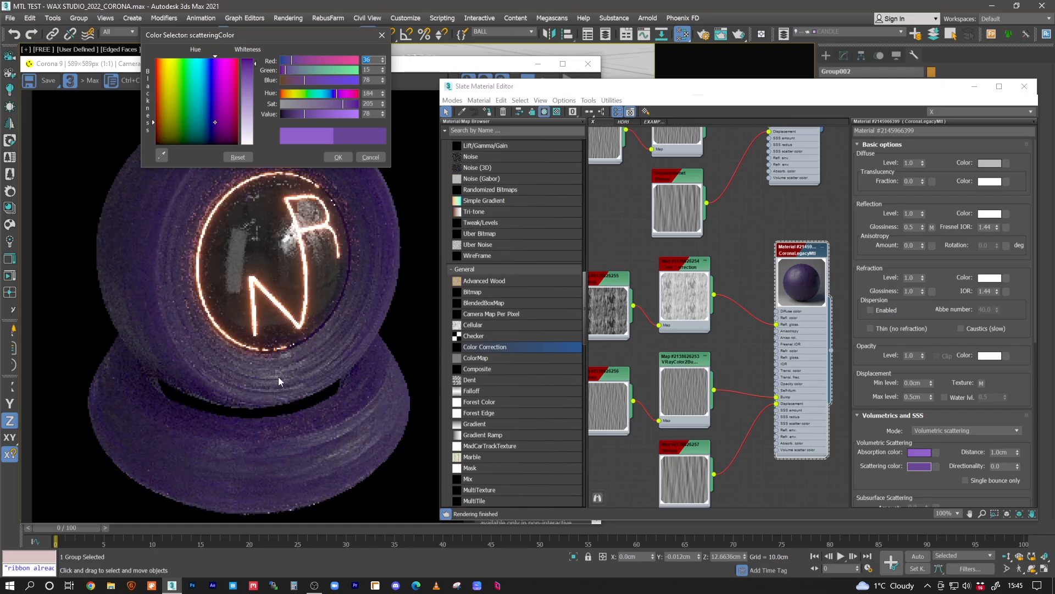
{"action": "left_click", "coordinate": [296, 114]}
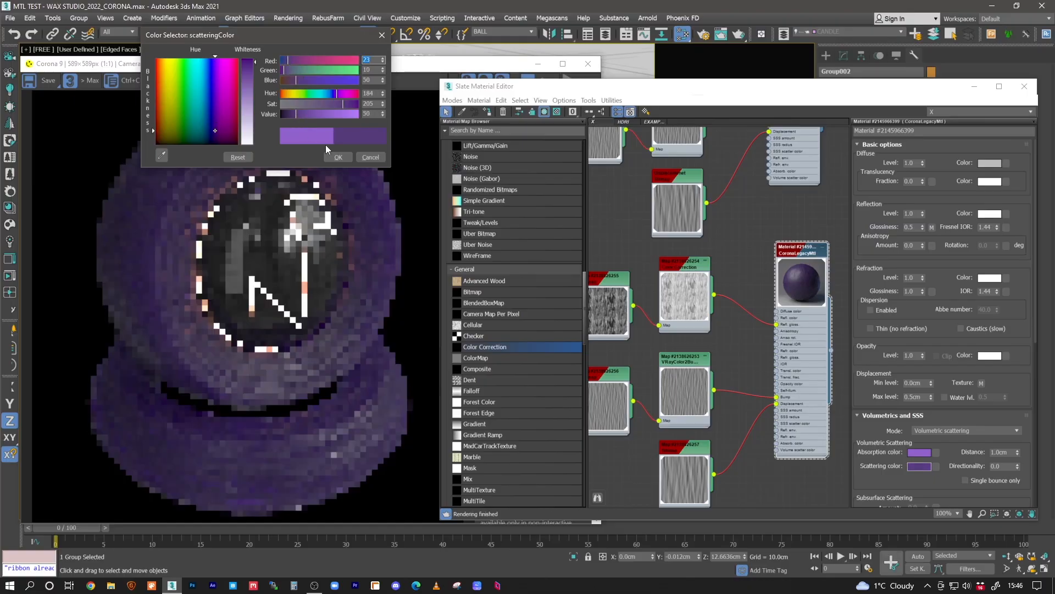
{"action": "left_click", "coordinate": [338, 157]}
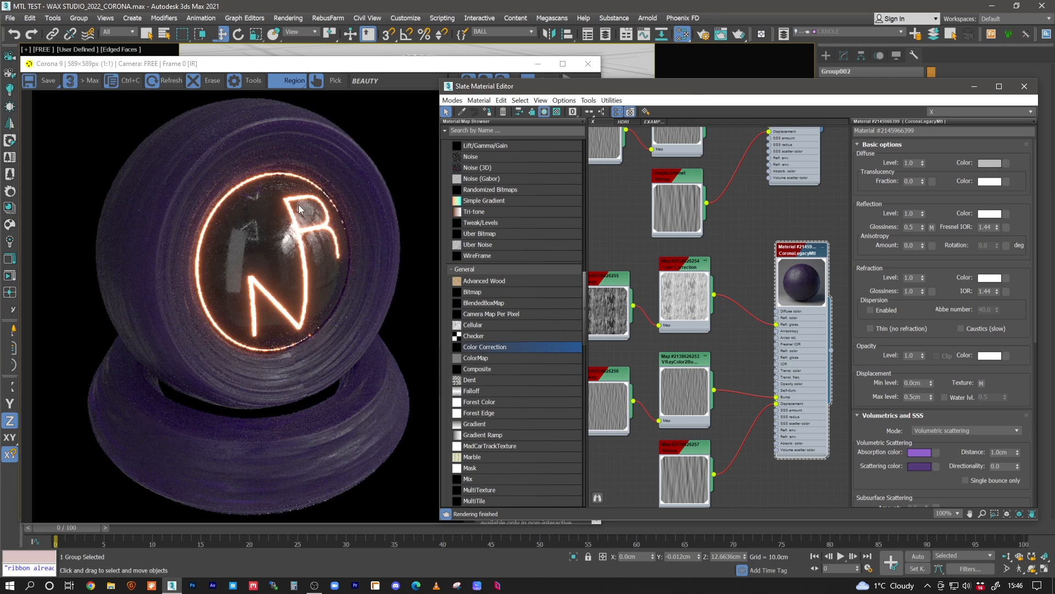
- Duplicate the purple wax material with all its connected maps below the existing node network
{"action": "middle_click_drag", "start_coordinate": [737, 268], "coordinate": [737, 278]}
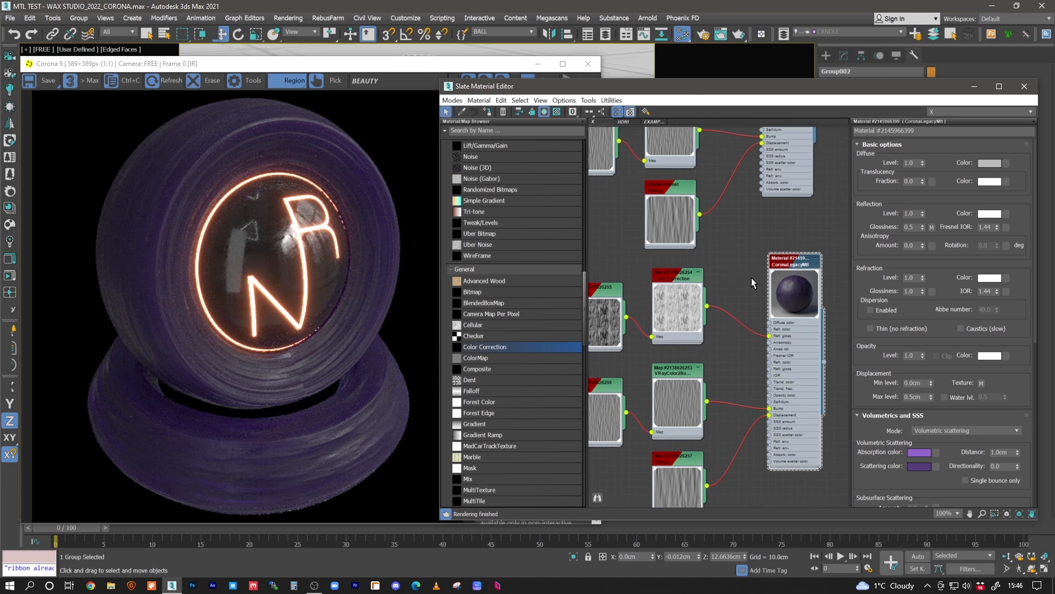
{"action": "scroll", "coordinate": [716, 249], "scroll_direction": "down", "scroll_amount": 5}
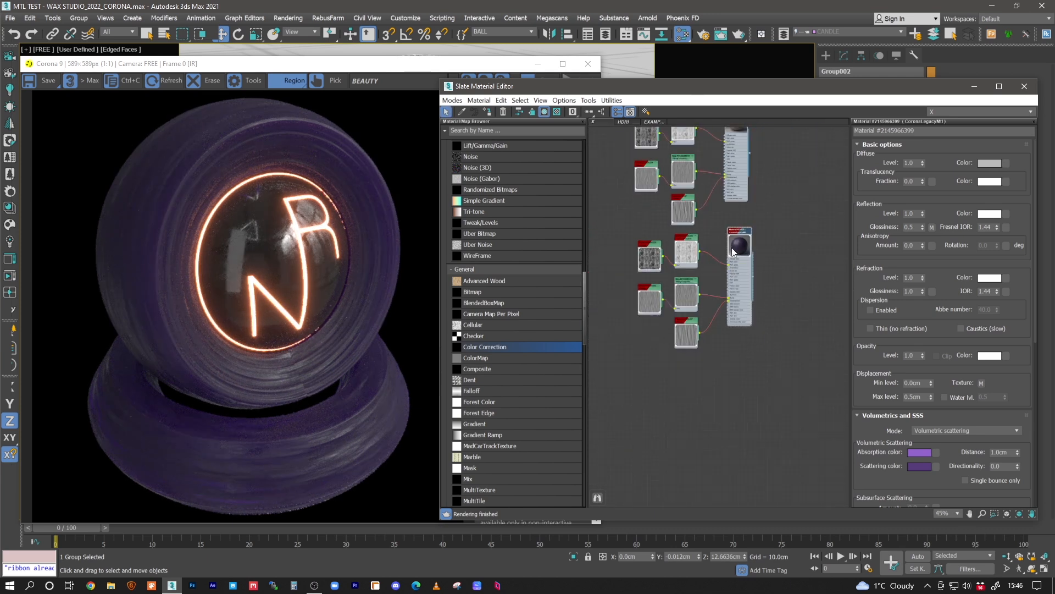
{"action": "left_click_drag", "start_coordinate": [763, 231], "coordinate": [636, 343]}
{"action": "left_click_drag", "start_coordinate": [744, 236], "coordinate": [758, 382], "text": "shift"}
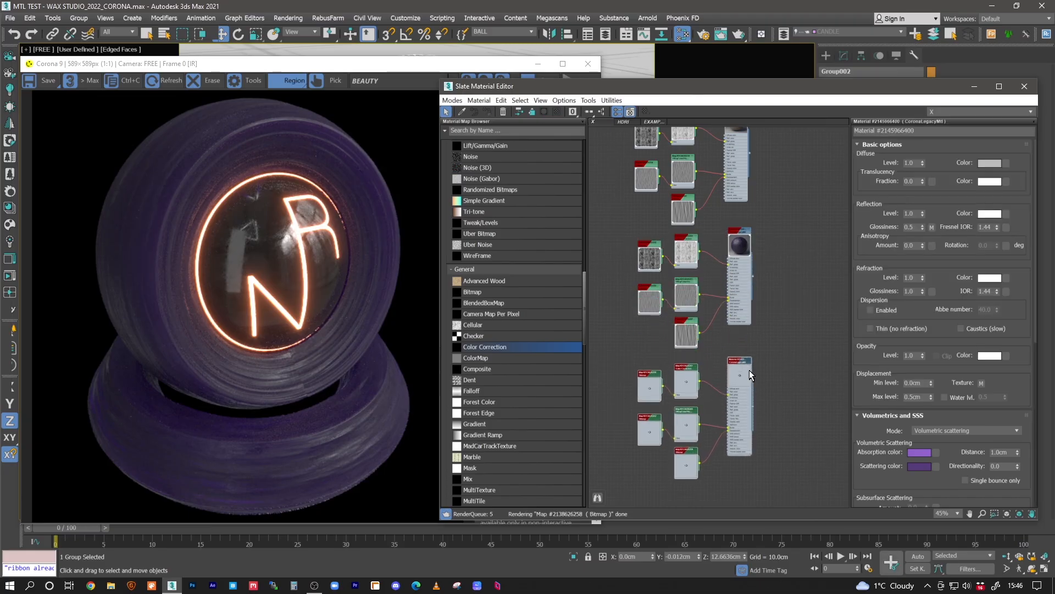
- Set the new copy's absorption color to a pale beige with hue 31, saturation 24 and value 154
{"action": "scroll", "coordinate": [750, 370], "scroll_direction": "up", "scroll_amount": 2}
{"action": "scroll", "coordinate": [750, 371], "scroll_direction": "up", "scroll_amount": 8}
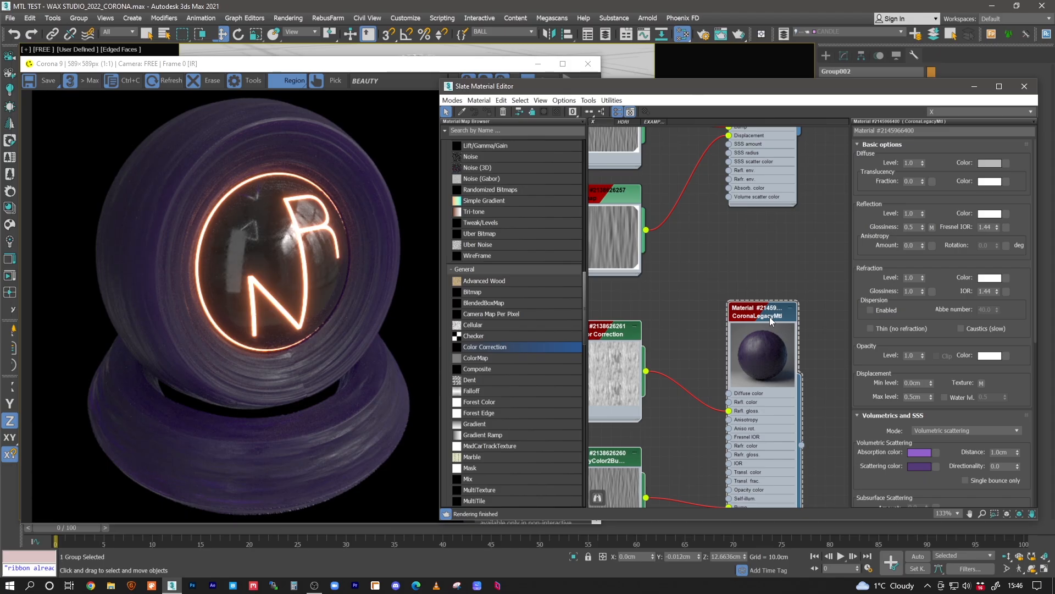
{"action": "mouse_move", "coordinate": [803, 360]}
{"action": "middle_mouse_down"}
{"action": "mouse_move", "coordinate": [717, 214]}
{"action": "mouse_move", "coordinate": [709, 220]}
{"action": "middle_mouse_up"}
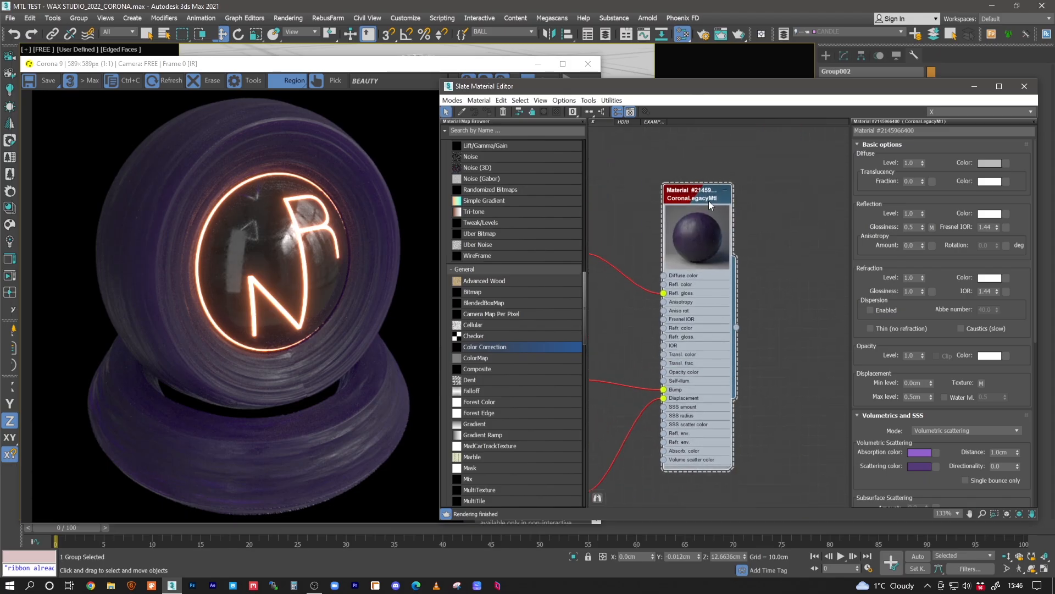
{"action": "left_click", "coordinate": [924, 454]}
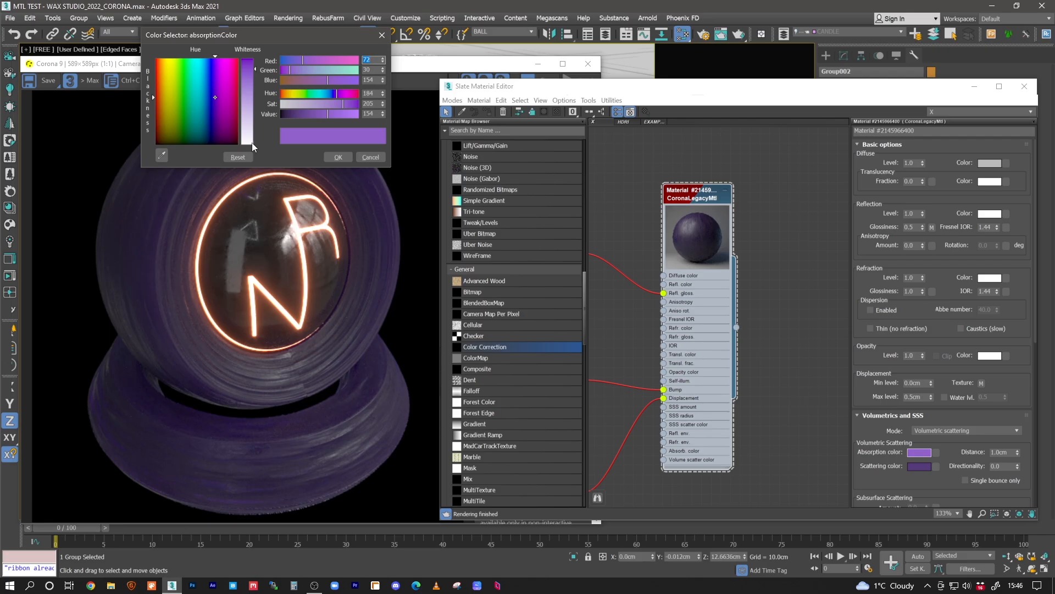
{"action": "left_click_drag", "start_coordinate": [292, 105], "coordinate": [281, 104]}
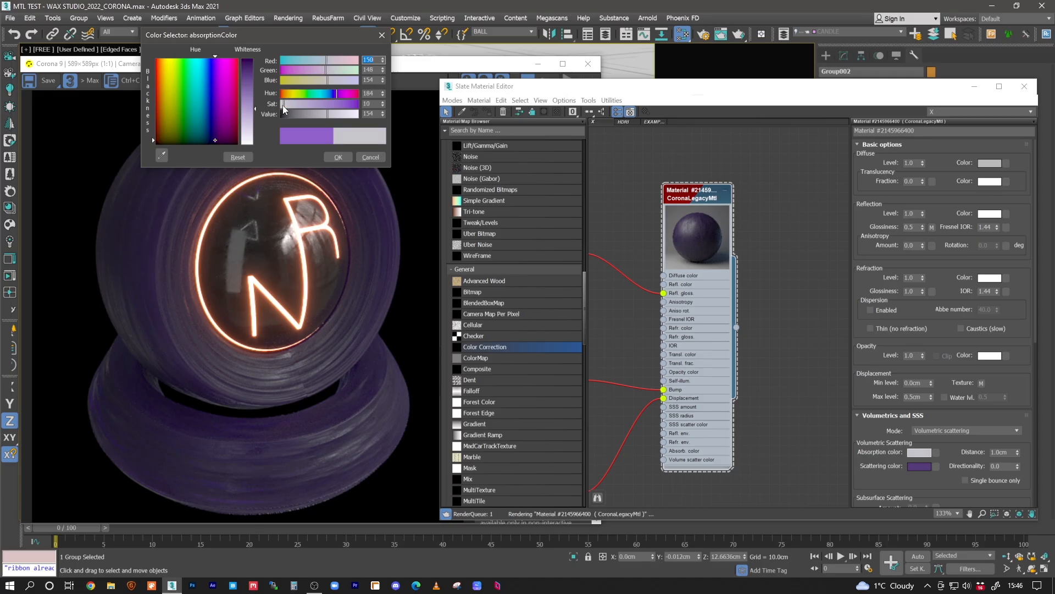
{"action": "left_click", "coordinate": [290, 95]}
{"action": "left_click", "coordinate": [286, 104]}
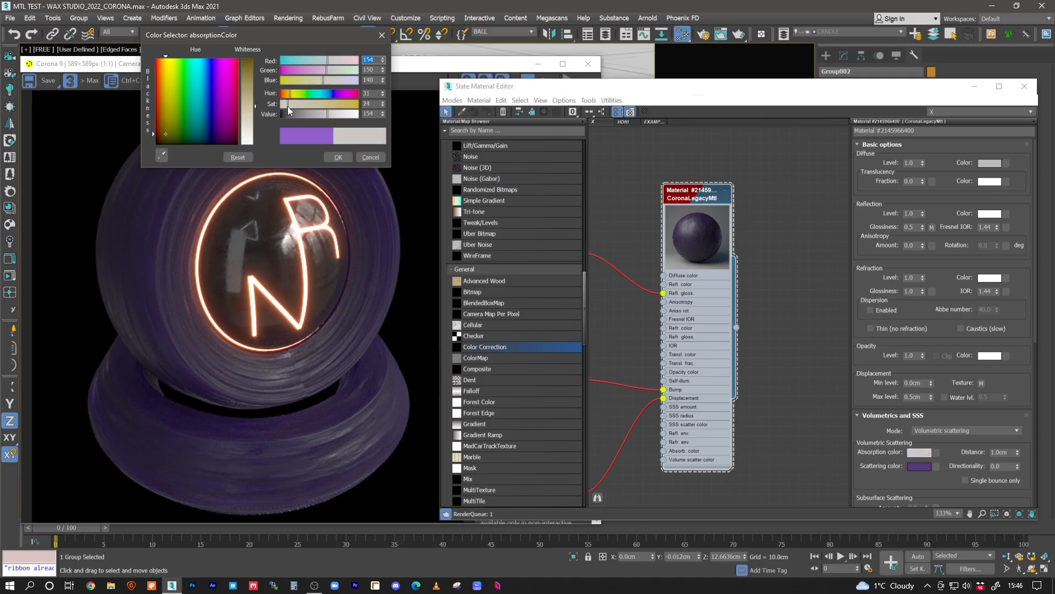
{"action": "left_click", "coordinate": [333, 157]}
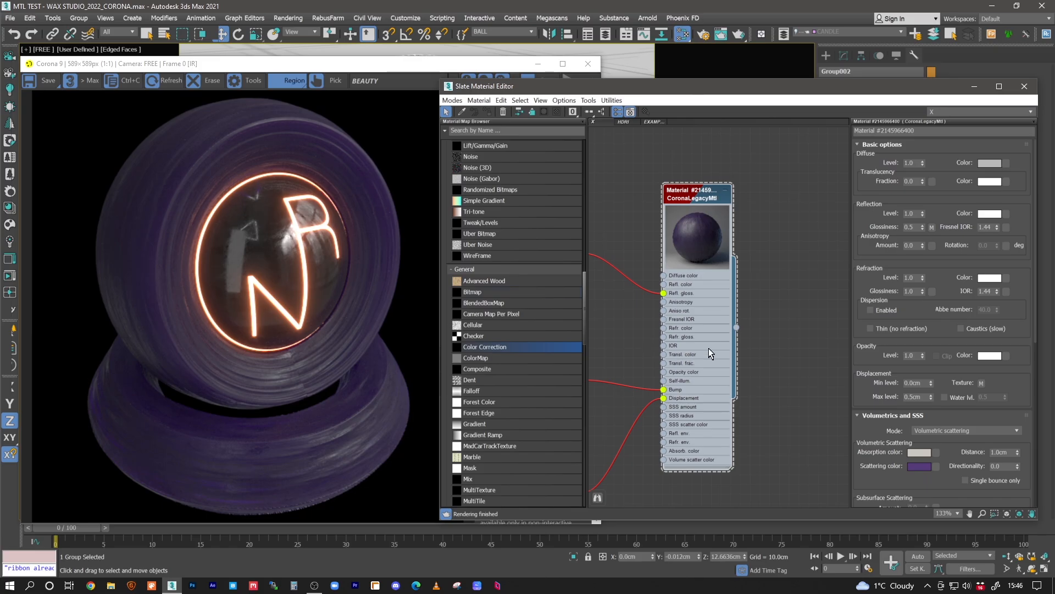
- Assign the newly duplicated wax material to the selected group
{"action": "left_click", "coordinate": [719, 156]}
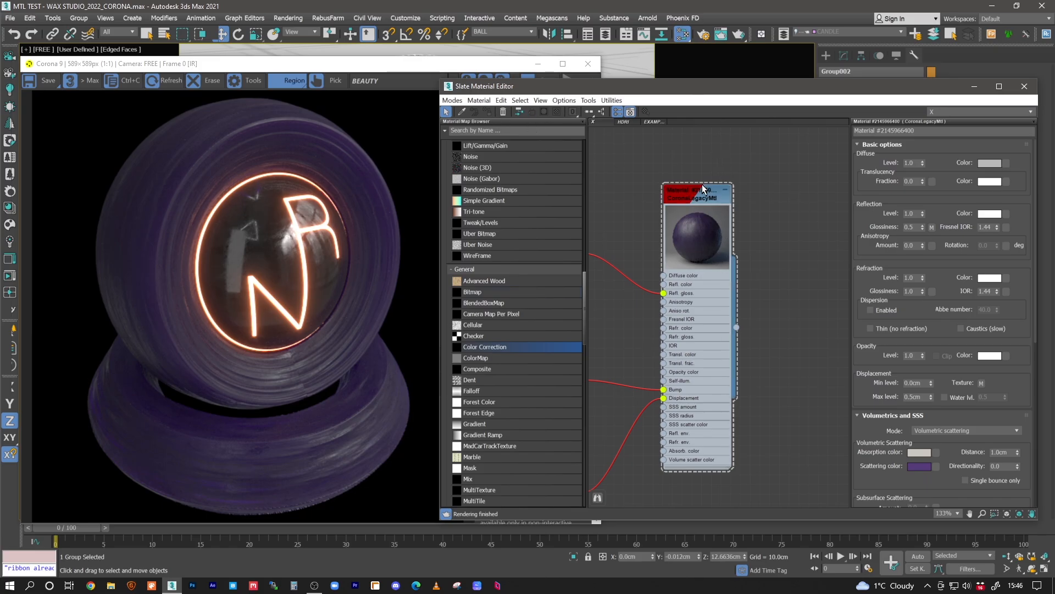
{"action": "left_click", "coordinate": [703, 196]}
{"action": "left_click", "coordinate": [492, 113]}
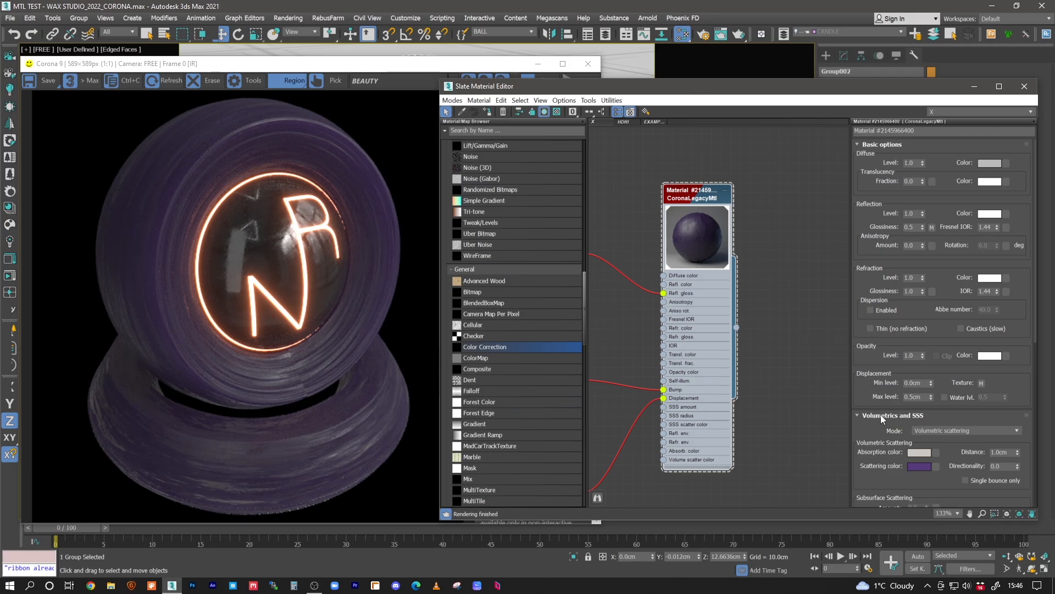
- Copy the beige absorption color to the scattering color
{"action": "left_click", "coordinate": [912, 466]}
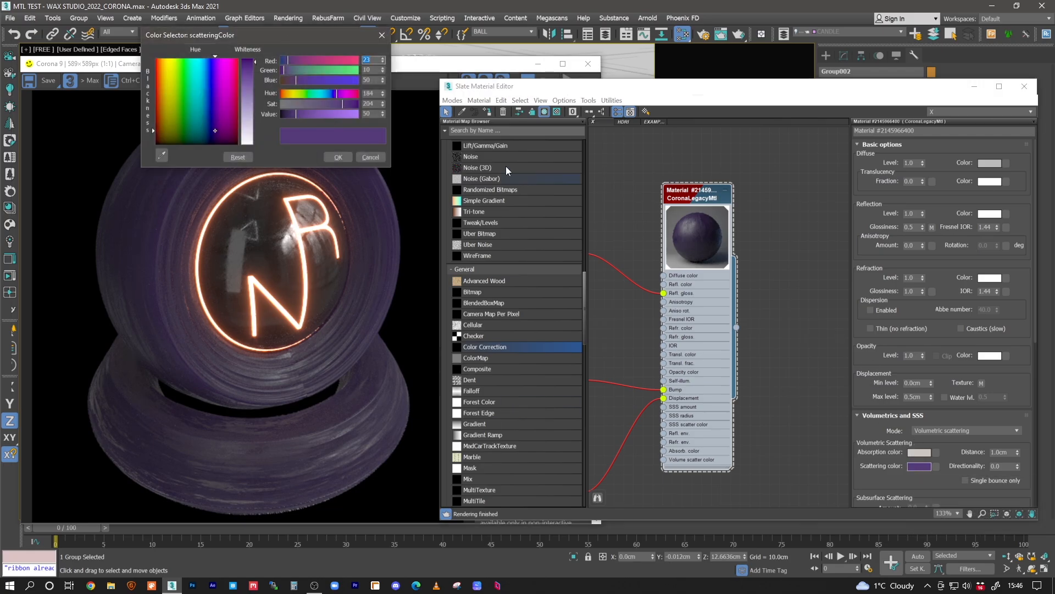
{"action": "left_click", "coordinate": [371, 157]}
{"action": "left_click_drag", "start_coordinate": [918, 453], "coordinate": [918, 466]}
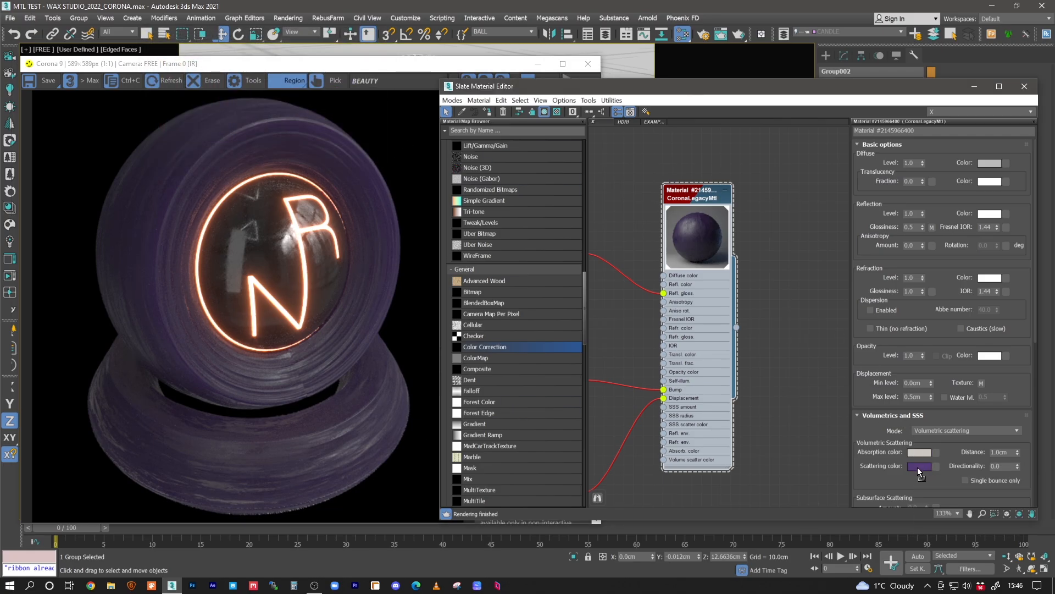
{"action": "left_click", "coordinate": [737, 312]}
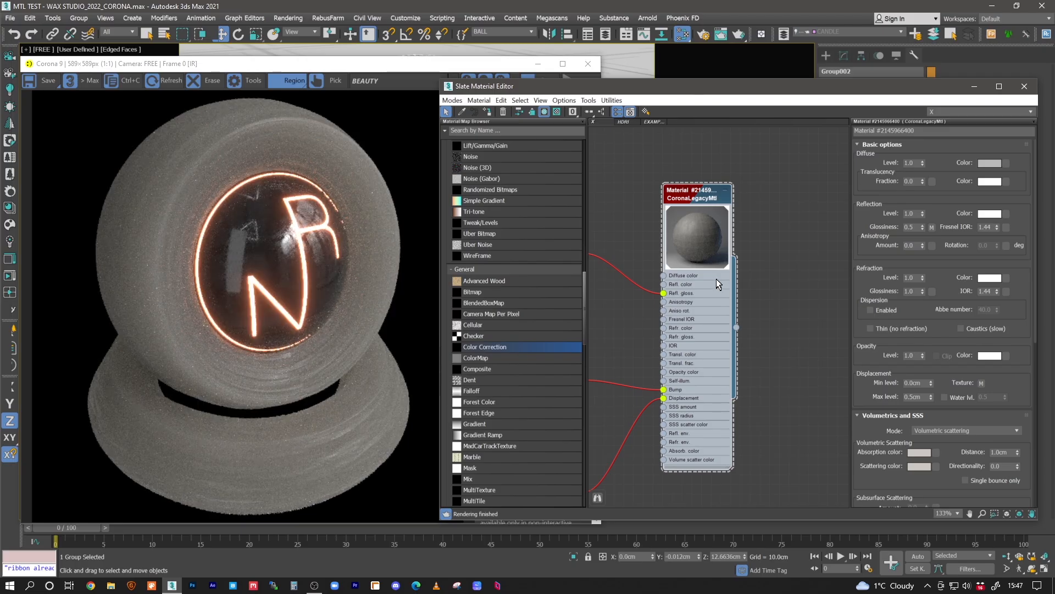
- Brighten the scattering color to a value of 200
{"action": "left_click", "coordinate": [917, 466]}
{"action": "double_click", "coordinate": [369, 114]}
{"action": "type", "text": "200"}
{"action": "key", "text": "Return"}
{"action": "left_click", "coordinate": [329, 157]}
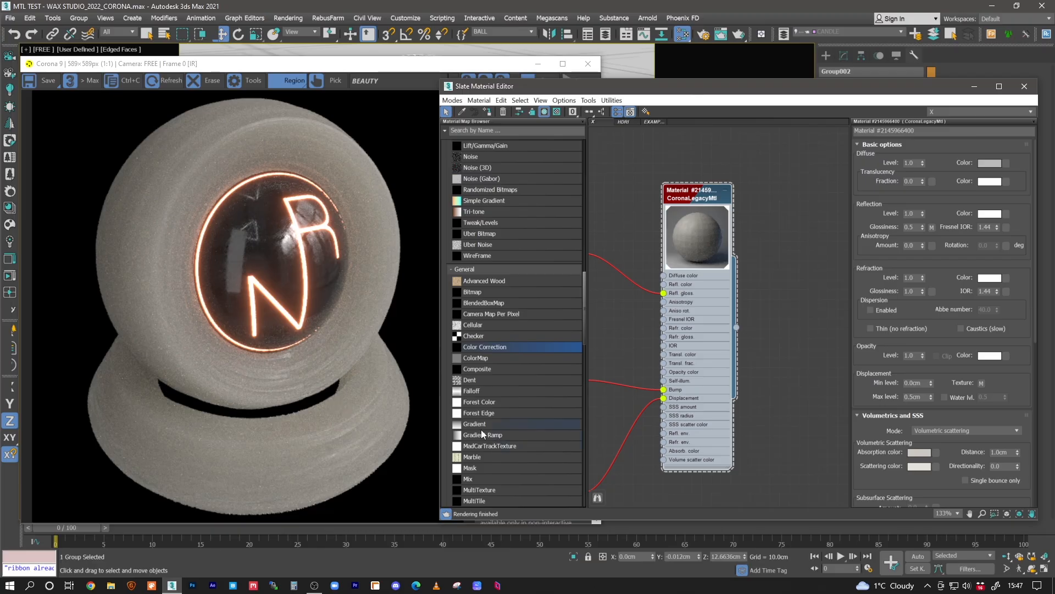
- Raise the absorption color's value to 171 and the scattering color's value to 220
{"action": "left_click", "coordinate": [919, 452]}
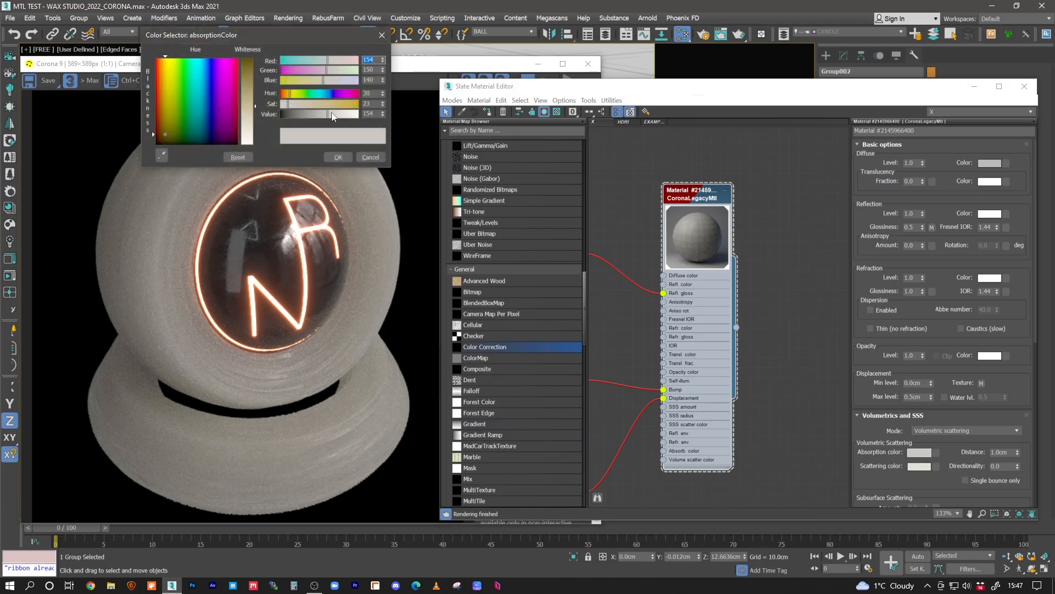
{"action": "left_click", "coordinate": [335, 156]}
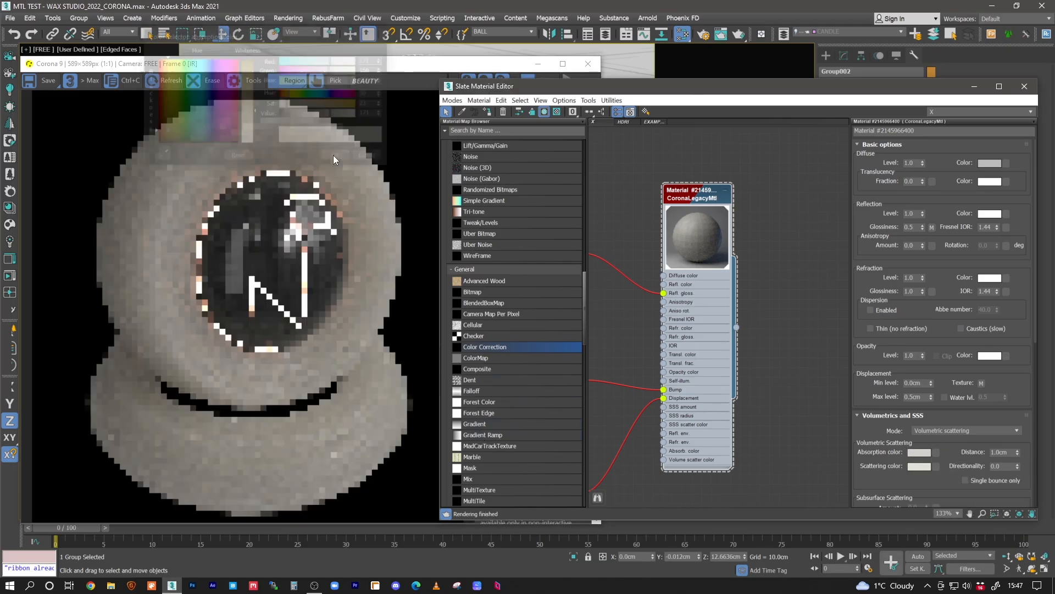
{"action": "left_click", "coordinate": [914, 467]}
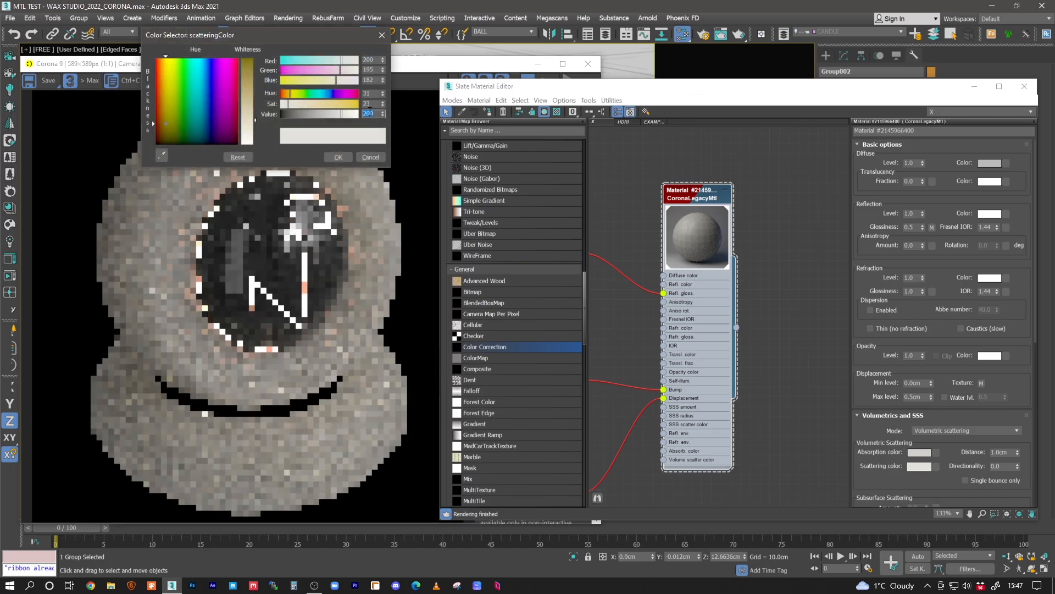
{"action": "key", "text": "Return"}
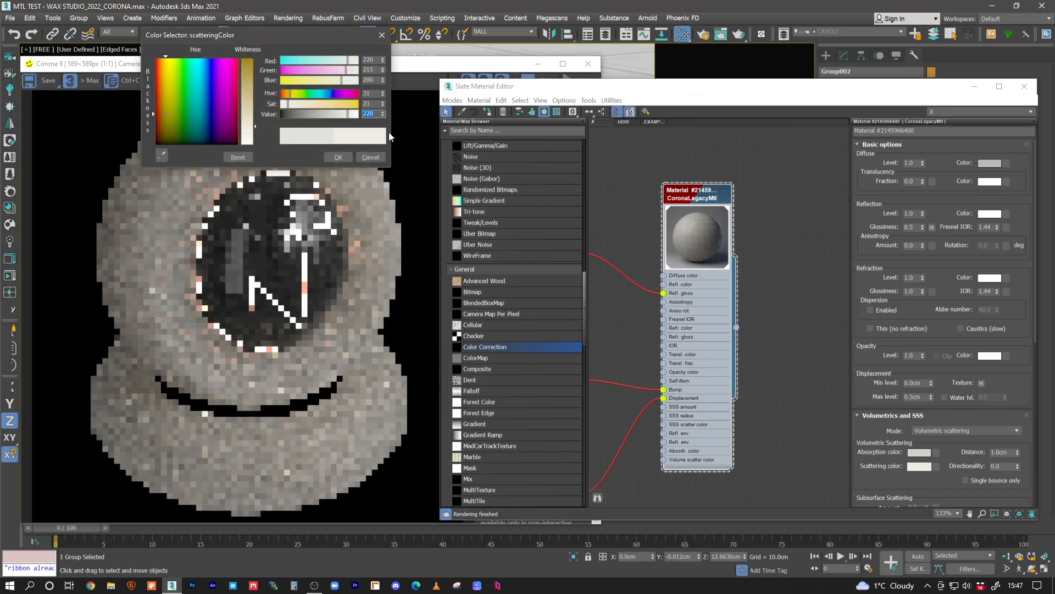
{"action": "left_click", "coordinate": [338, 156]}
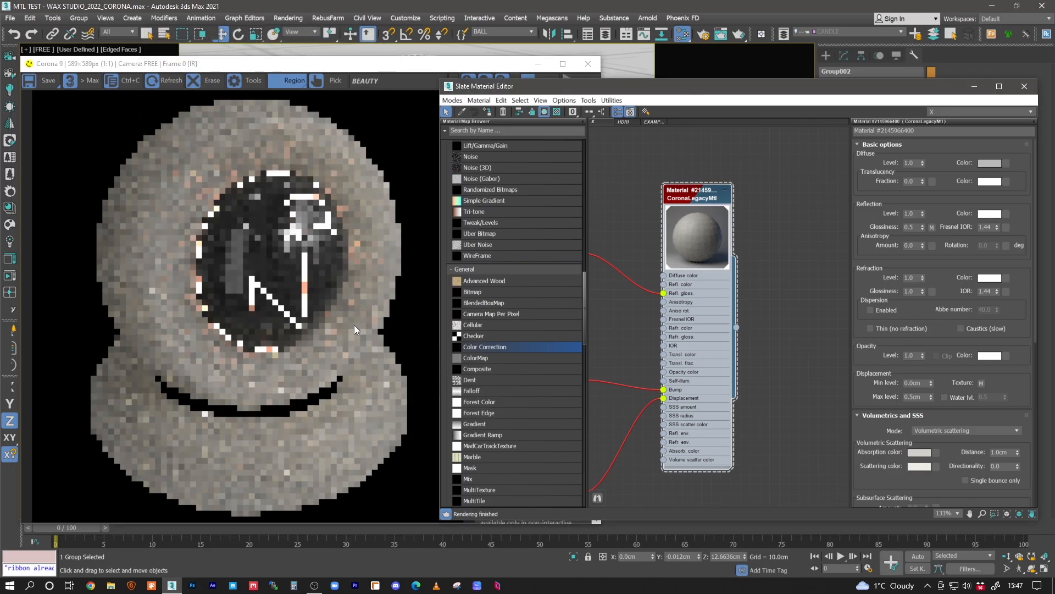
- Test absorption distances of 2, 6 and 1 cm on the render, and settle on a distance of 0.6 cm
{"action": "left_click", "coordinate": [344, 327]}
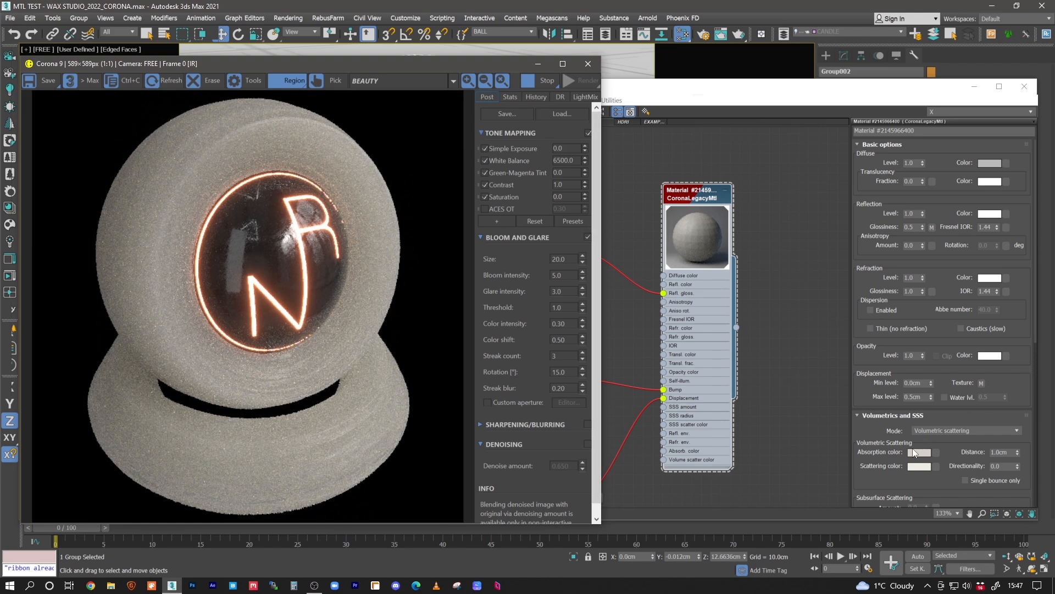
{"action": "left_click", "coordinate": [1004, 452]}
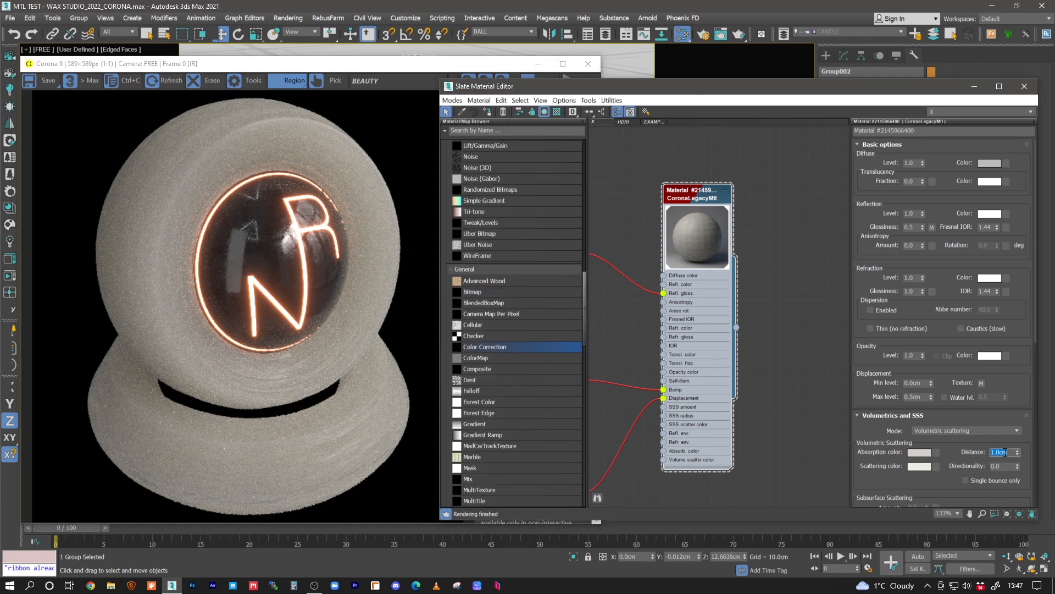
{"action": "type", "text": "2"}
{"action": "key", "text": "Return"}
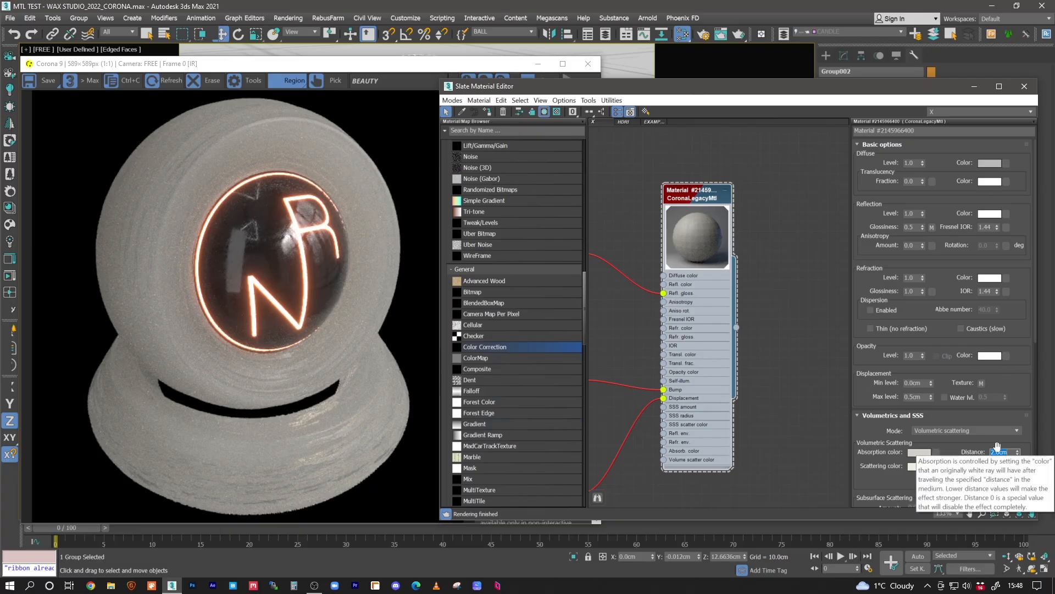
{"action": "type", "text": "6"}
{"action": "key", "text": "Return"}
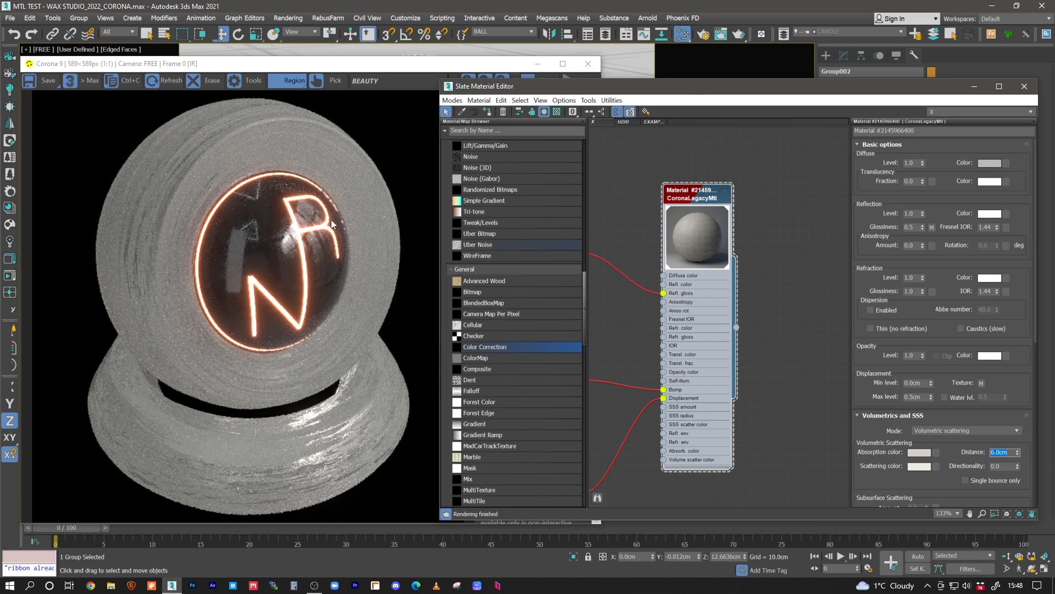
{"action": "type", "text": "1"}
{"action": "key", "text": "Return"}
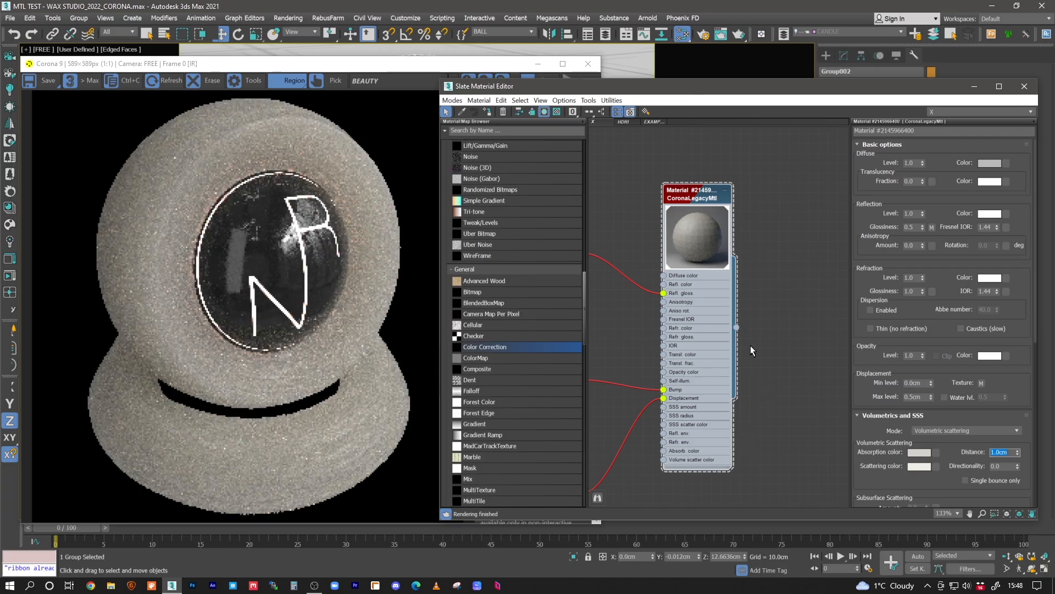
{"action": "type", "text": "0.6"}
{"action": "key", "text": "Return"}
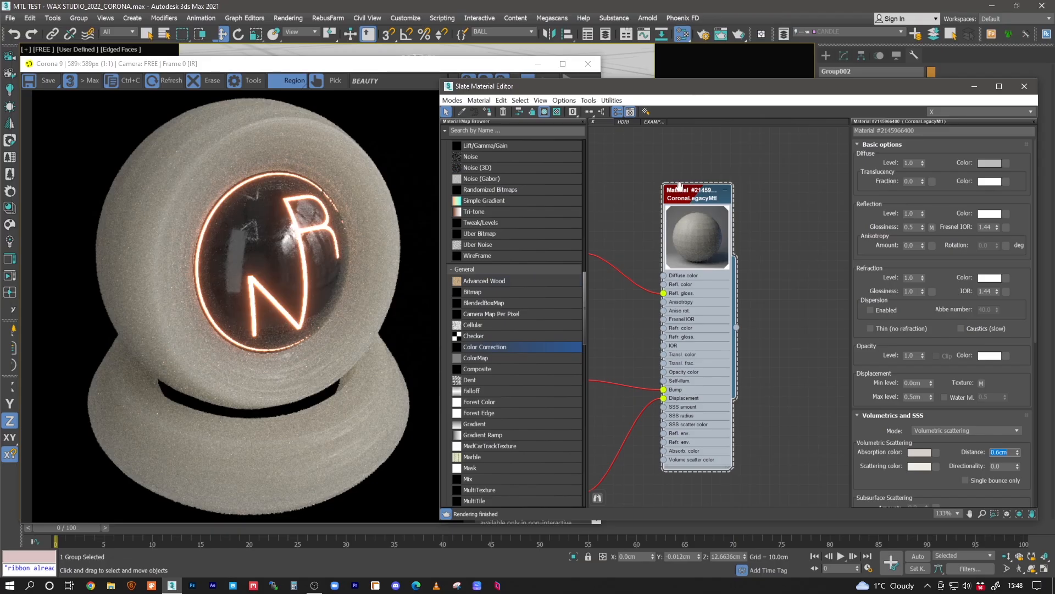
- Desaturate the wax colors, giving the absorption color a saturation of 10 and the scattering color a saturation of 7
{"action": "scroll", "coordinate": [682, 193], "scroll_direction": "down", "scroll_amount": 4}
{"action": "middle_click_drag", "start_coordinate": [638, 260], "coordinate": [658, 256]}
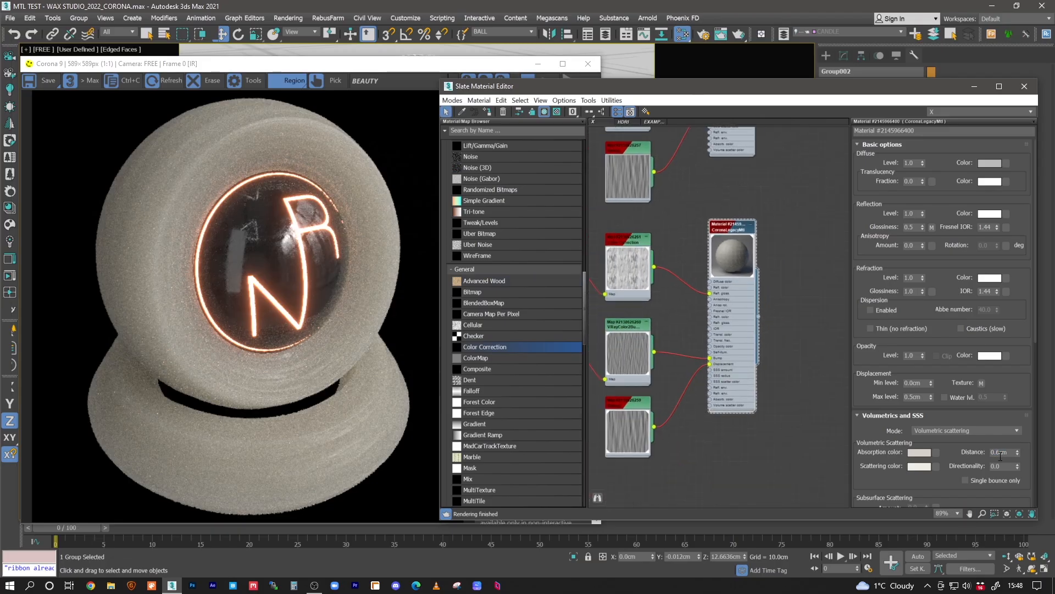
{"action": "left_click", "coordinate": [920, 453]}
{"action": "left_click", "coordinate": [282, 102]}
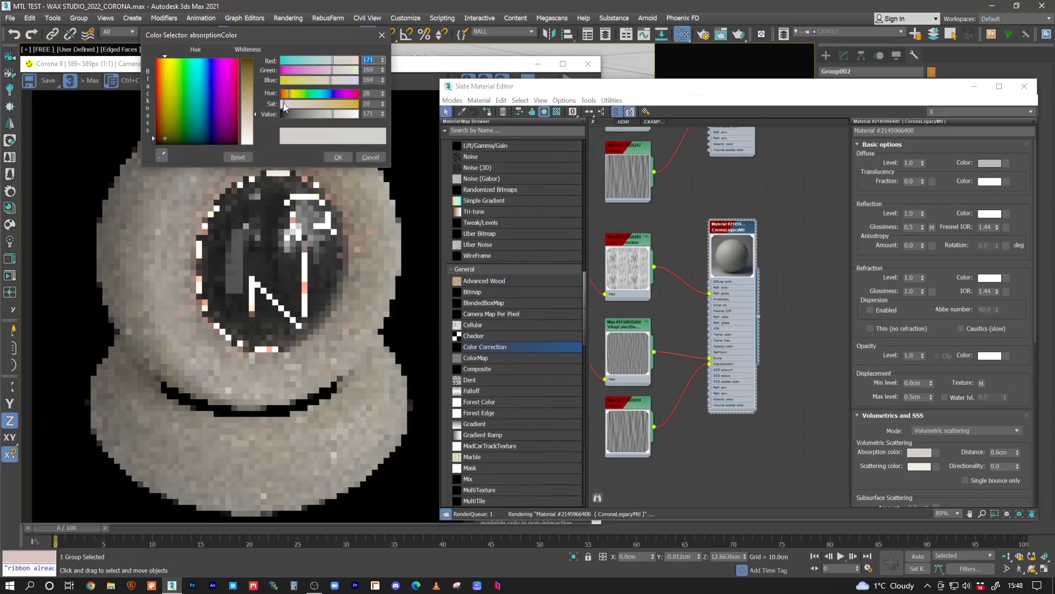
{"action": "left_click", "coordinate": [337, 157]}
{"action": "left_click", "coordinate": [919, 466]}
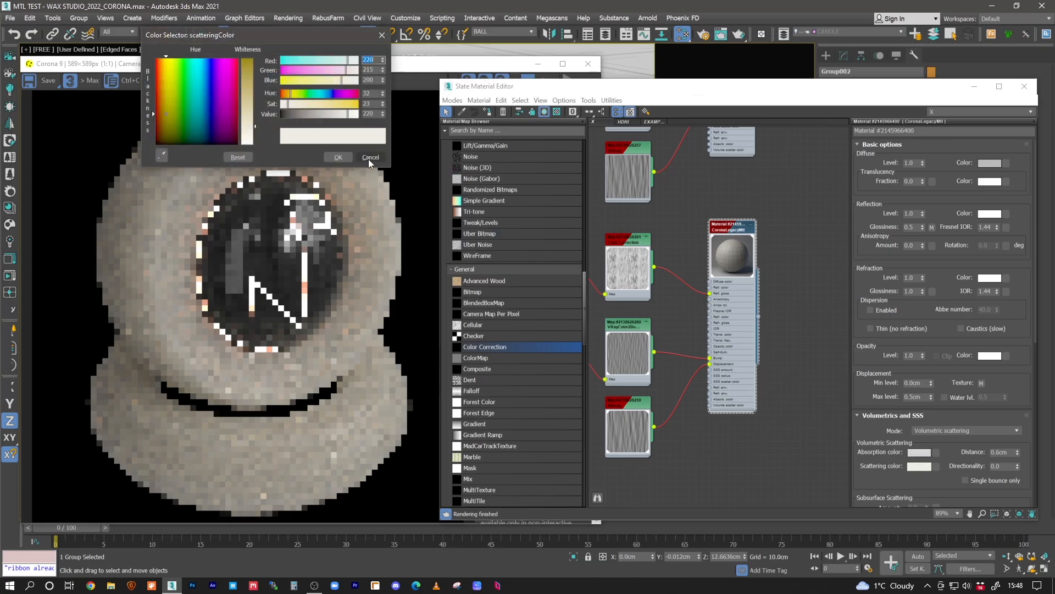
{"action": "left_click", "coordinate": [331, 157]}
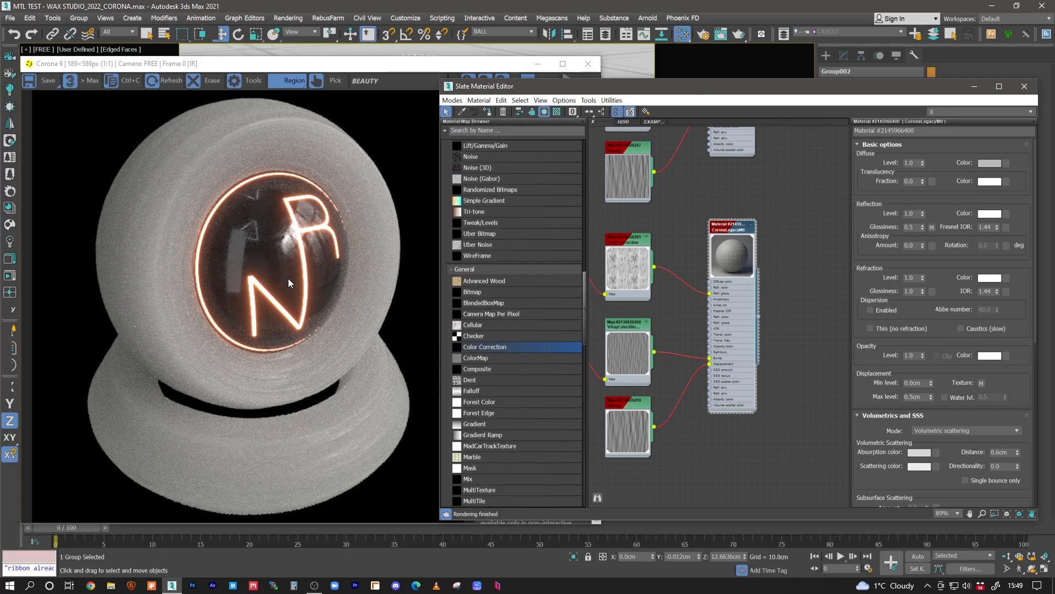
- Stop the interactive render and clear the material editor and render windows away from the viewport
{"action": "left_click", "coordinate": [308, 304]}
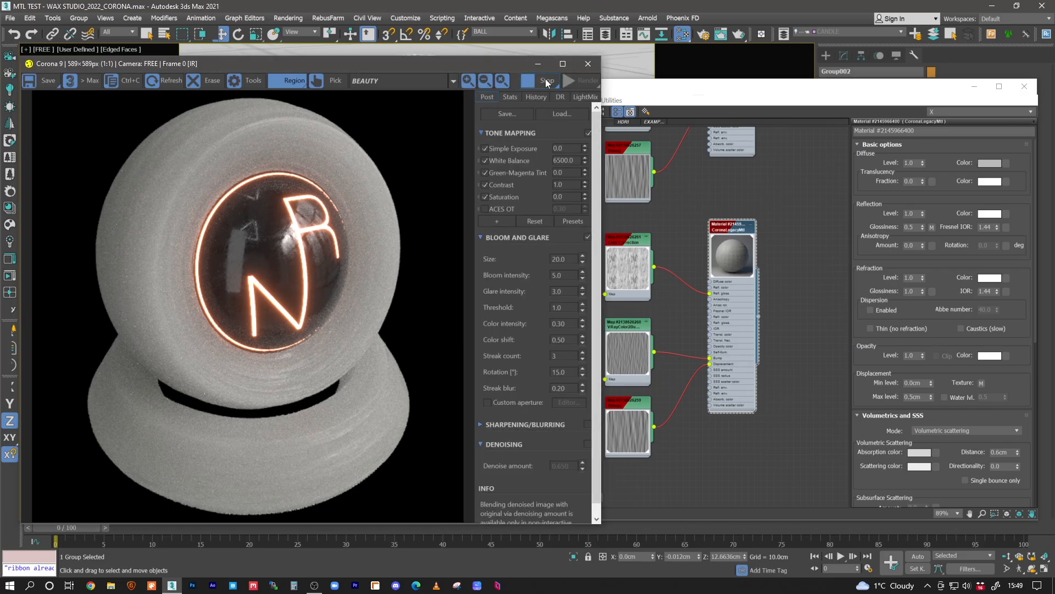
{"action": "left_click", "coordinate": [547, 81]}
{"action": "left_click", "coordinate": [670, 240]}
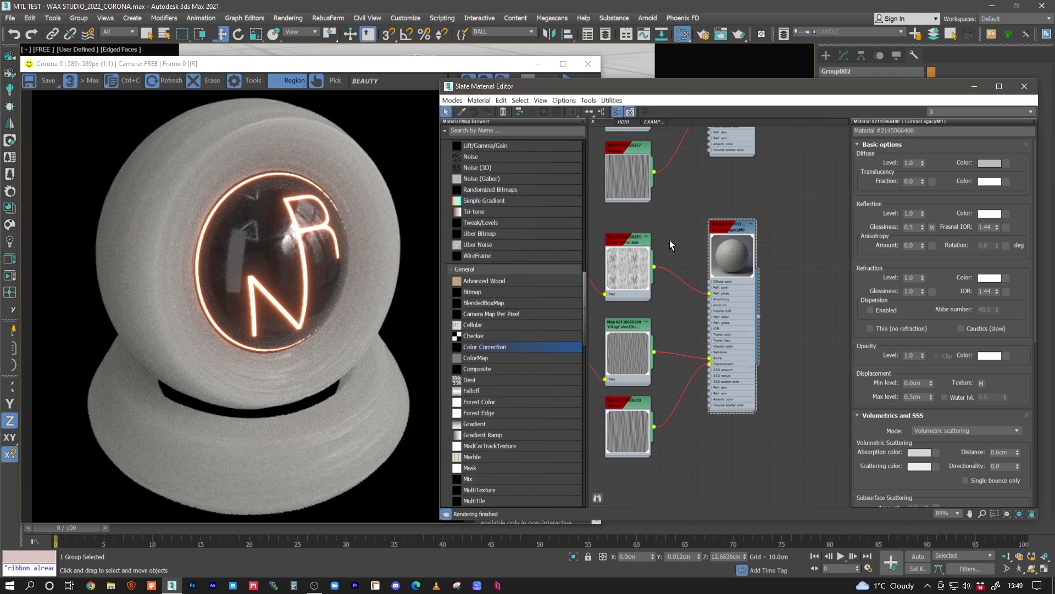
{"action": "scroll", "coordinate": [668, 237], "scroll_direction": "down", "scroll_amount": 4}
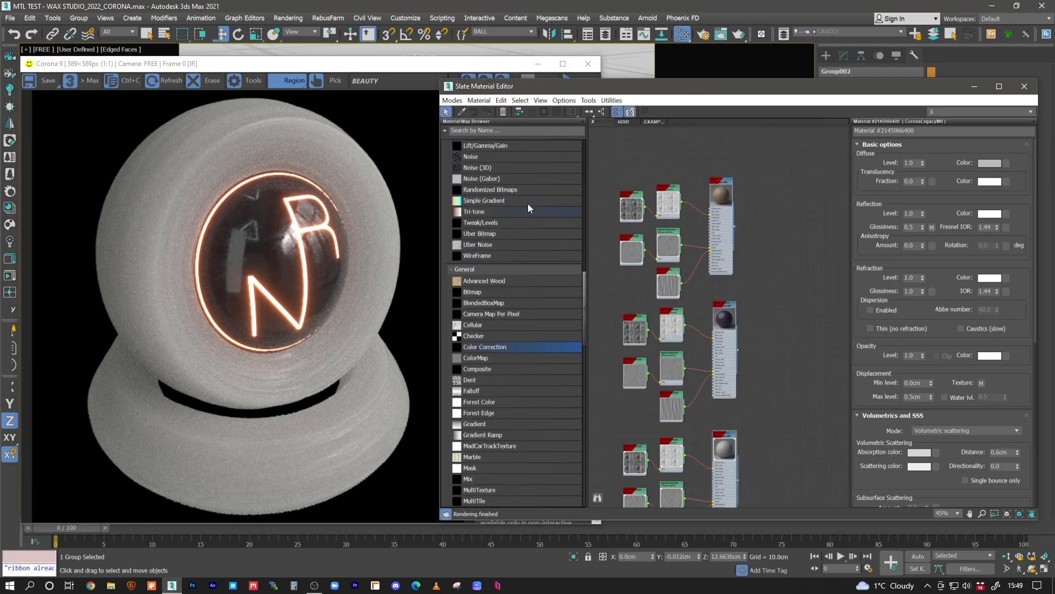
{"action": "left_click", "coordinate": [974, 86]}
{"action": "left_click", "coordinate": [534, 66]}
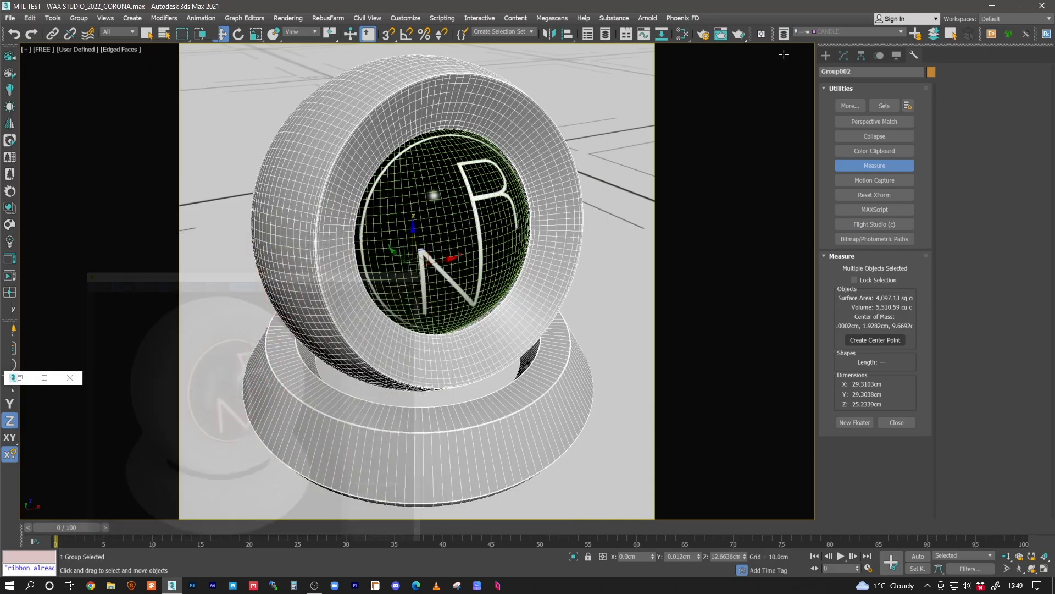
{"action": "left_click", "coordinate": [157, 378]}
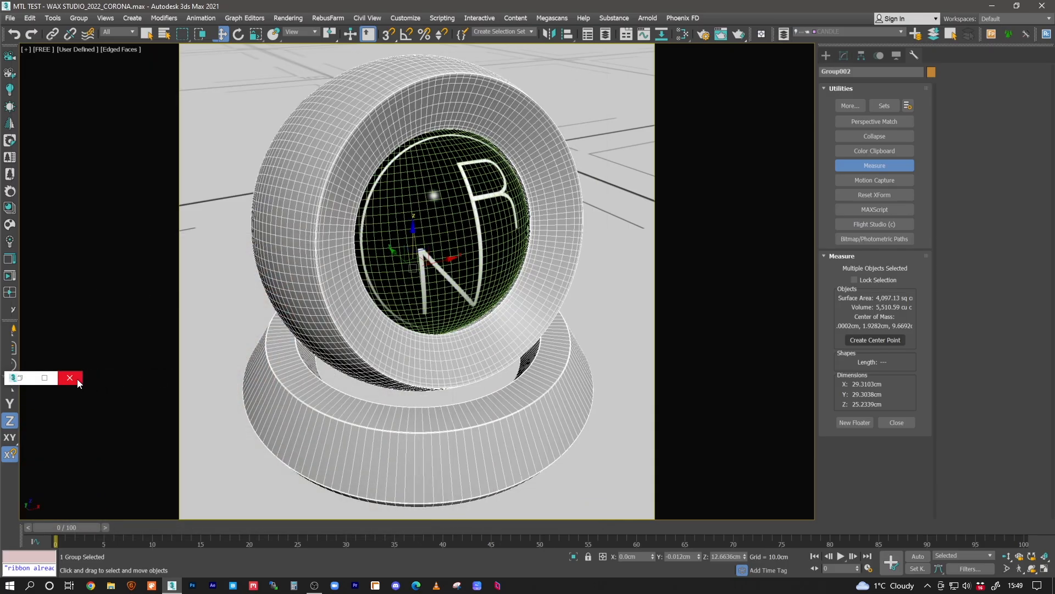
{"action": "left_click", "coordinate": [69, 378]}
- Hide the WAX ABLL layer and make the CANDLE layer visible
{"action": "left_click", "coordinate": [784, 36]}
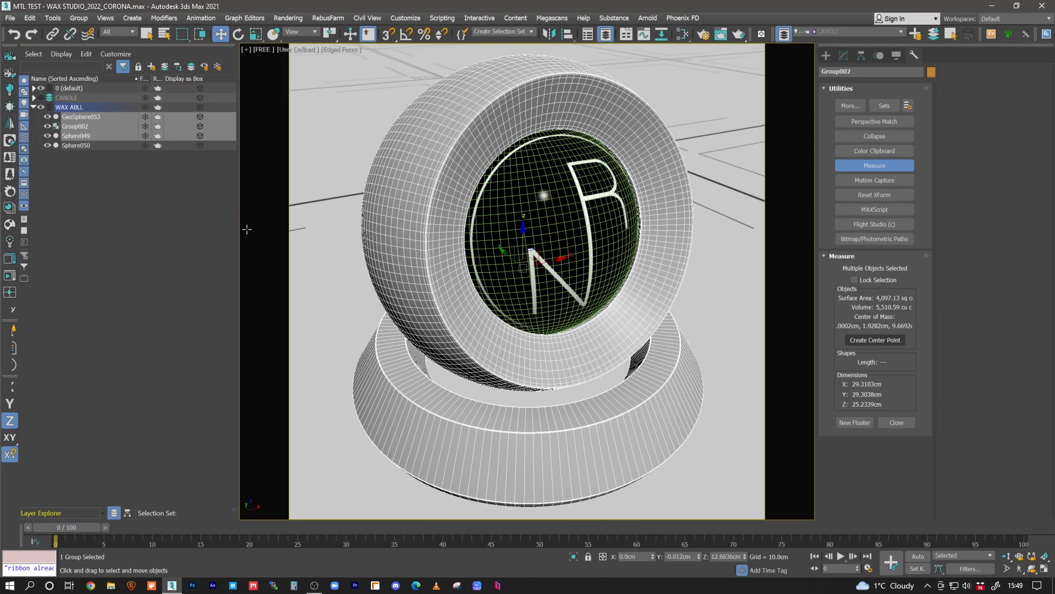
{"action": "left_click", "coordinate": [41, 107]}
{"action": "left_click", "coordinate": [41, 98]}
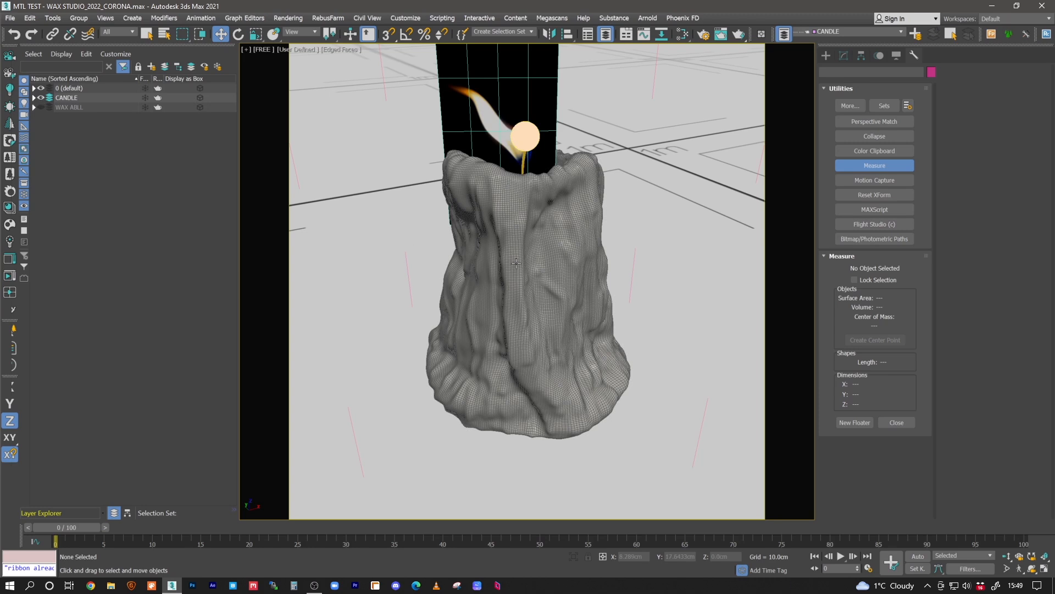
- Examine the candle wax mesh and its X, Y and Z dimensions from several angles in the Perspective view without safe frames
{"action": "left_click", "coordinate": [534, 263]}
{"action": "key", "text": "p"}
{"action": "scroll", "coordinate": [535, 264], "scroll_direction": "down", "scroll_amount": 3}
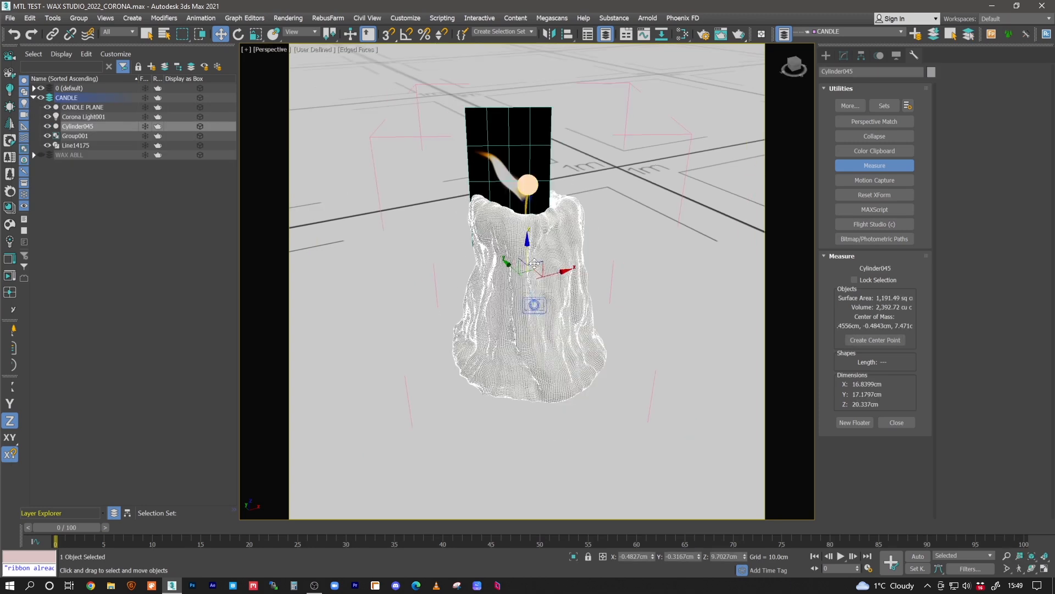
{"action": "key", "text": "shift+f"}
{"action": "middle_click_drag", "start_coordinate": [513, 286], "coordinate": [513, 297], "text": "alt"}
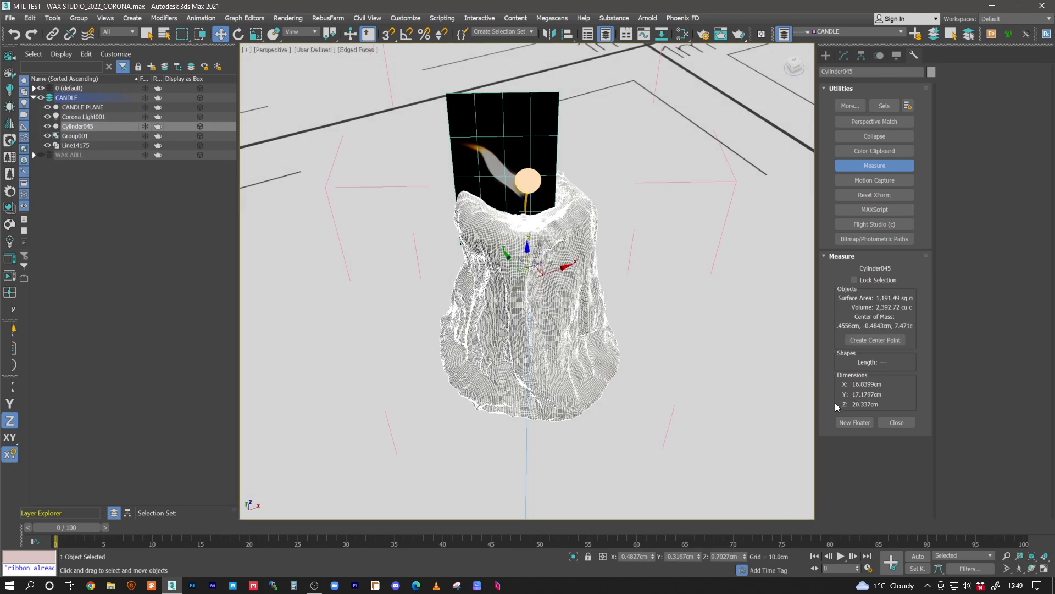
{"action": "middle_click_drag", "start_coordinate": [539, 288], "coordinate": [534, 257], "text": "alt"}
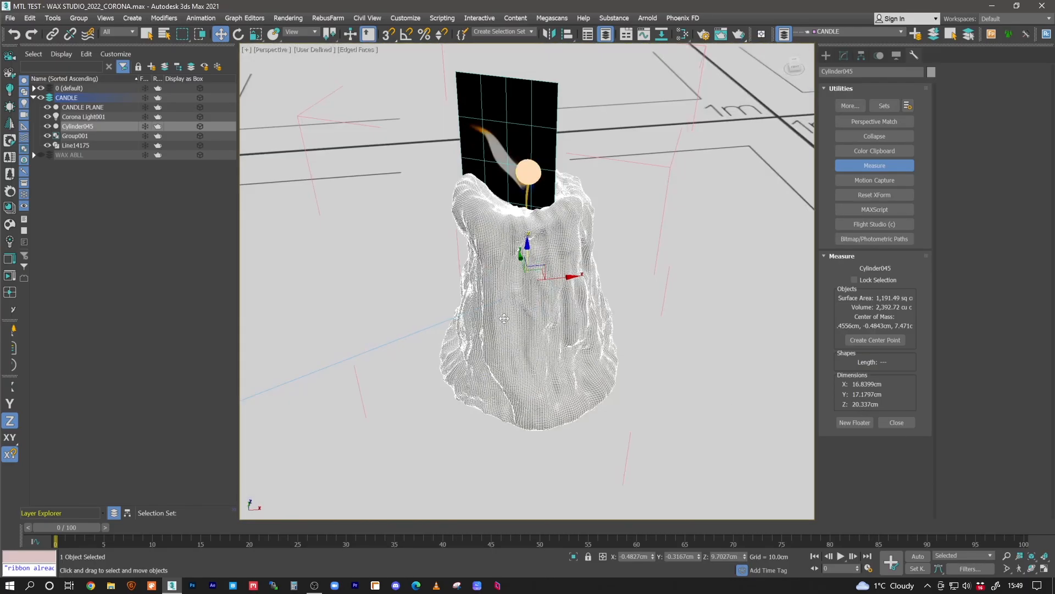
{"action": "middle_click_drag", "start_coordinate": [601, 308], "coordinate": [589, 292], "text": "alt"}
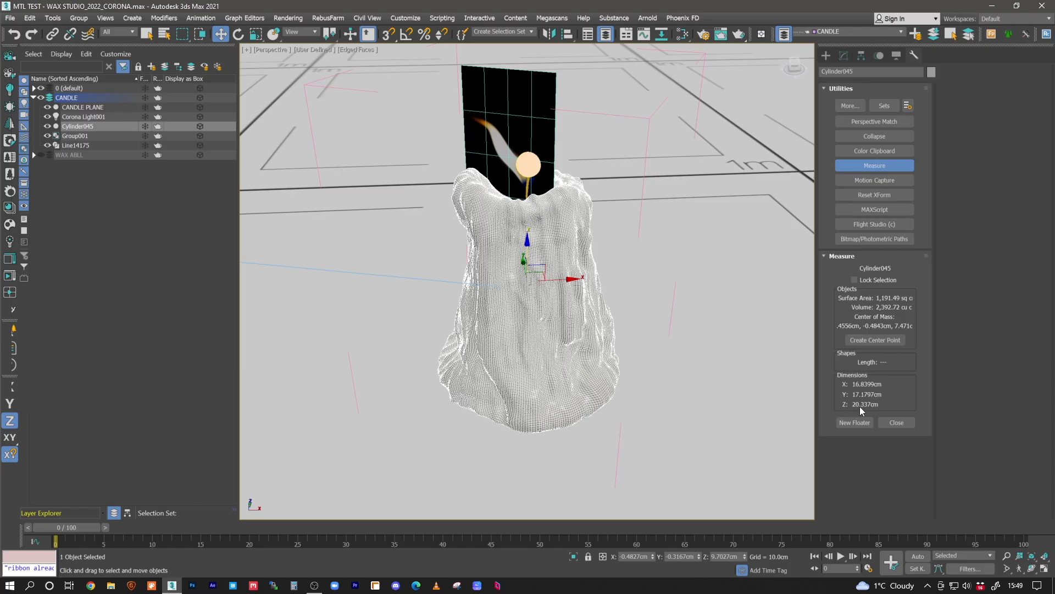
{"action": "middle_click_drag", "start_coordinate": [563, 257], "coordinate": [534, 240], "text": "alt"}
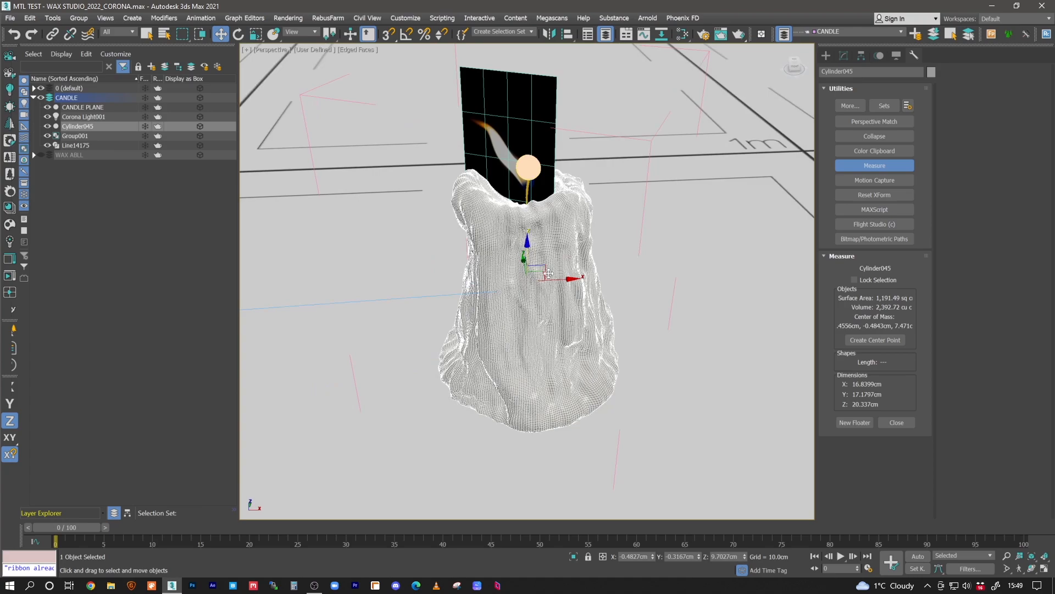
{"action": "mouse_move", "coordinate": [558, 297]}
{"action": "middle_mouse_down", "text": "alt"}
{"action": "mouse_move", "coordinate": [552, 285]}
{"action": "mouse_move", "coordinate": [555, 308]}
{"action": "middle_mouse_up", "text": "alt"}
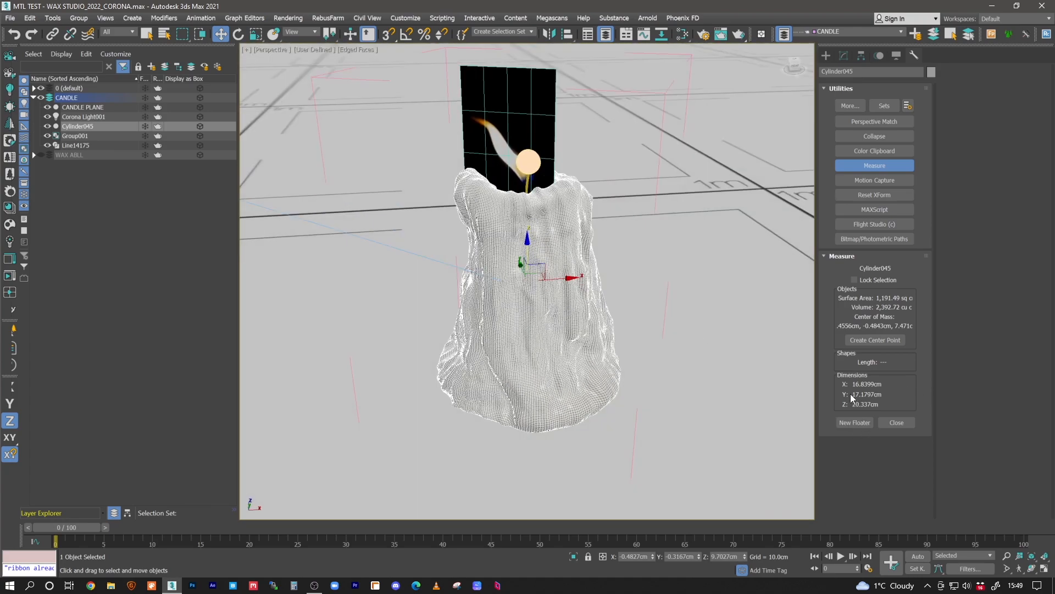
{"action": "mouse_move", "coordinate": [537, 265]}
{"action": "middle_mouse_down", "text": "alt"}
{"action": "mouse_move", "coordinate": [561, 266]}
{"action": "mouse_move", "coordinate": [528, 254]}
{"action": "mouse_move", "coordinate": [537, 277]}
{"action": "middle_mouse_up", "text": "alt"}
- Inspect the flame plane in isolation, restore the scene, and isolate the Corona sphere light at the wick
{"action": "left_click", "coordinate": [506, 148]}
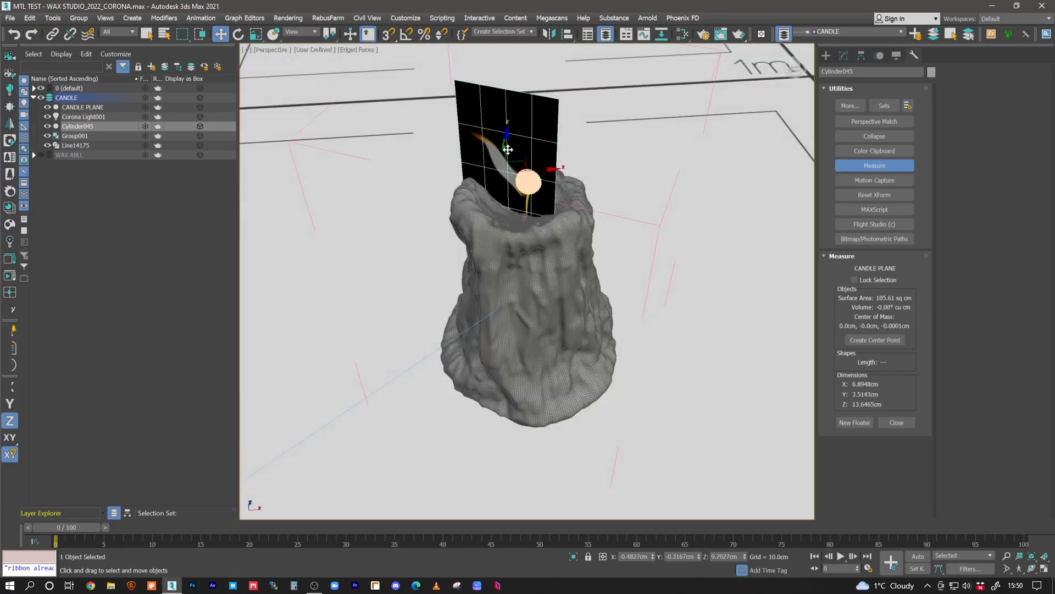
{"action": "key", "text": "alt+q"}
{"action": "middle_click_drag", "start_coordinate": [530, 183], "coordinate": [552, 225], "text": "alt"}
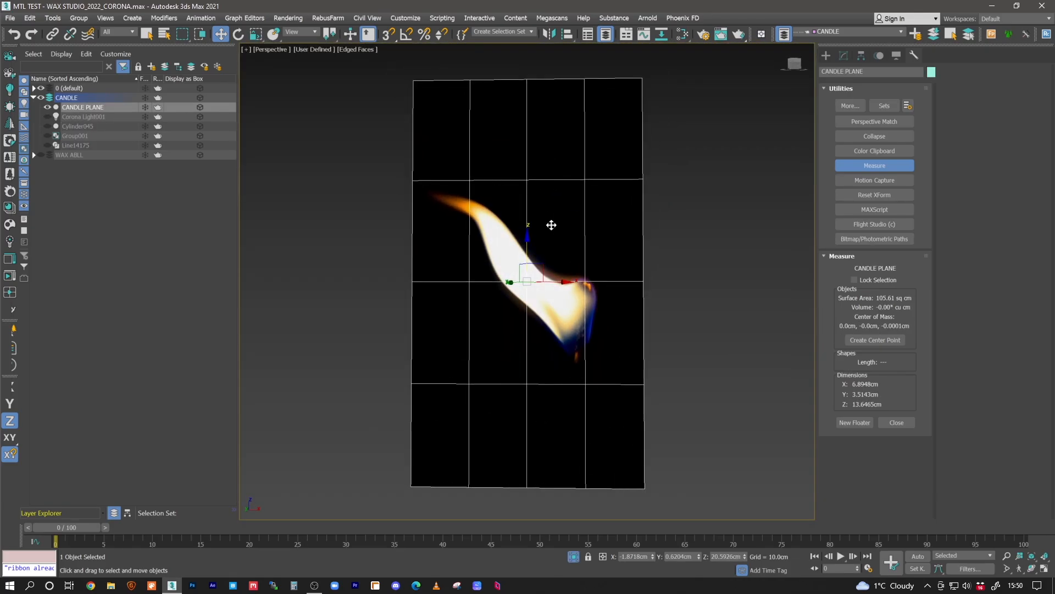
{"action": "key", "text": "alt+q"}
{"action": "left_click", "coordinate": [540, 195]}
{"action": "key", "text": "alt+q"}
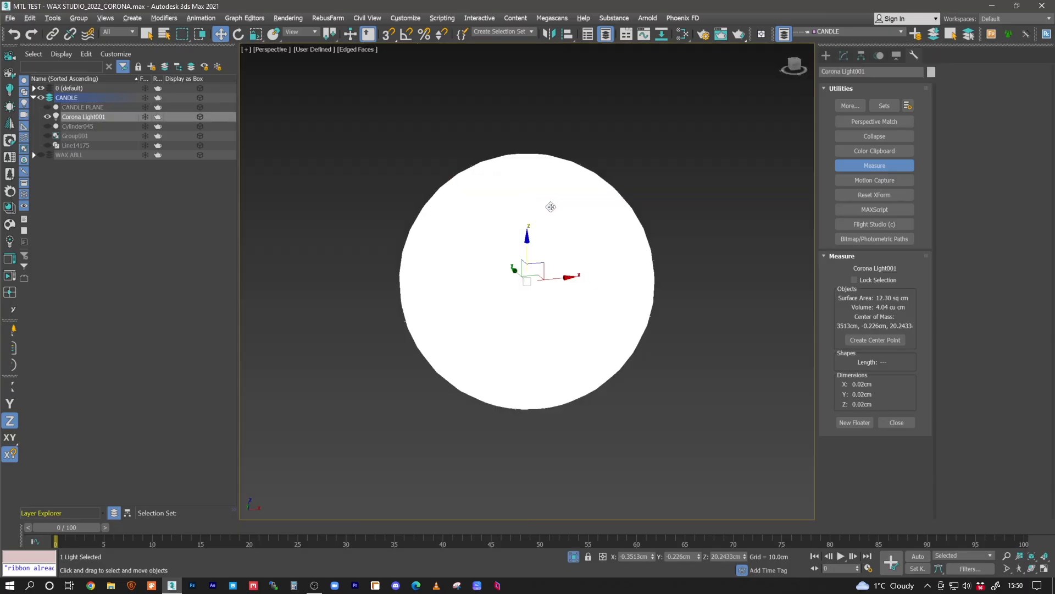
- Turn off the wick sphere light's visibility in reflections and refractions, its caustics generation and its occlusion of other lights
{"action": "left_click", "coordinate": [842, 56]}
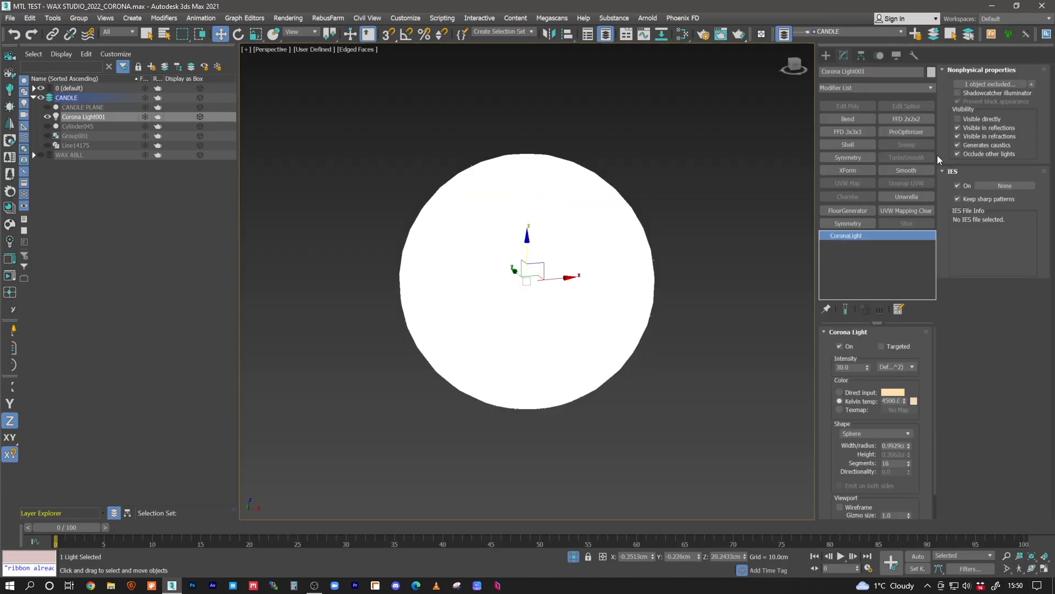
{"action": "left_click", "coordinate": [985, 129]}
{"action": "left_click", "coordinate": [981, 136]}
{"action": "left_click", "coordinate": [977, 145]}
{"action": "left_click", "coordinate": [974, 154]}
{"action": "middle_click_drag", "start_coordinate": [654, 150], "coordinate": [655, 183], "text": "alt"}
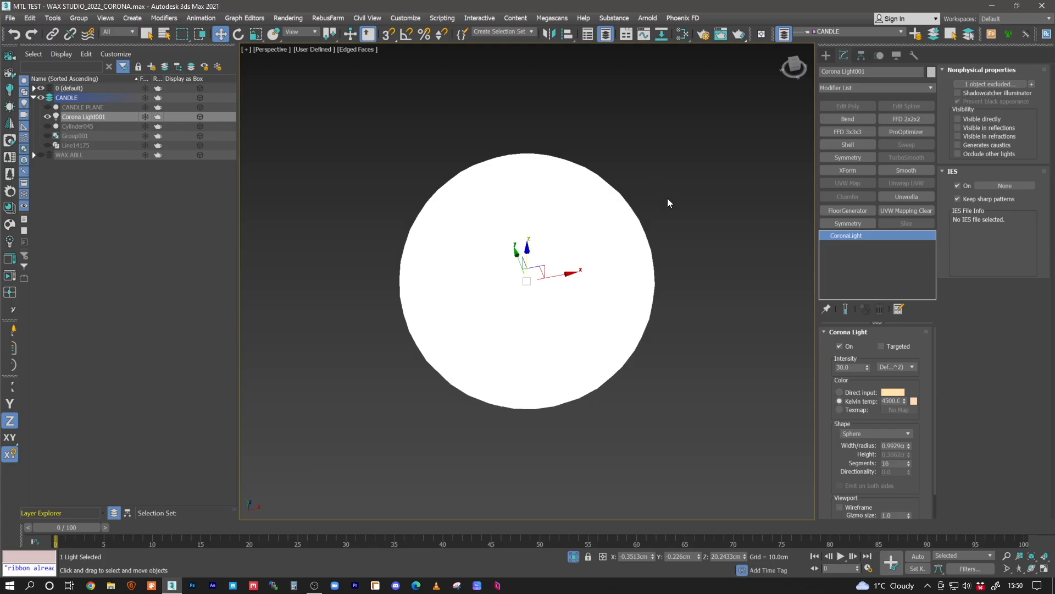
{"action": "middle_click_drag", "start_coordinate": [572, 231], "coordinate": [588, 240]}
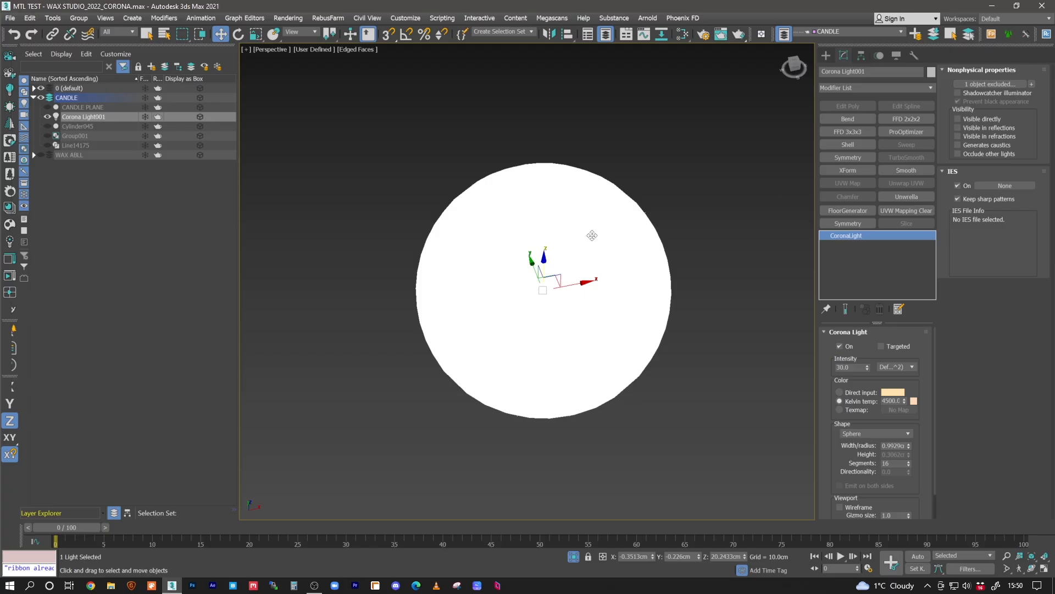
- Restore the full scene and examine the flame plane, sphere light and candle top together from several angles
{"action": "key", "text": "alt+q"}
{"action": "middle_click_drag", "start_coordinate": [551, 238], "coordinate": [527, 181], "text": "alt"}
{"action": "left_click", "coordinate": [487, 174]}
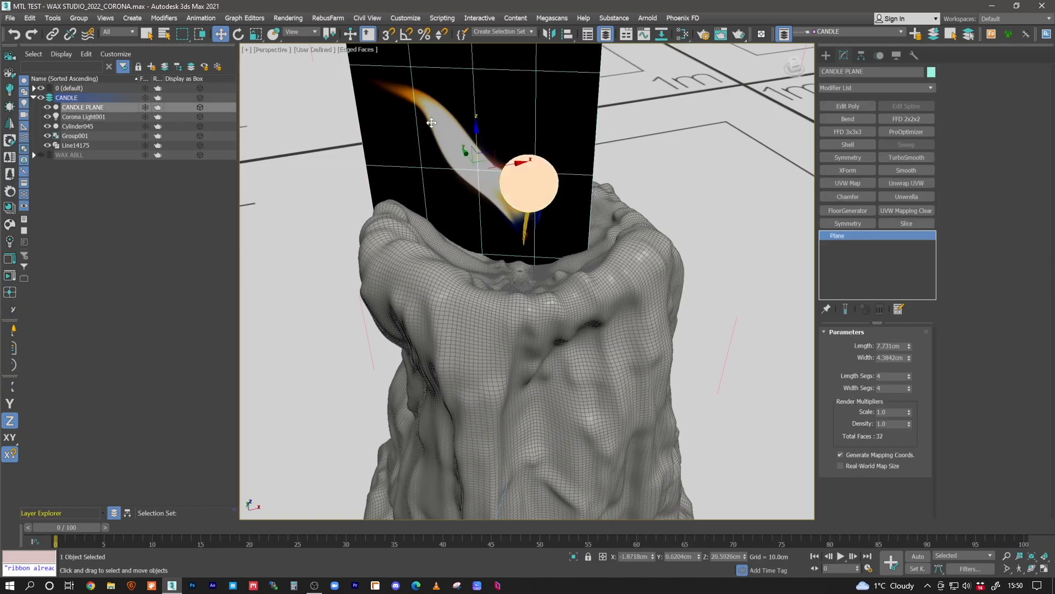
{"action": "middle_click_drag", "start_coordinate": [435, 126], "coordinate": [441, 149]}
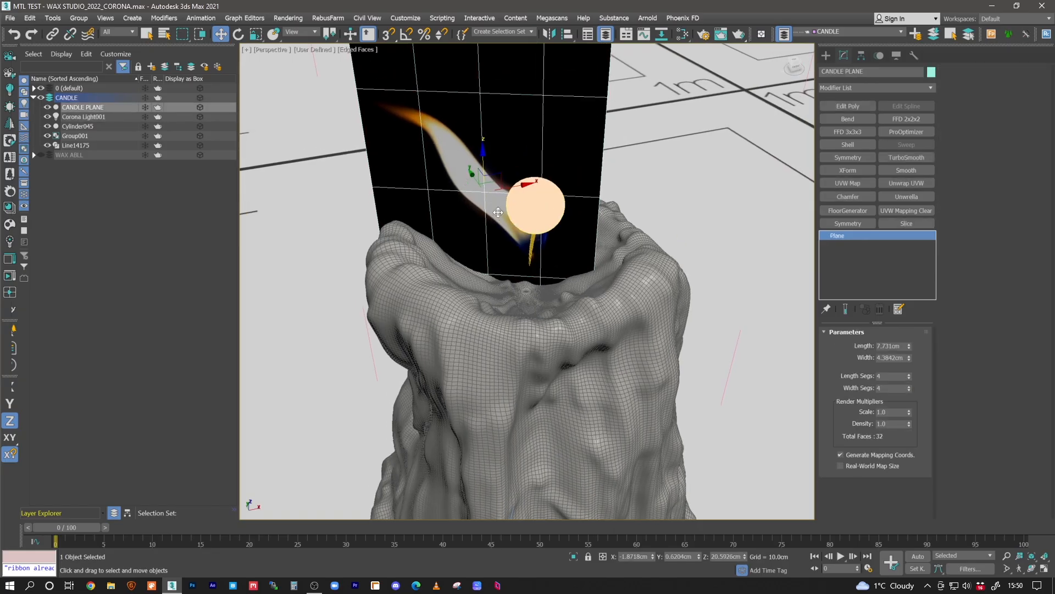
{"action": "middle_click_drag", "start_coordinate": [557, 267], "coordinate": [524, 261]}
{"action": "middle_click_drag", "start_coordinate": [501, 222], "coordinate": [534, 260]}
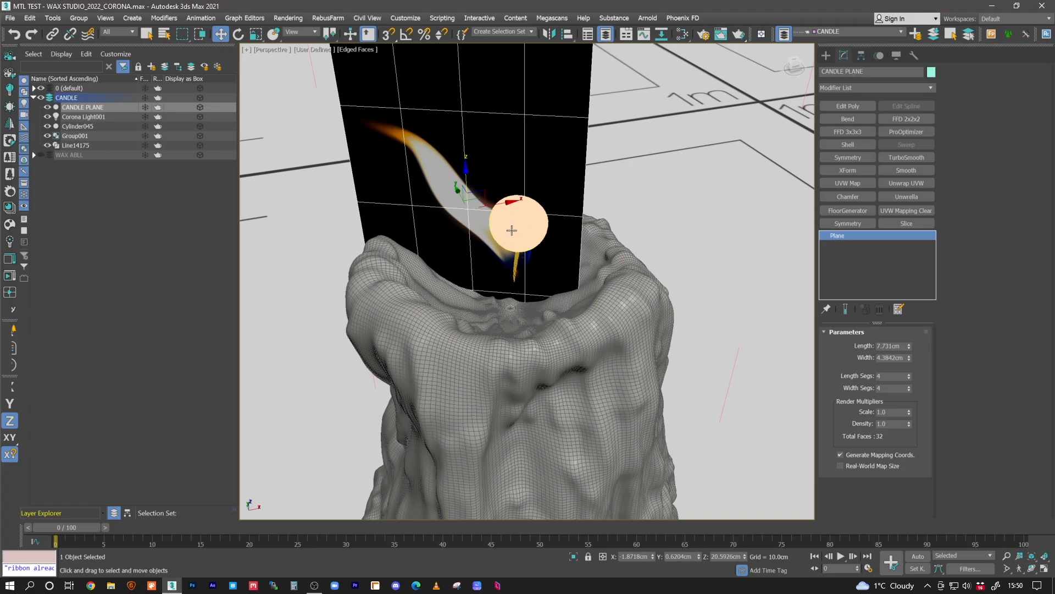
{"action": "middle_click_drag", "start_coordinate": [517, 225], "coordinate": [523, 202], "text": "alt"}
{"action": "mouse_move", "coordinate": [537, 266]}
{"action": "middle_mouse_down", "text": "alt"}
{"action": "mouse_move", "coordinate": [514, 212]}
{"action": "mouse_move", "coordinate": [520, 258]}
{"action": "mouse_move", "coordinate": [529, 249]}
{"action": "middle_mouse_up", "text": "alt"}
- Show the FREE camera view with safe frames and run an interactive render with the candle wax mesh selected
{"action": "key", "text": "c"}
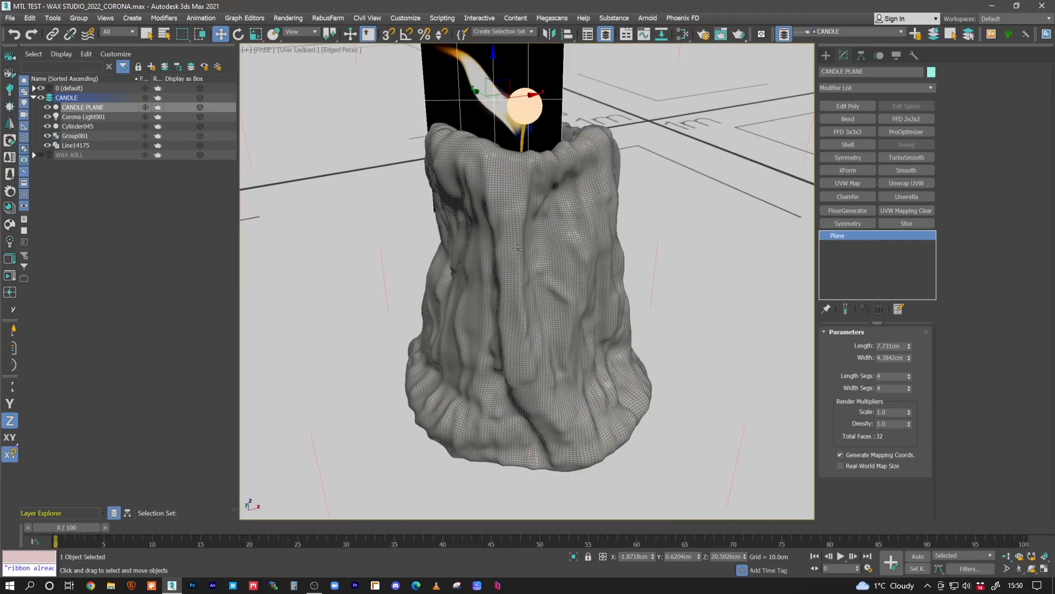
{"action": "key", "text": "shift+f"}
{"action": "left_click", "coordinate": [519, 254]}
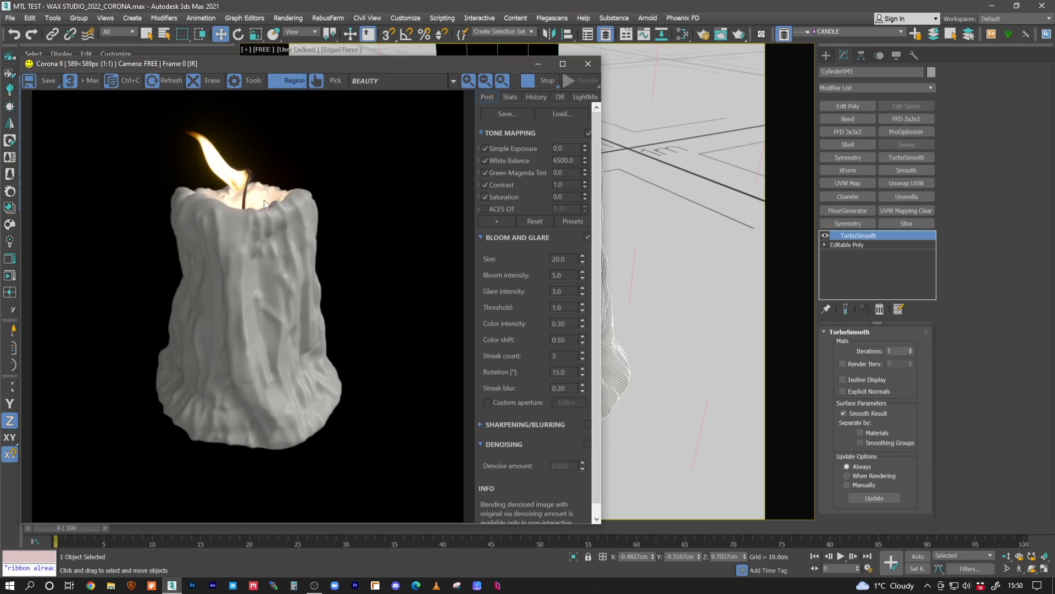
- Open the Slate Material Editor and load the flame plane's material into the node view
{"action": "left_click", "coordinate": [661, 35]}
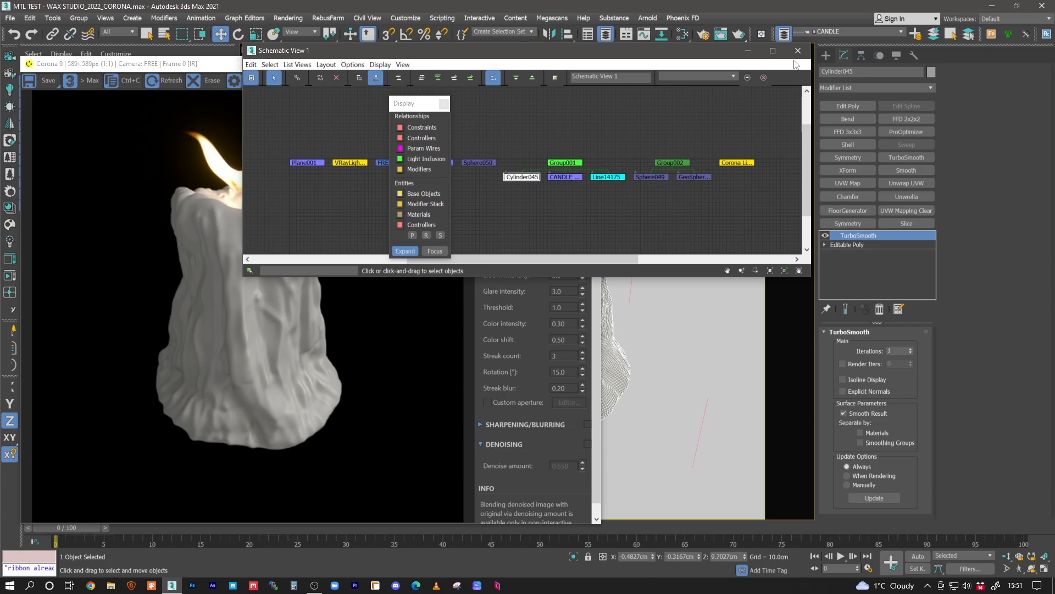
{"action": "left_click", "coordinate": [798, 50]}
{"action": "left_click", "coordinate": [683, 35]}
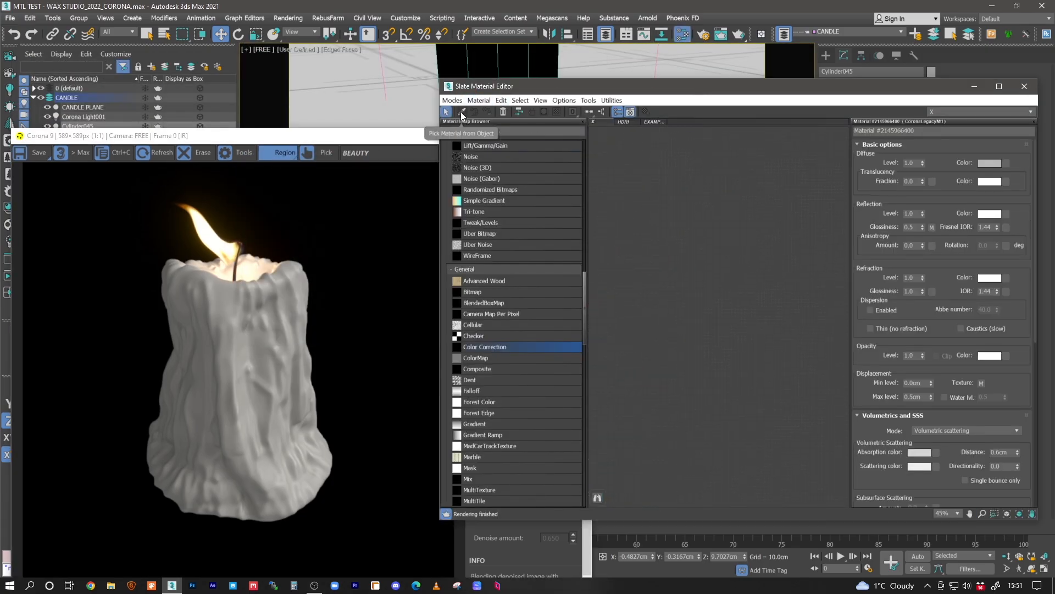
{"action": "left_click", "coordinate": [460, 115]}
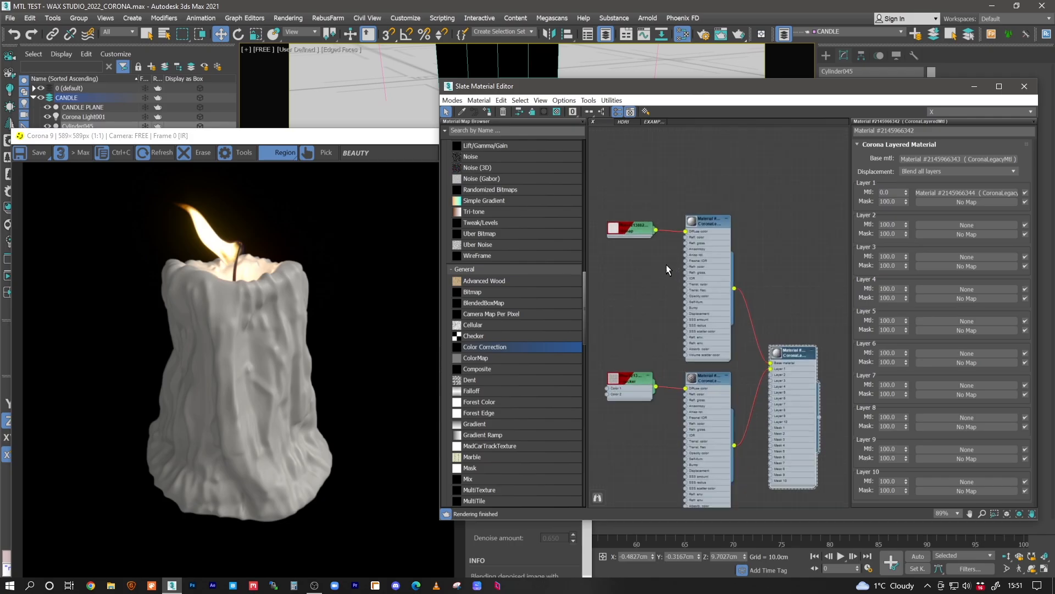
{"action": "left_click", "coordinate": [523, 64]}
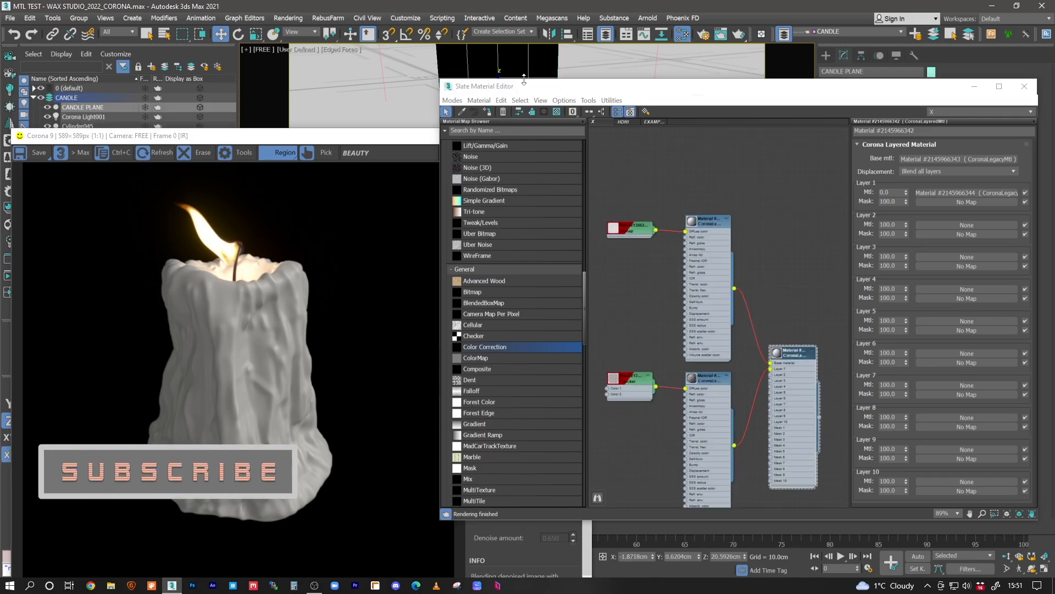
{"action": "left_click", "coordinate": [479, 101]}
{"action": "left_click", "coordinate": [495, 124]}
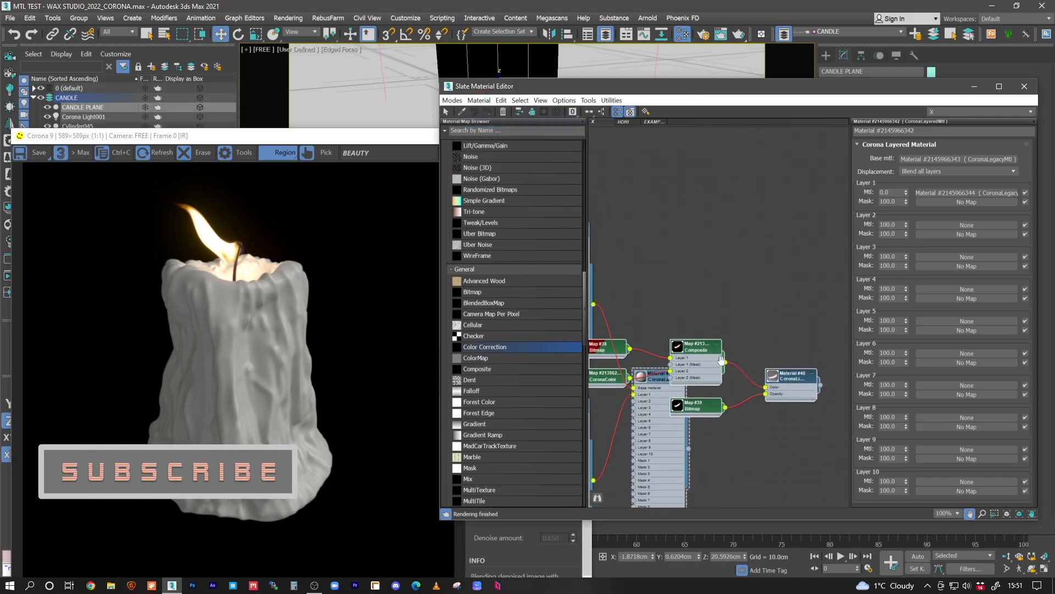
- Examine the flame material's color bitmap and its thecandle2_A.jpg opacity bitmap with enlarged node previews
{"action": "middle_click_drag", "start_coordinate": [721, 360], "coordinate": [687, 415]}
{"action": "left_click_drag", "start_coordinate": [761, 430], "coordinate": [820, 222]}
{"action": "scroll", "coordinate": [639, 194], "scroll_direction": "up", "scroll_amount": 1}
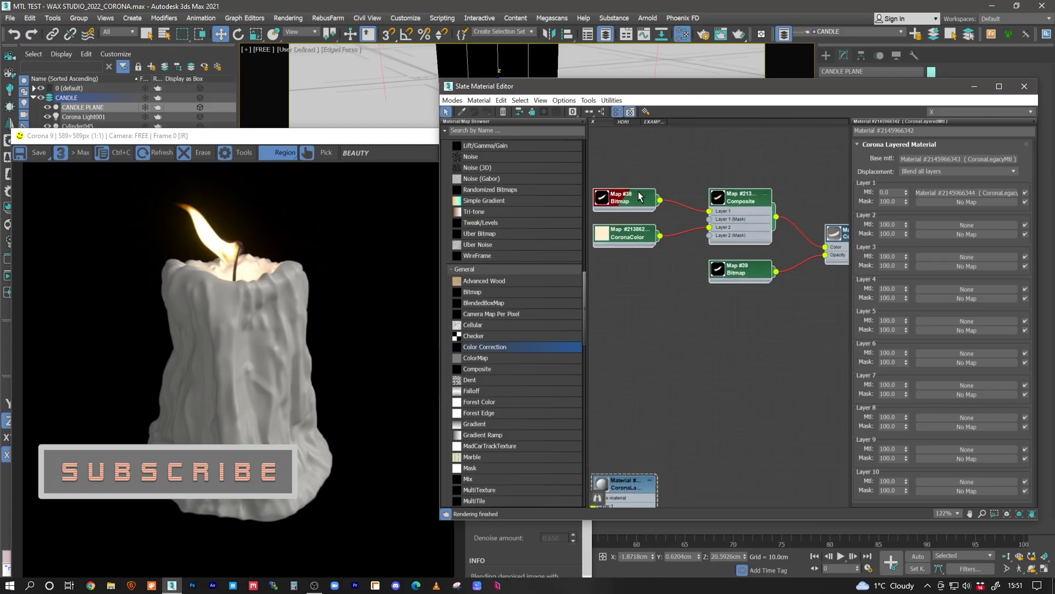
{"action": "double_click", "coordinate": [641, 197]}
{"action": "scroll", "coordinate": [641, 197], "scroll_direction": "up", "scroll_amount": 2}
{"action": "mouse_move", "coordinate": [661, 210]}
{"action": "middle_mouse_down"}
{"action": "mouse_move", "coordinate": [666, 144]}
{"action": "mouse_move", "coordinate": [668, 211]}
{"action": "middle_mouse_up"}
{"action": "left_click_drag", "start_coordinate": [660, 252], "coordinate": [663, 359]}
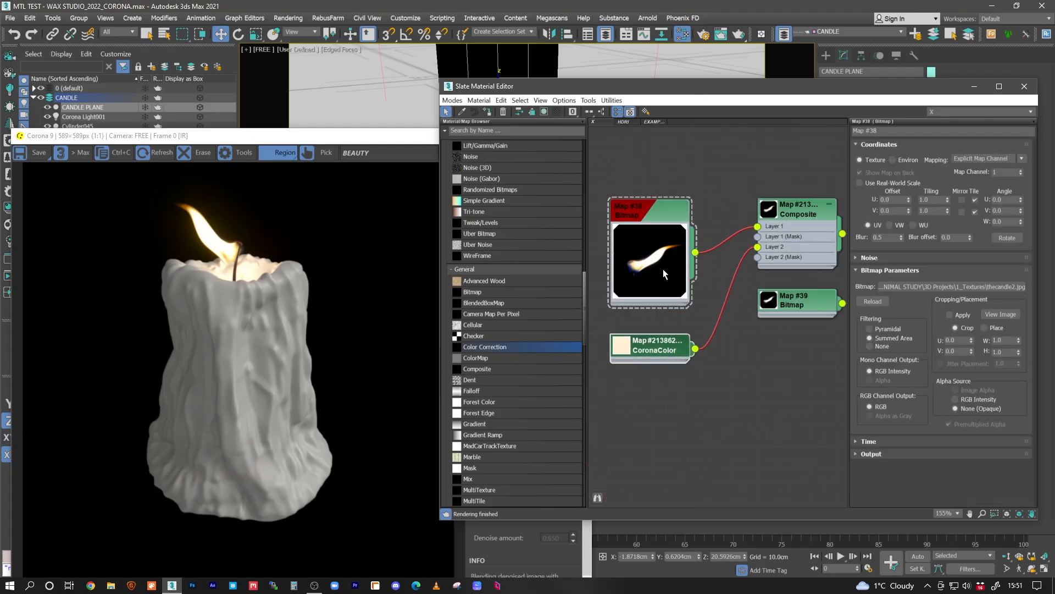
{"action": "double_click", "coordinate": [775, 304]}
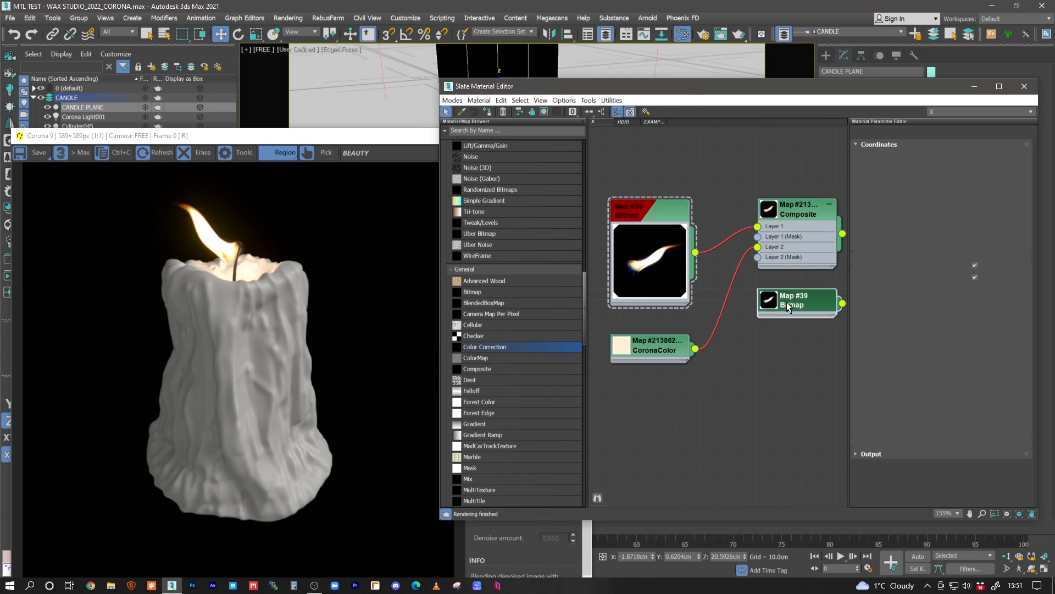
{"action": "left_click_drag", "start_coordinate": [799, 305], "coordinate": [788, 350]}
{"action": "middle_click_drag", "start_coordinate": [795, 343], "coordinate": [687, 330]}
{"action": "middle_click_drag", "start_coordinate": [766, 300], "coordinate": [697, 312]}
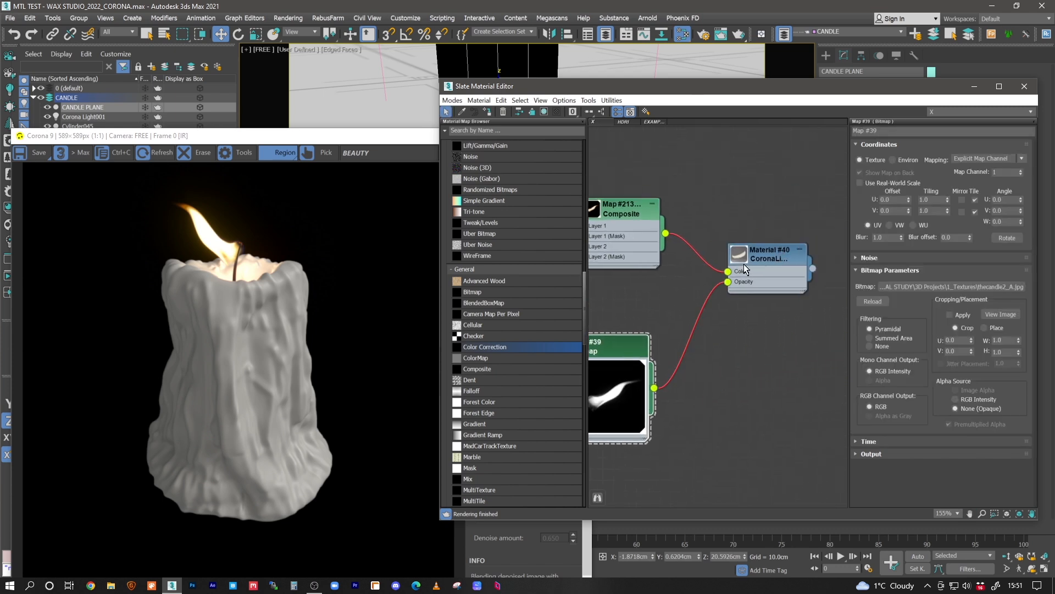
- Review the flame's Corona Light Material settings and disable its Emit light option
{"action": "double_click", "coordinate": [746, 265]}
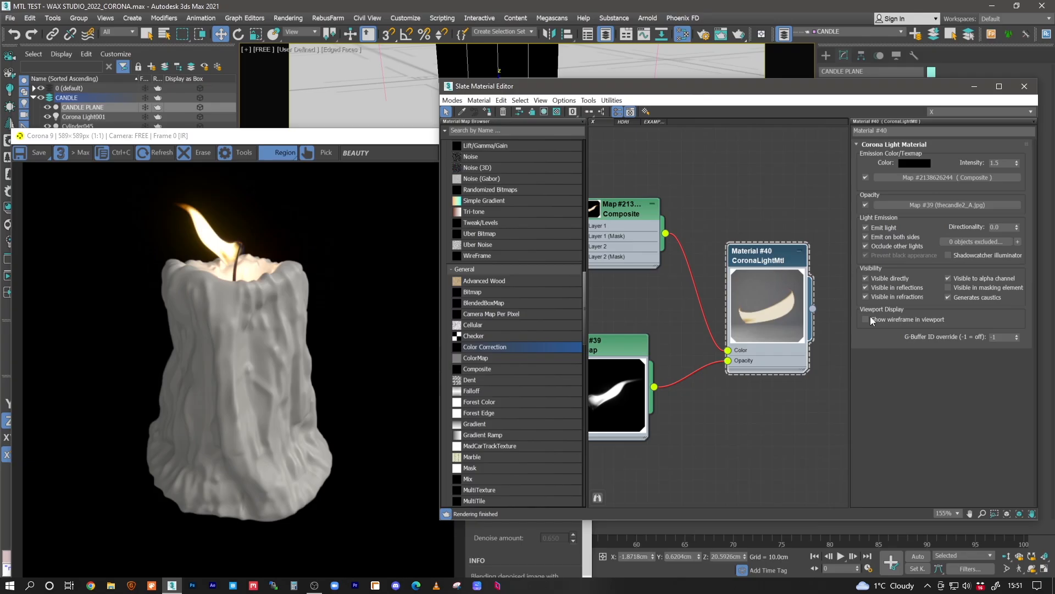
{"action": "left_click_drag", "start_coordinate": [1003, 163], "coordinate": [949, 158]}
{"action": "middle_click_drag", "start_coordinate": [621, 281], "coordinate": [727, 282]}
{"action": "scroll", "coordinate": [685, 277], "scroll_direction": "down", "scroll_amount": 1}
{"action": "scroll", "coordinate": [775, 287], "scroll_direction": "down", "scroll_amount": 2}
{"action": "middle_click_drag", "start_coordinate": [813, 291], "coordinate": [755, 289]}
{"action": "mouse_move", "coordinate": [883, 229]}
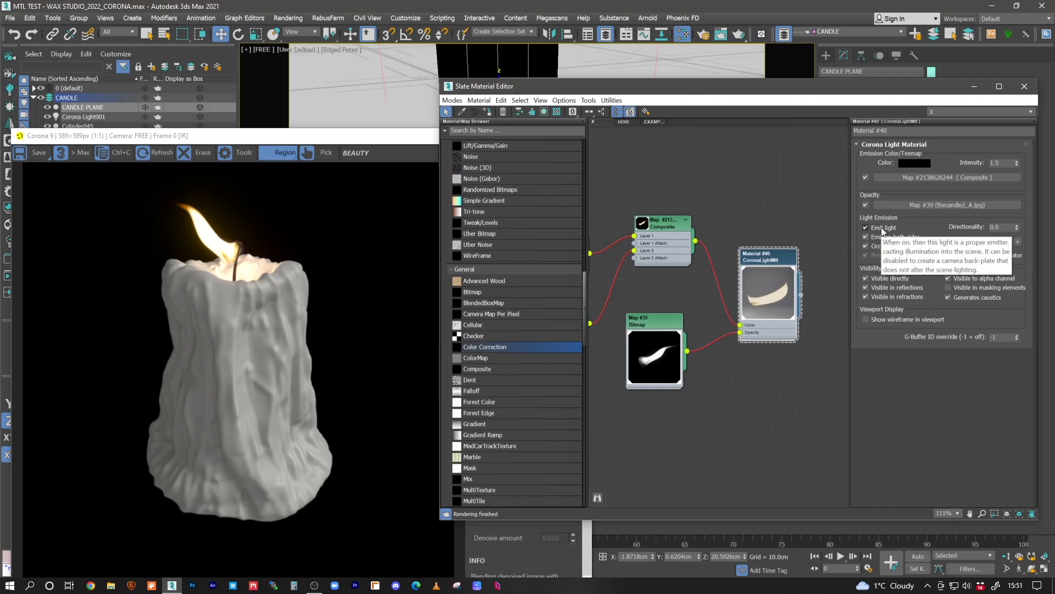
{"action": "left_click", "coordinate": [882, 227]}
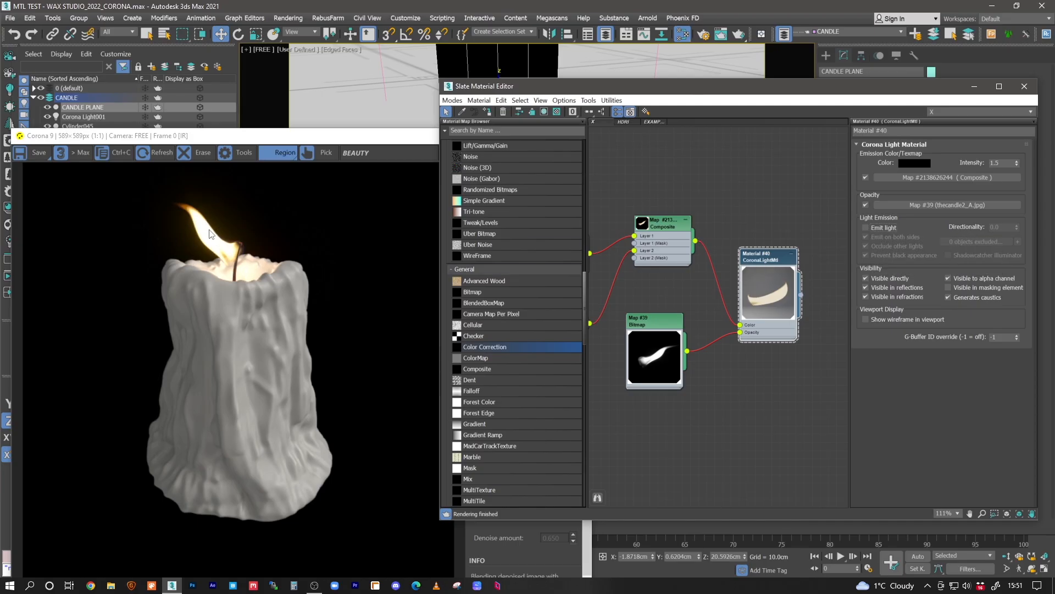
- Clear the material editor from view, select the sphere light at the wick and check which objects its illumination excludes
{"action": "left_click_drag", "start_coordinate": [660, 91], "coordinate": [644, 194]}
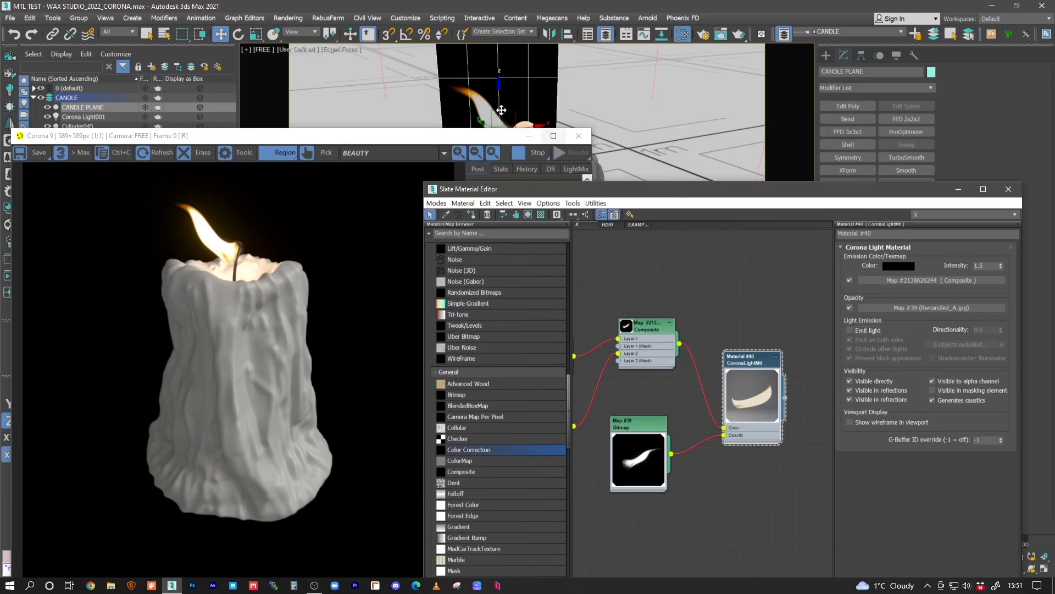
{"action": "left_click", "coordinate": [527, 124]}
{"action": "left_click", "coordinate": [955, 186]}
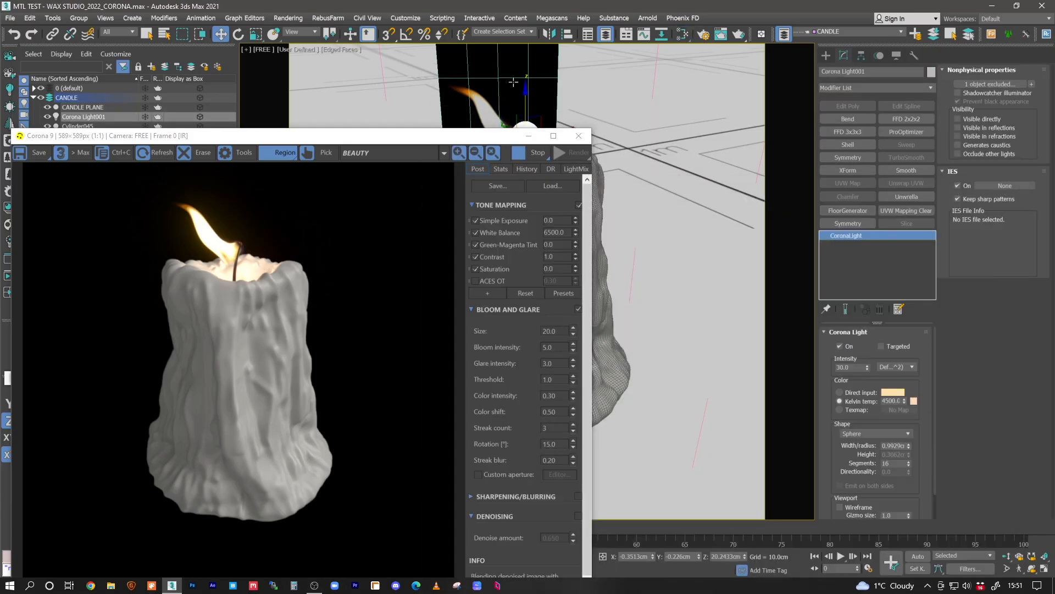
{"action": "left_click", "coordinate": [531, 89]}
{"action": "left_click", "coordinate": [526, 124]}
{"action": "left_click_drag", "start_coordinate": [483, 134], "coordinate": [487, 193]}
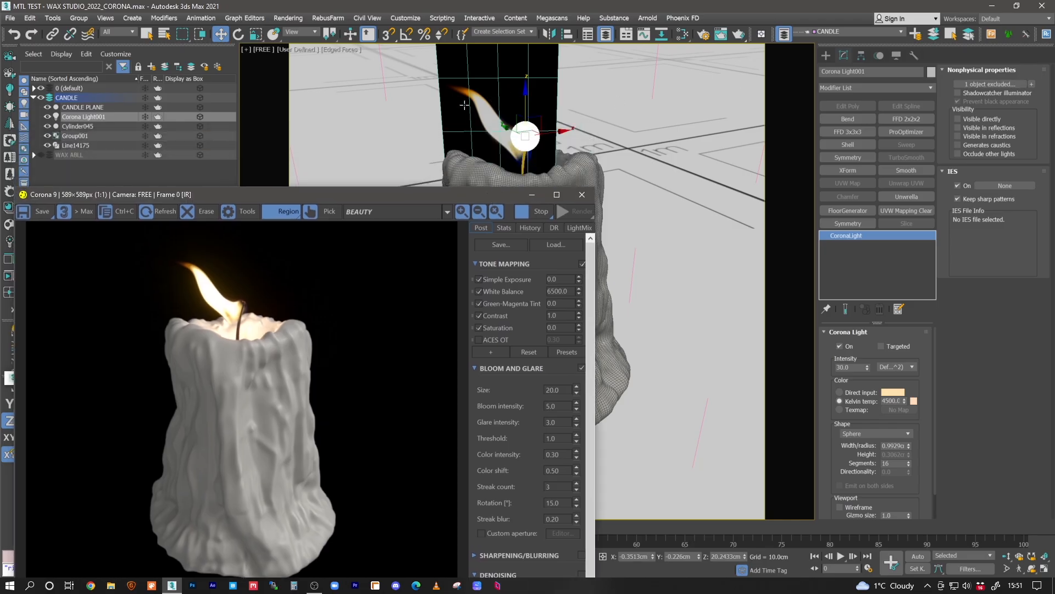
{"action": "left_click", "coordinate": [992, 83]}
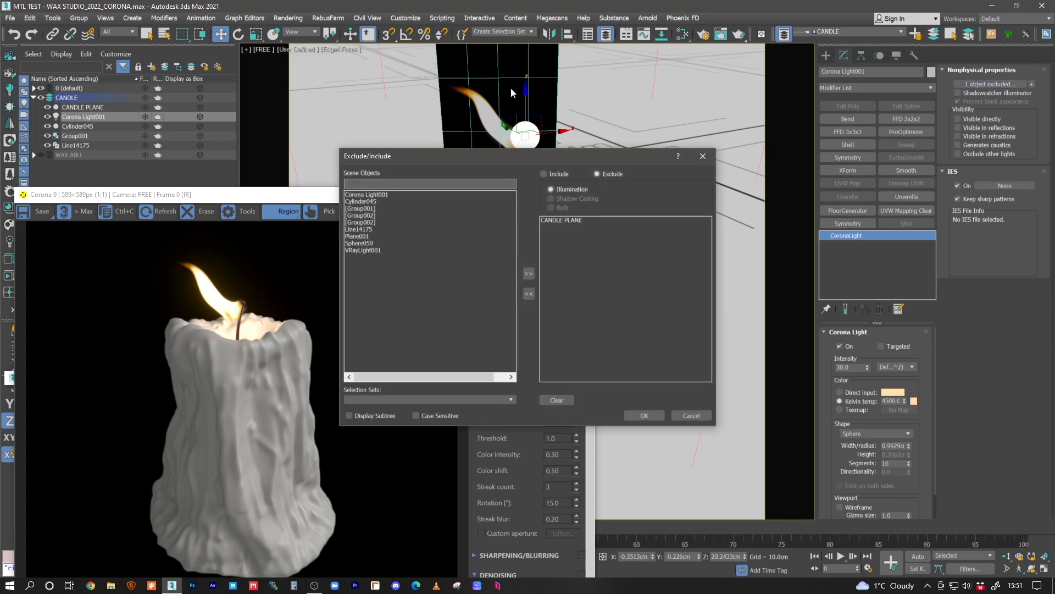
{"action": "left_click", "coordinate": [644, 415]}
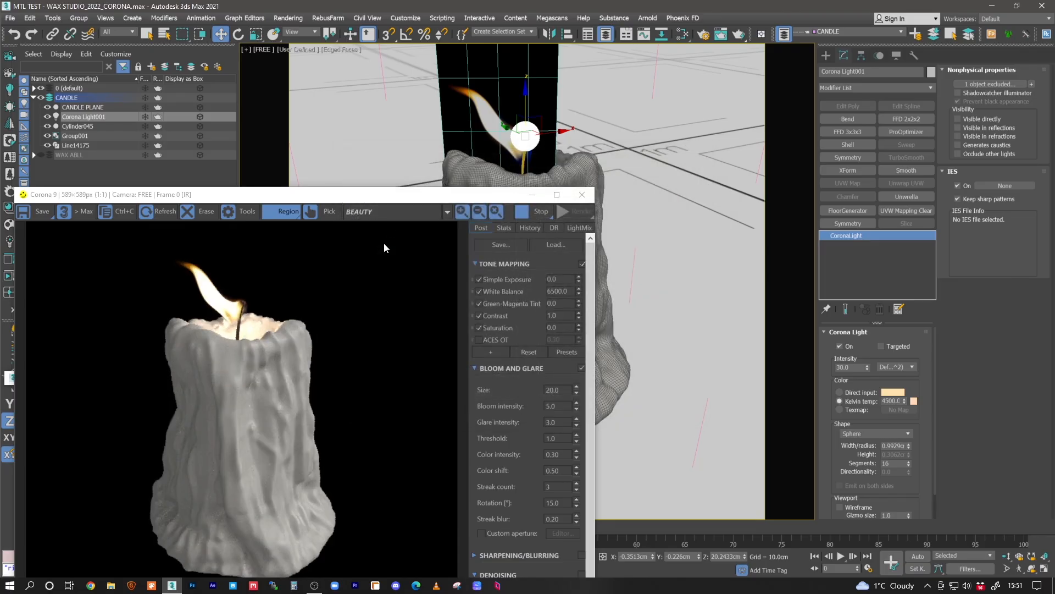
- Select the flame plane, inspect it against the sphere light in wireframe, and return to shaded display
{"action": "left_click_drag", "start_coordinate": [373, 204], "coordinate": [394, 214]}
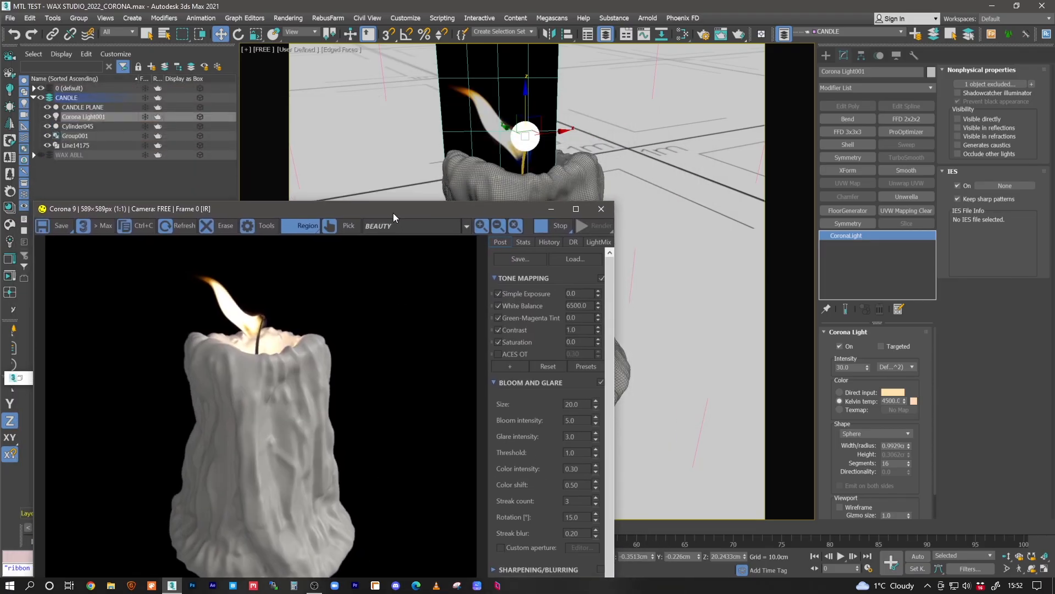
{"action": "left_click", "coordinate": [522, 165]}
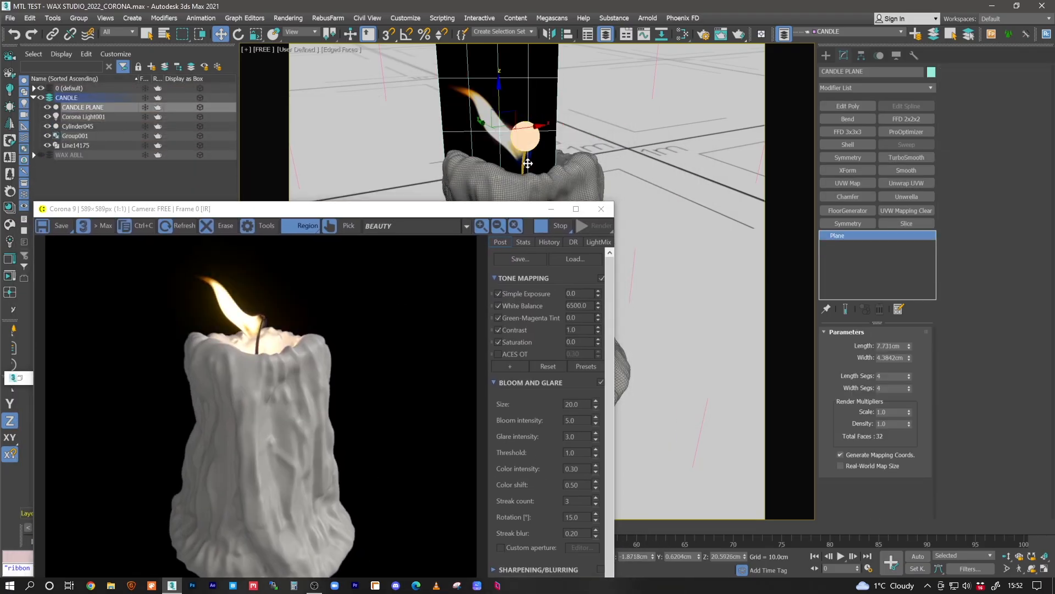
{"action": "key", "text": "F3"}
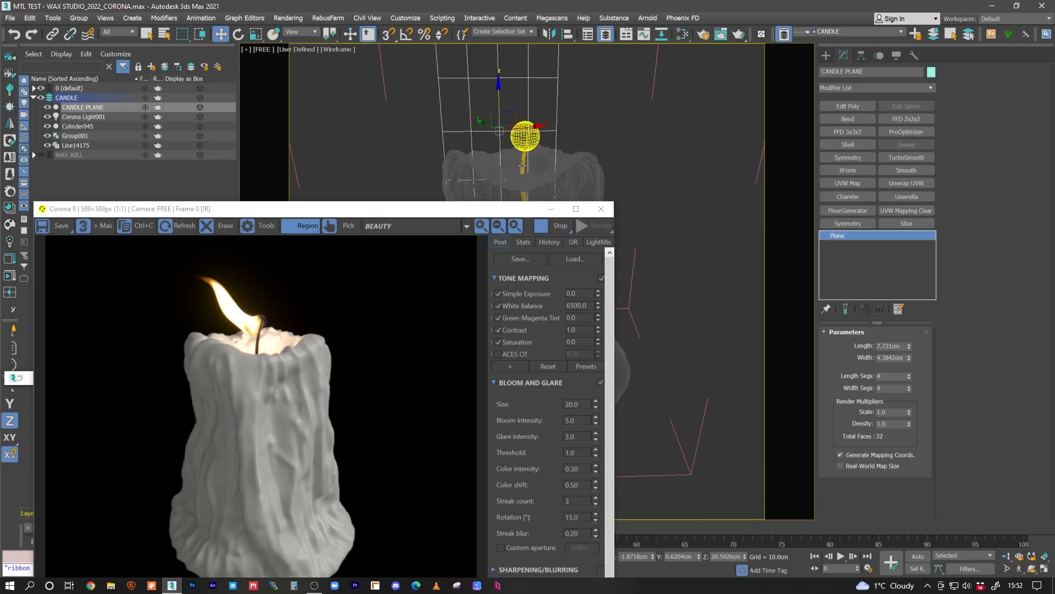
{"action": "key", "text": "F3"}
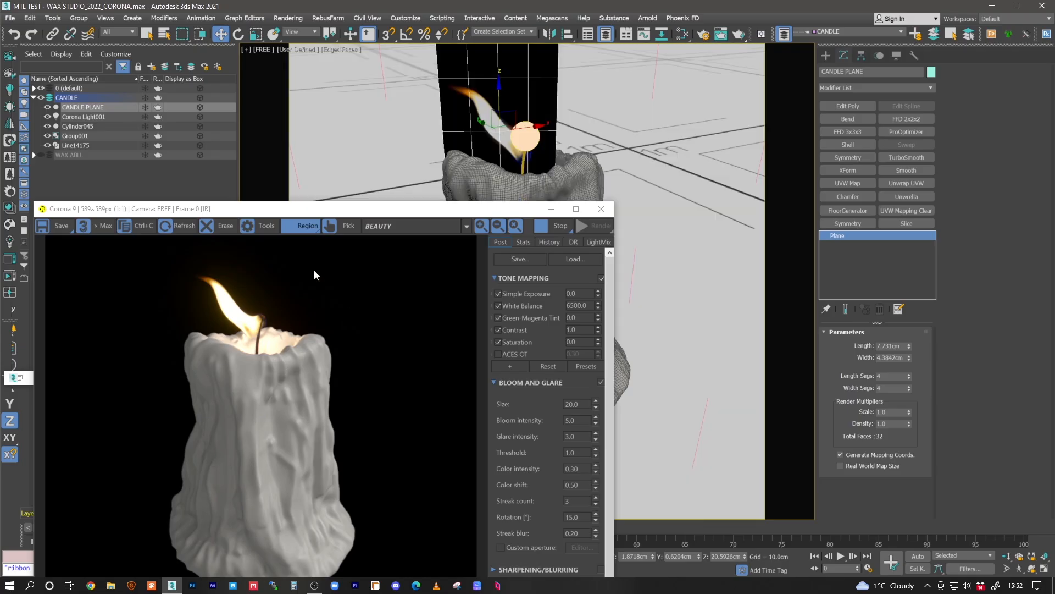
- Select the candle wax mesh and duplicate the tan wax material in the Slate Material Editor
{"action": "left_click_drag", "start_coordinate": [399, 217], "coordinate": [336, 91]}
{"action": "left_click", "coordinate": [561, 243]}
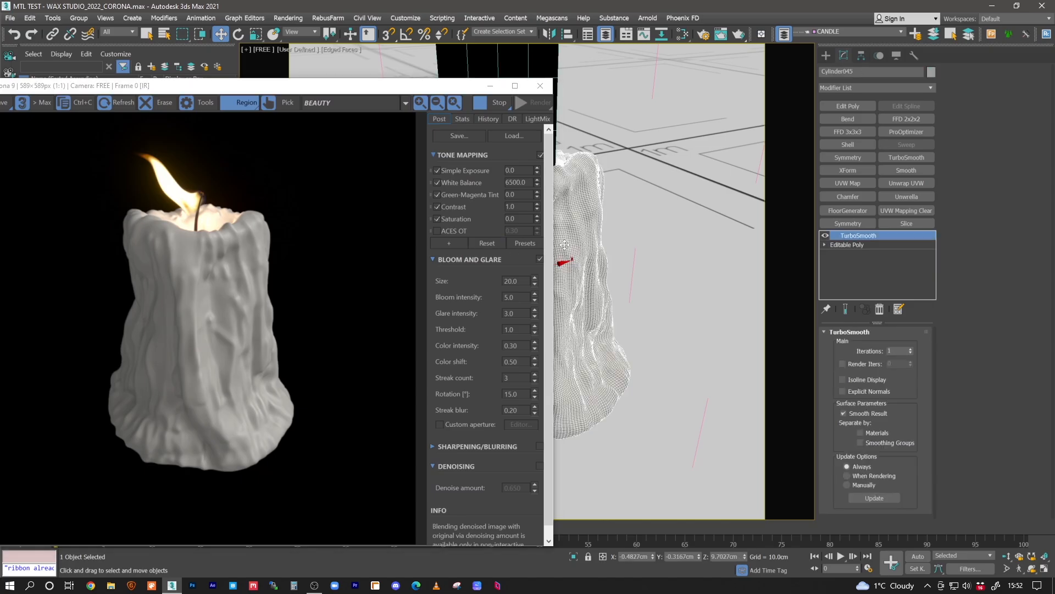
{"action": "left_click", "coordinate": [683, 38]}
{"action": "middle_click_drag", "start_coordinate": [699, 233], "coordinate": [719, 291]}
{"action": "scroll", "coordinate": [682, 334], "scroll_direction": "down", "scroll_amount": 5}
{"action": "middle_click_drag", "start_coordinate": [673, 352], "coordinate": [679, 353]}
{"action": "scroll", "coordinate": [643, 379], "scroll_direction": "up", "scroll_amount": 10}
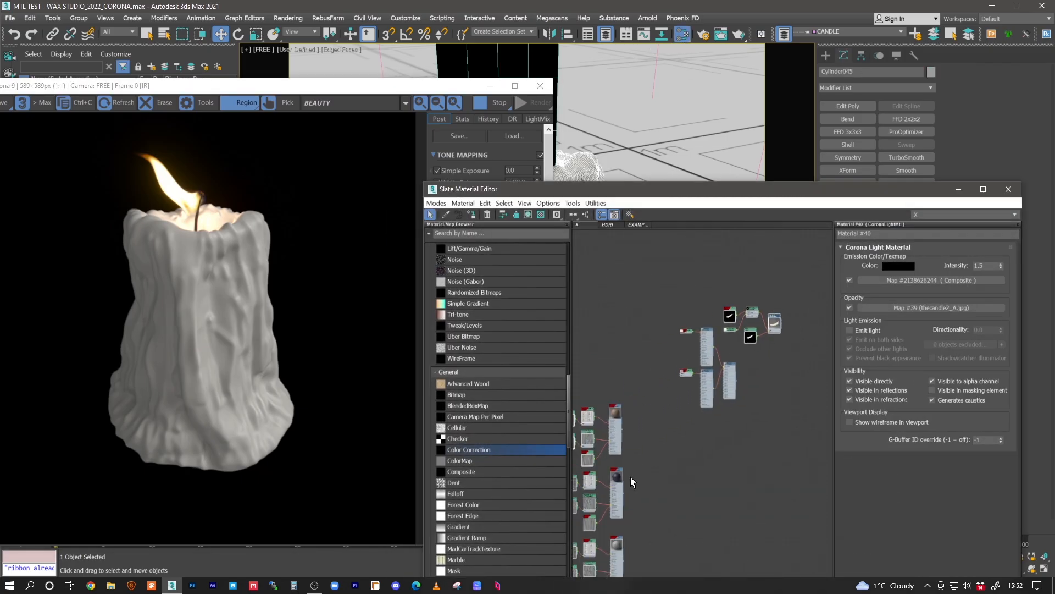
{"action": "left_click_drag", "start_coordinate": [662, 312], "coordinate": [746, 317], "text": "shift"}
{"action": "scroll", "coordinate": [727, 398], "scroll_direction": "up", "scroll_amount": 3}
- Disconnect the reflection glossiness, bump and displacement maps from the copied tan wax material and apply it to the candle
{"action": "middle_click_drag", "start_coordinate": [707, 347], "coordinate": [682, 340]}
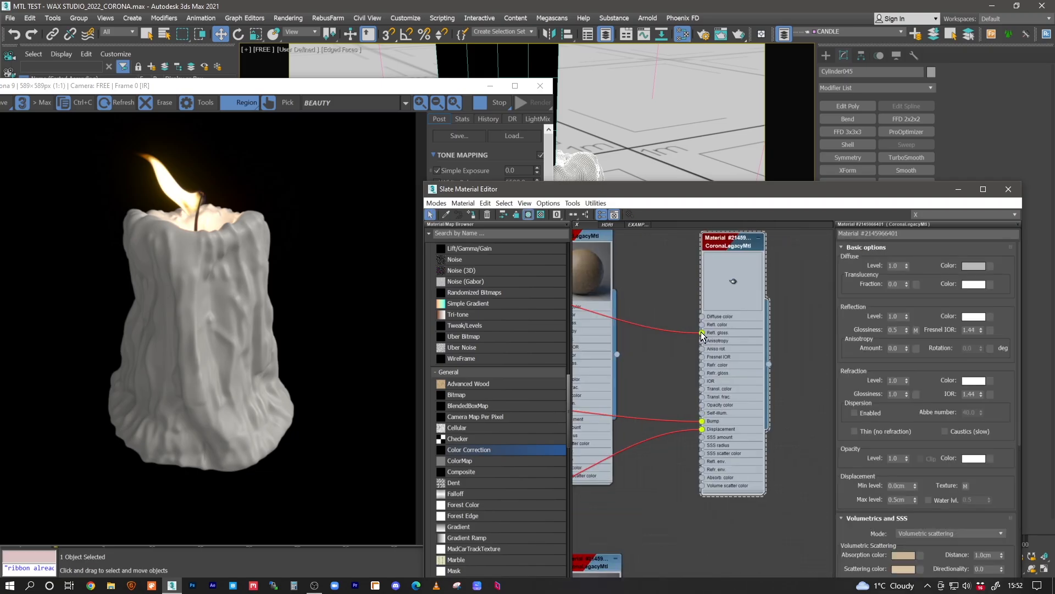
{"action": "left_click_drag", "start_coordinate": [702, 332], "coordinate": [682, 339]}
{"action": "mouse_move", "coordinate": [701, 422]}
{"action": "left_mouse_down"}
{"action": "mouse_move", "coordinate": [680, 419]}
{"action": "mouse_move", "coordinate": [683, 431]}
{"action": "left_mouse_up"}
{"action": "middle_click_drag", "start_coordinate": [686, 348], "coordinate": [687, 380]}
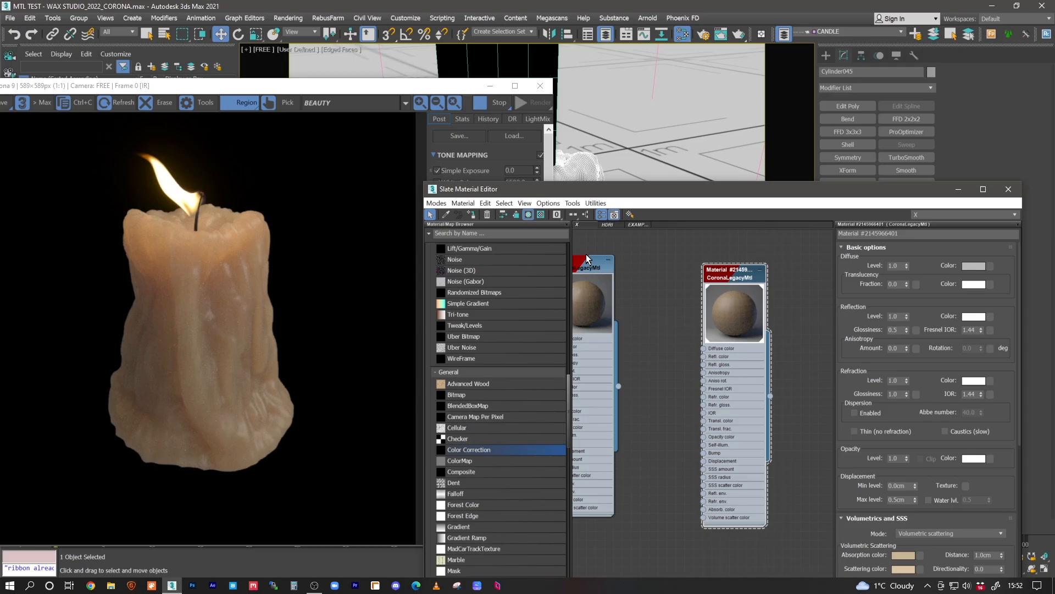
- Duplicate the purple wax material beside its original in the Slate Material Editor and open the copy's parameters
{"action": "left_click_drag", "start_coordinate": [645, 197], "coordinate": [654, 123]}
{"action": "middle_click_drag", "start_coordinate": [652, 529], "coordinate": [673, 328]}
{"action": "left_click_drag", "start_coordinate": [635, 323], "coordinate": [761, 313], "text": "shift"}
{"action": "double_click", "coordinate": [761, 313]}
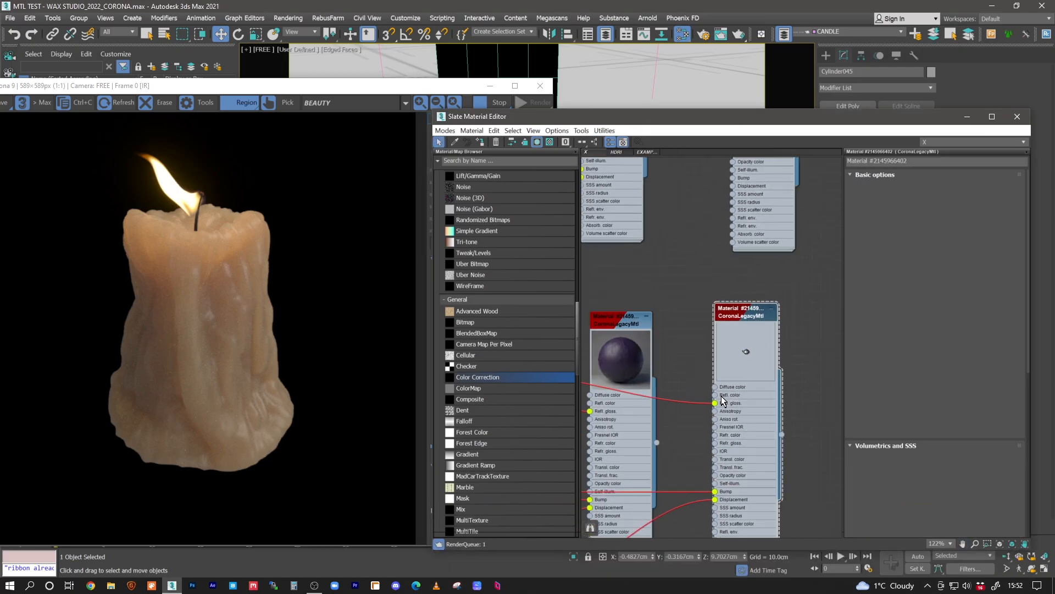
- Disconnect the reflection glossiness, bump and displacement maps from the purple wax copy and apply it to the candle
{"action": "left_click_drag", "start_coordinate": [714, 404], "coordinate": [697, 403]}
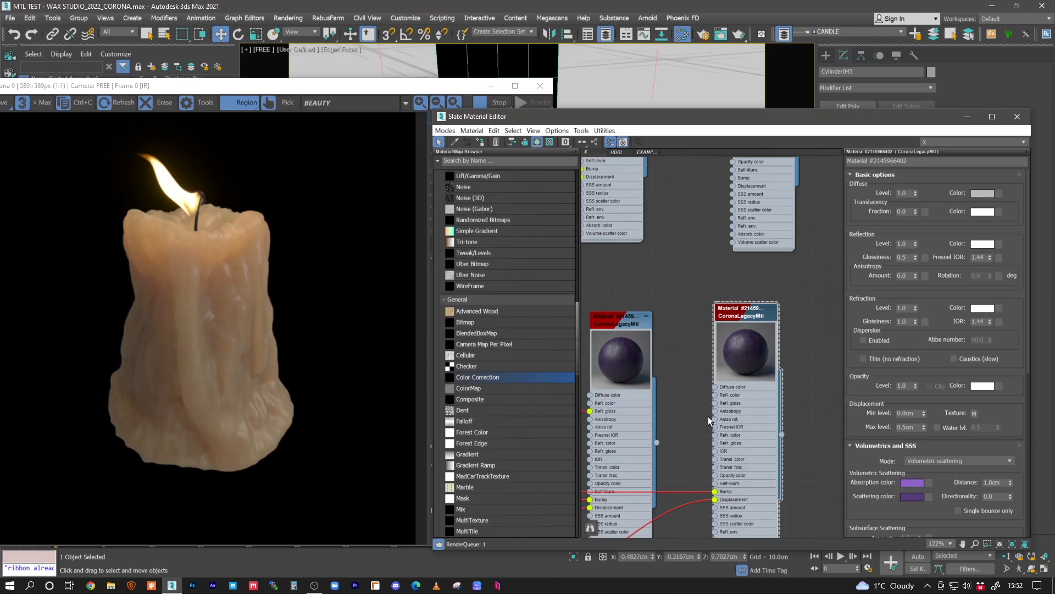
{"action": "middle_click_drag", "start_coordinate": [717, 450], "coordinate": [714, 340]}
{"action": "mouse_move", "coordinate": [711, 382]}
{"action": "left_mouse_down"}
{"action": "mouse_move", "coordinate": [697, 372]}
{"action": "mouse_move", "coordinate": [702, 389]}
{"action": "left_mouse_up"}
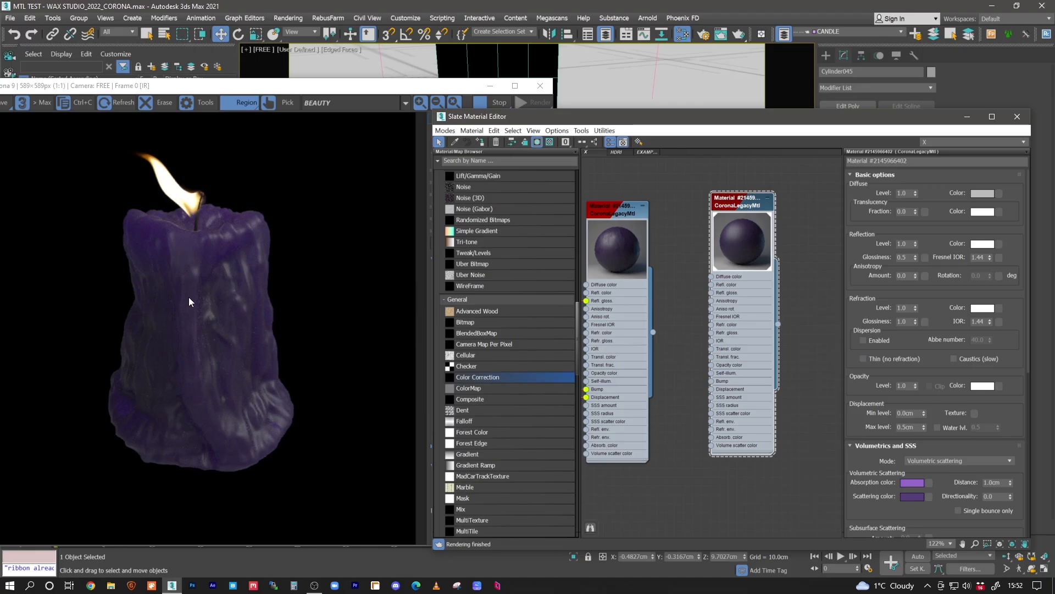
- Duplicate the white wax material beside its original and open the copy's parameters
{"action": "middle_click_drag", "start_coordinate": [729, 344], "coordinate": [797, 166]}
{"action": "middle_click_drag", "start_coordinate": [690, 388], "coordinate": [673, 276]}
{"action": "left_click_drag", "start_coordinate": [675, 279], "coordinate": [780, 266], "text": "shift"}
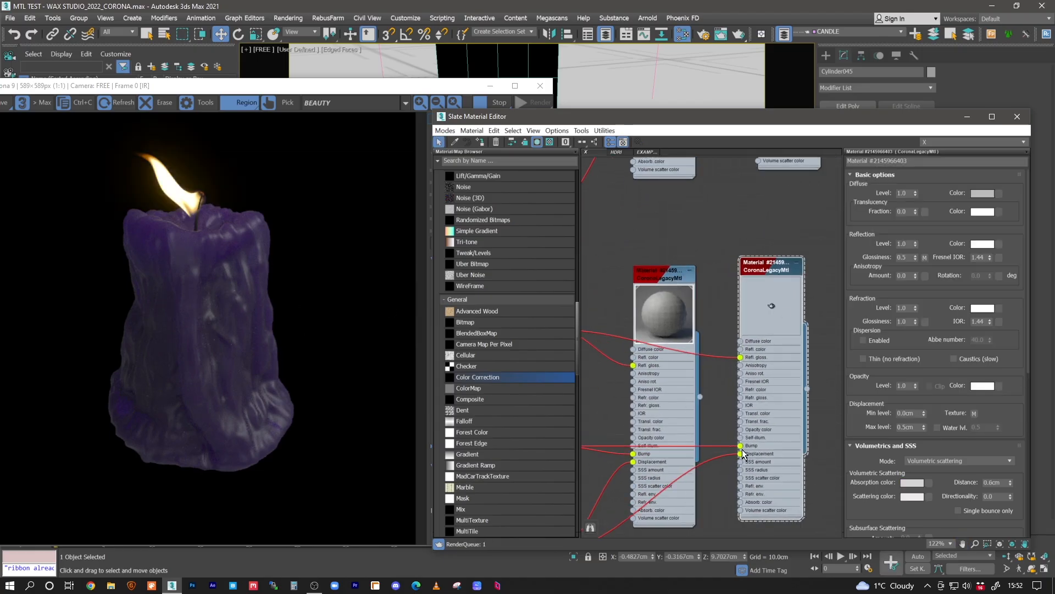
- Disconnect the reflection glossiness, bump and displacement maps from the white wax copy and apply it to the candle
{"action": "left_click_drag", "start_coordinate": [740, 445], "coordinate": [732, 464]}
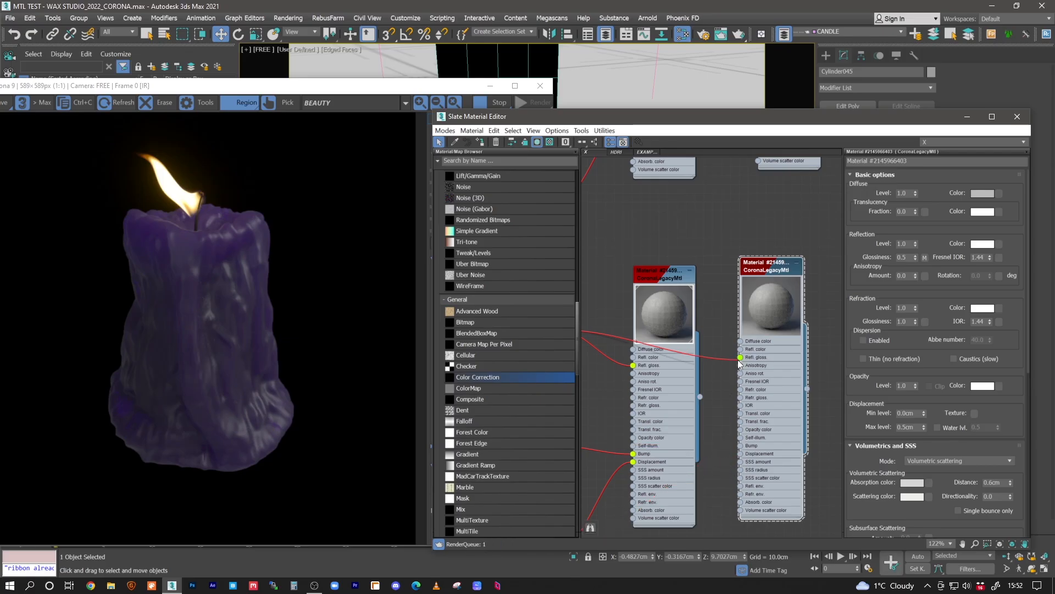
{"action": "left_click", "coordinate": [481, 143]}
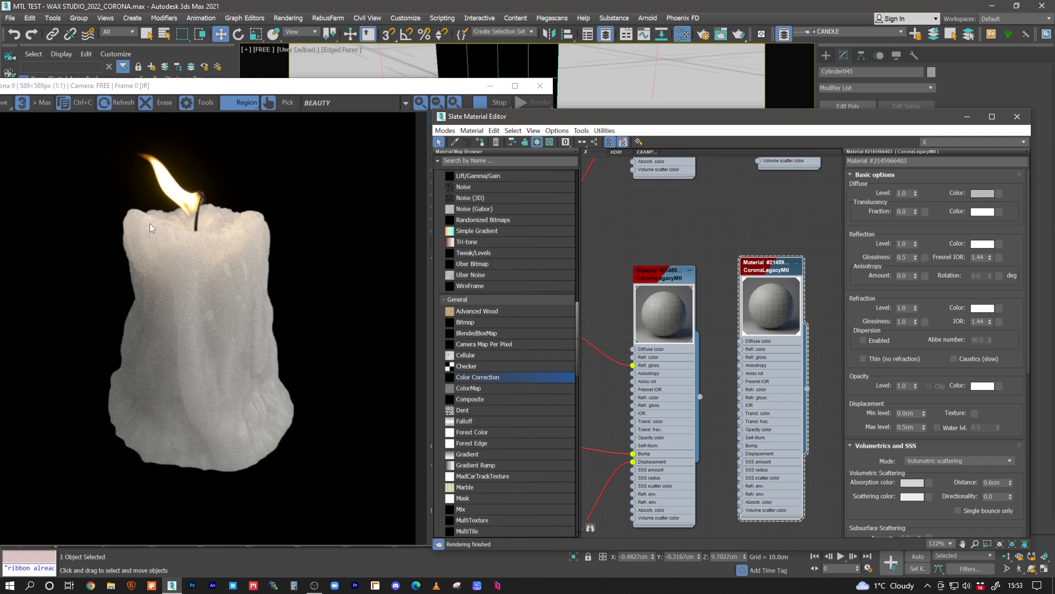
- Examine the white wax close up in the interactive render, from the area around the wick down to the candle's base
{"action": "scroll", "coordinate": [226, 252], "scroll_direction": "up", "scroll_amount": 2}
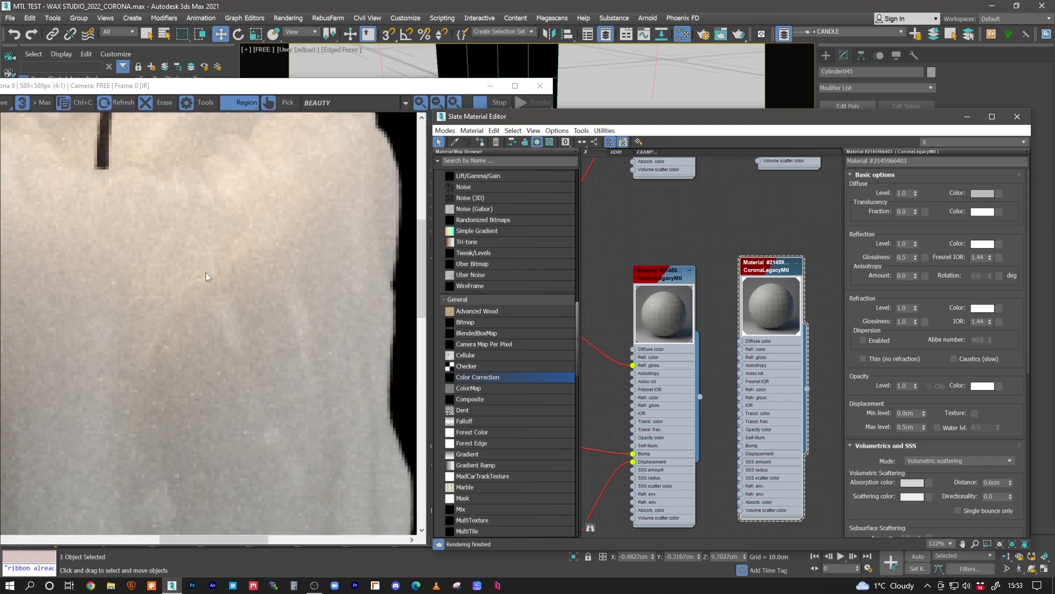
{"action": "left_click_drag", "start_coordinate": [206, 278], "coordinate": [379, 344]}
{"action": "middle_click_drag", "start_coordinate": [134, 503], "coordinate": [160, 312]}
{"action": "scroll", "coordinate": [166, 235], "scroll_direction": "down", "scroll_amount": 1}
{"action": "middle_click_drag", "start_coordinate": [187, 453], "coordinate": [166, 352]}
{"action": "scroll", "coordinate": [241, 348], "scroll_direction": "down", "scroll_amount": 1}
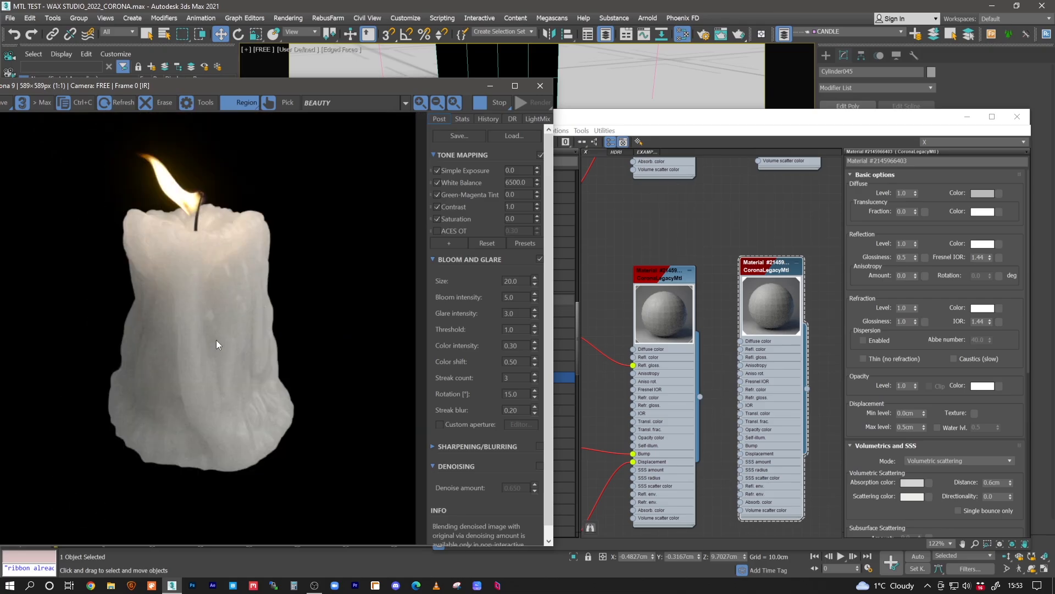
- Warm the white wax copy's absorption color to hue 33 and saturation 27
{"action": "left_click", "coordinate": [781, 272]}
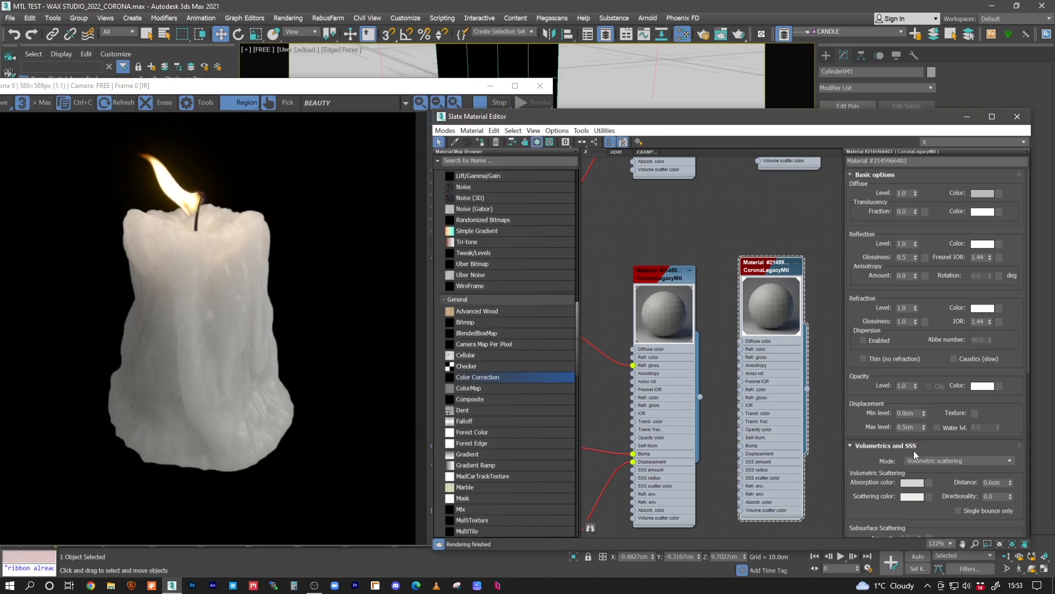
{"action": "left_click", "coordinate": [913, 482]}
{"action": "left_click", "coordinate": [289, 98]}
{"action": "left_click", "coordinate": [287, 105]}
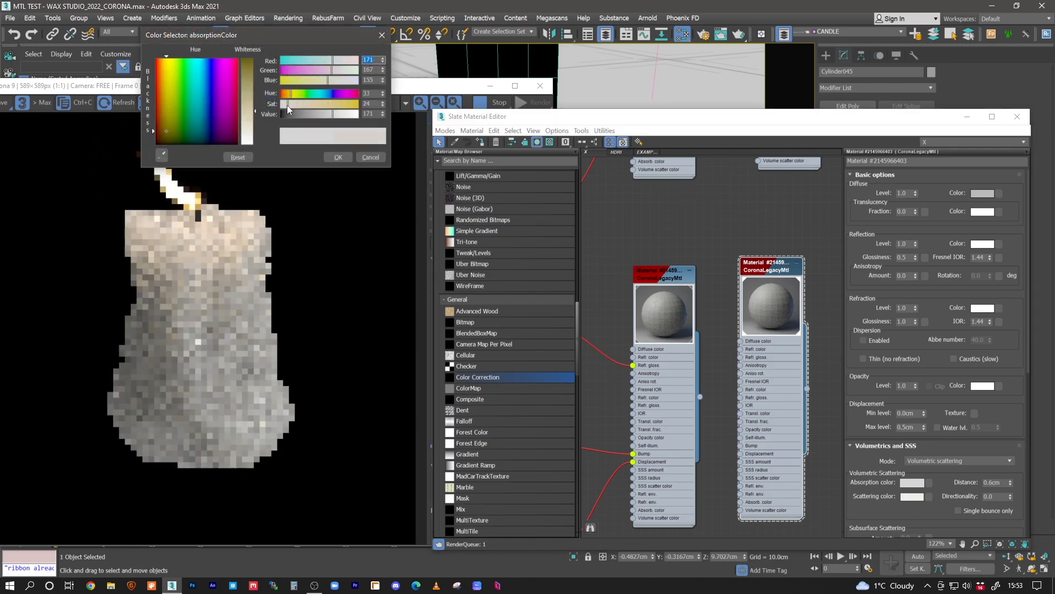
{"action": "left_click", "coordinate": [336, 157]}
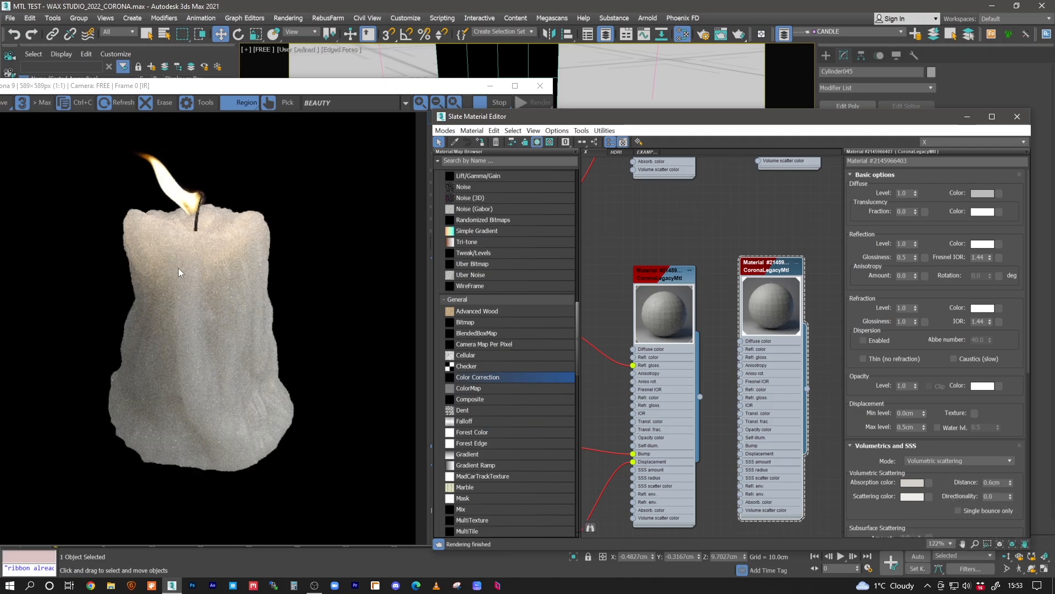
- Tint the white wax copy's scattering color a warm cream with hue 30 and saturation 36
{"action": "left_click", "coordinate": [912, 496]}
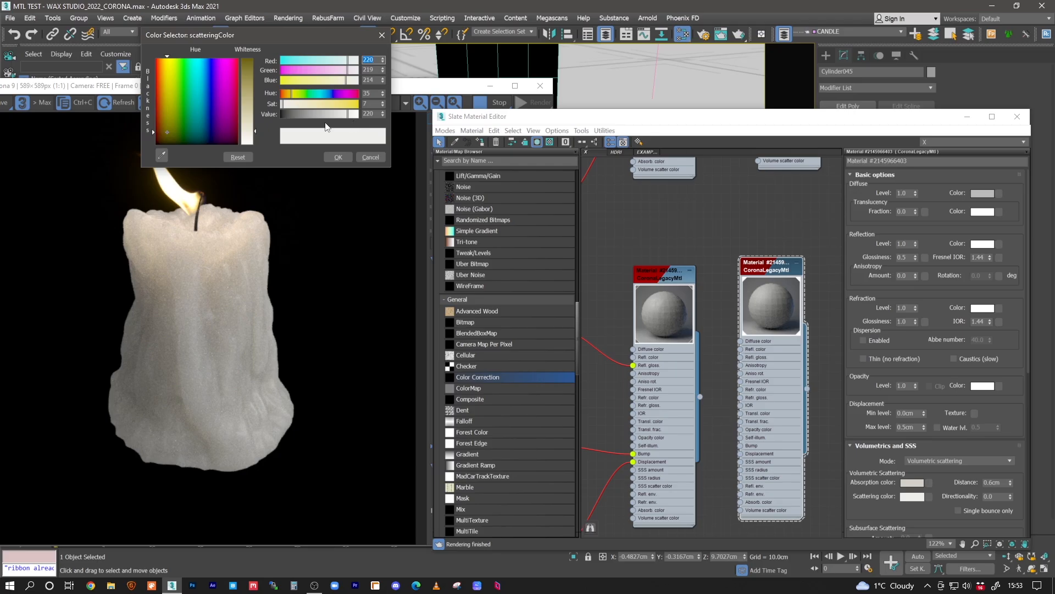
{"action": "left_click_drag", "start_coordinate": [287, 107], "coordinate": [293, 107]}
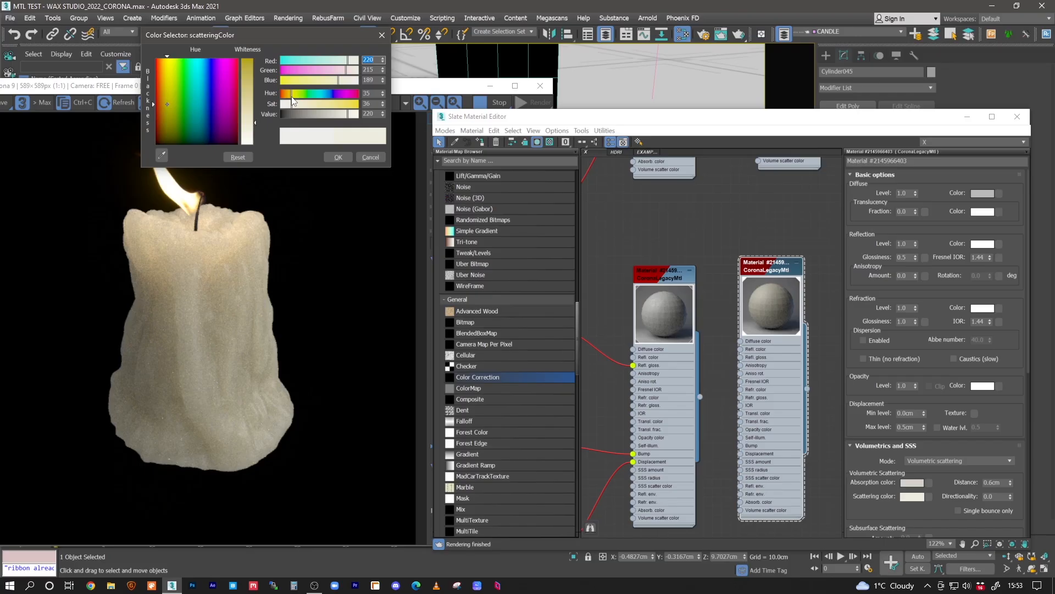
{"action": "left_click_drag", "start_coordinate": [290, 98], "coordinate": [289, 98]}
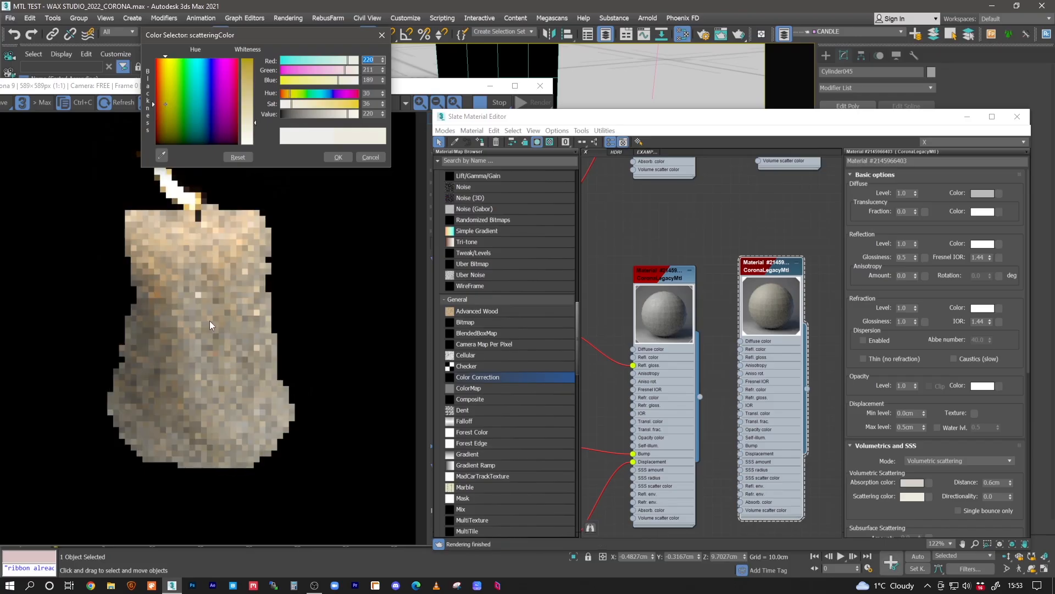
{"action": "left_click", "coordinate": [328, 160]}
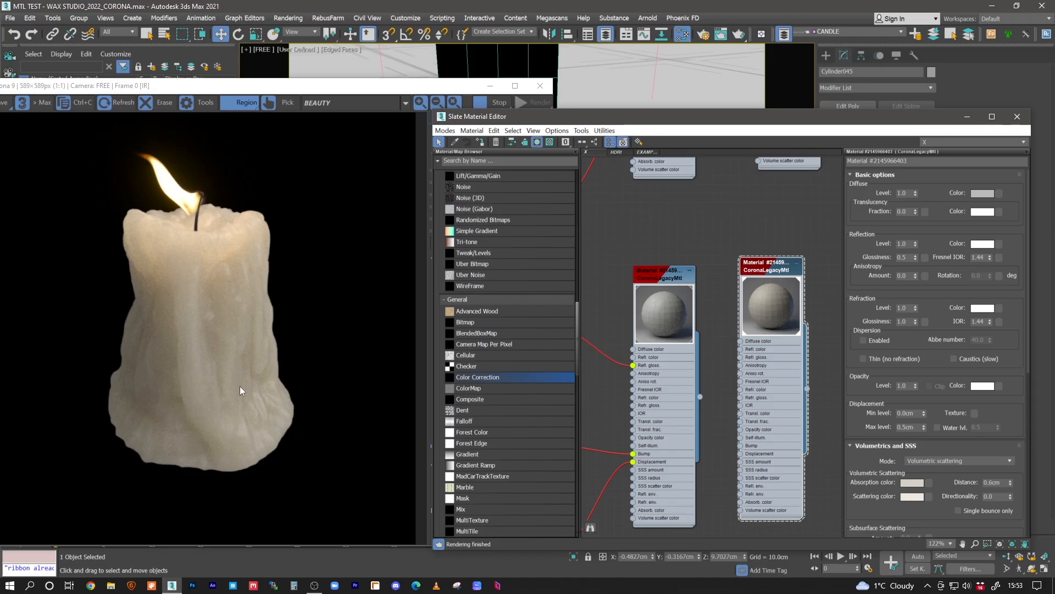
- Set the white wax copy's volumetric scattering distance to 0.5 cm
{"action": "double_click", "coordinate": [991, 483]}
{"action": "type", "text": "0.5"}
{"action": "key", "text": "Return"}
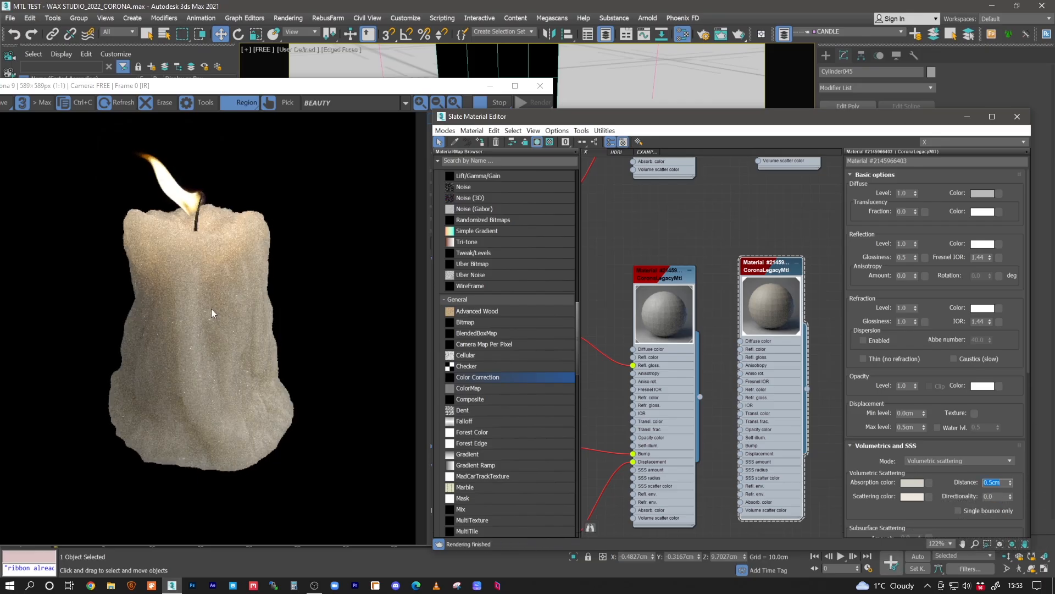
- Review the white wax copy's absorption and scattering colors against the rendered candle
{"action": "mouse_move", "coordinate": [295, 82]}
{"action": "left_mouse_down"}
{"action": "mouse_move", "coordinate": [319, 83]}
{"action": "mouse_move", "coordinate": [297, 65]}
{"action": "left_mouse_up"}
{"action": "left_click", "coordinate": [676, 235]}
{"action": "middle_click_drag", "start_coordinate": [727, 246], "coordinate": [635, 242]}
{"action": "scroll", "coordinate": [655, 276], "scroll_direction": "down", "scroll_amount": 2}
{"action": "left_click_drag", "start_coordinate": [675, 268], "coordinate": [681, 270]}
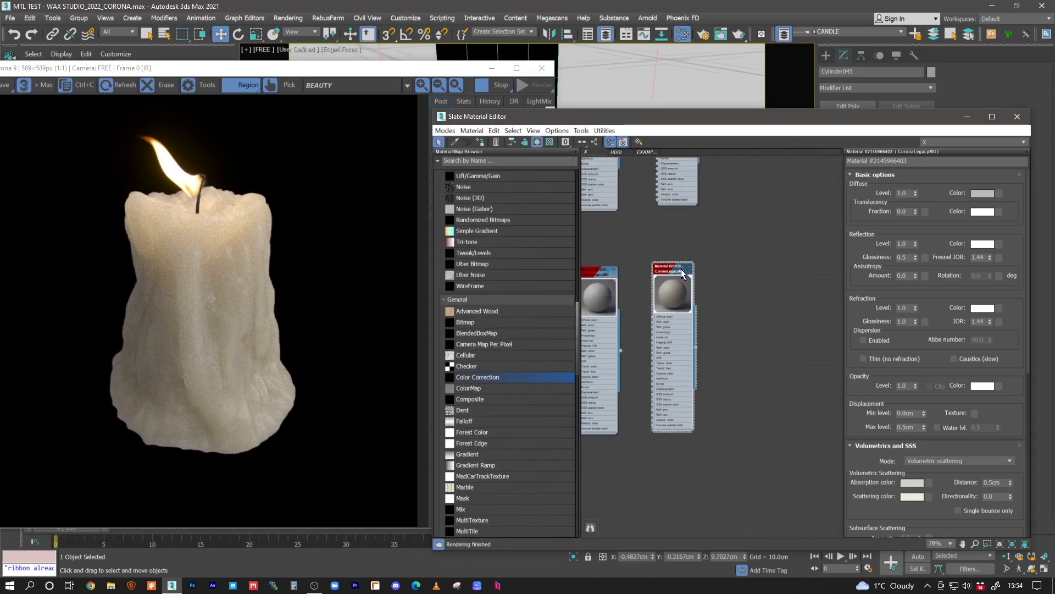
{"action": "scroll", "coordinate": [682, 273], "scroll_direction": "down", "scroll_amount": 3}
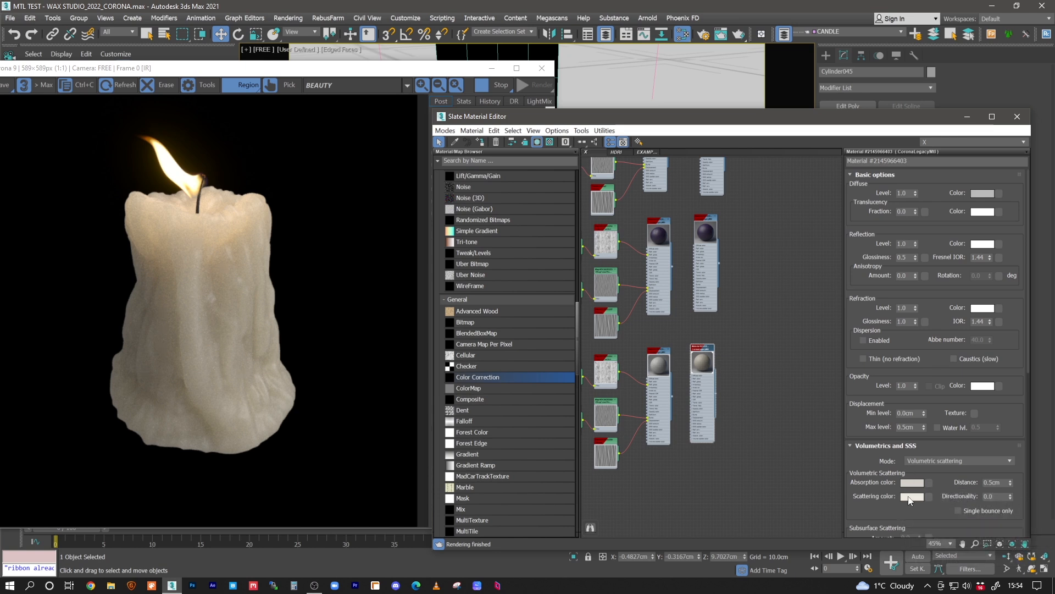
{"action": "left_click", "coordinate": [913, 484]}
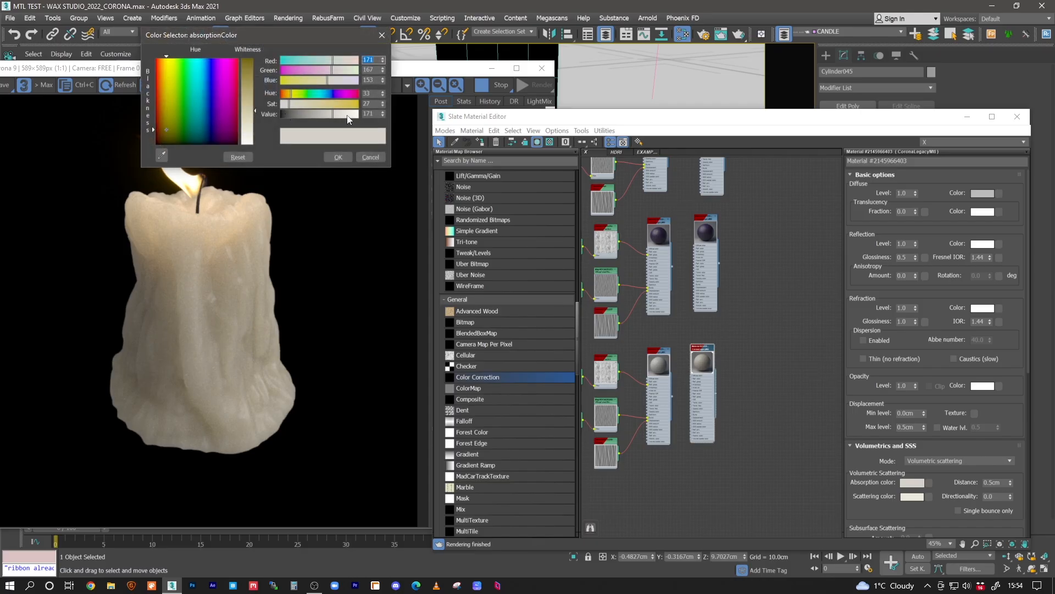
{"action": "left_click", "coordinate": [338, 157]}
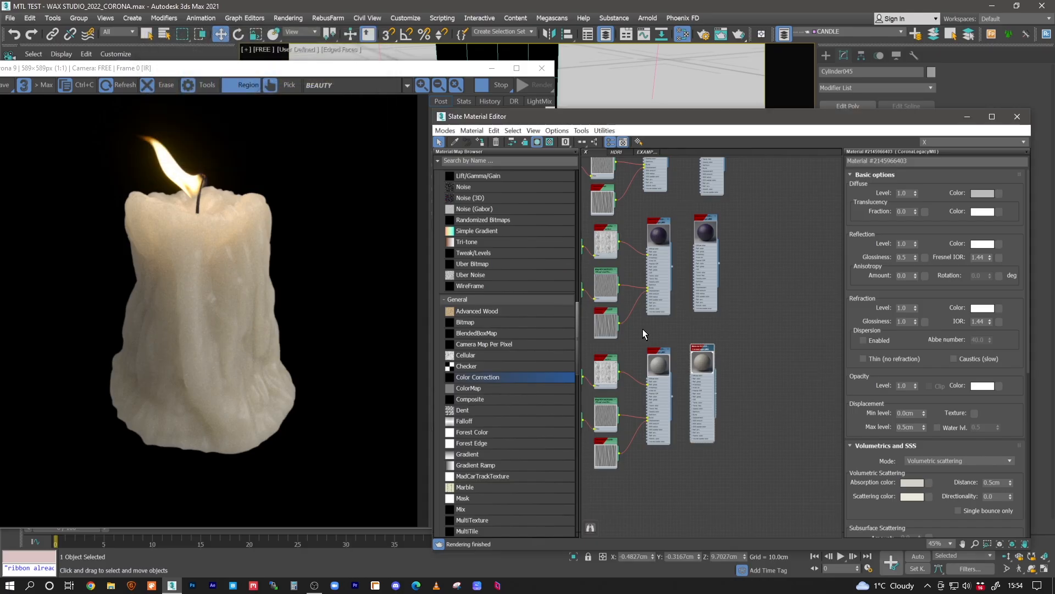
{"action": "left_click", "coordinate": [908, 498]}
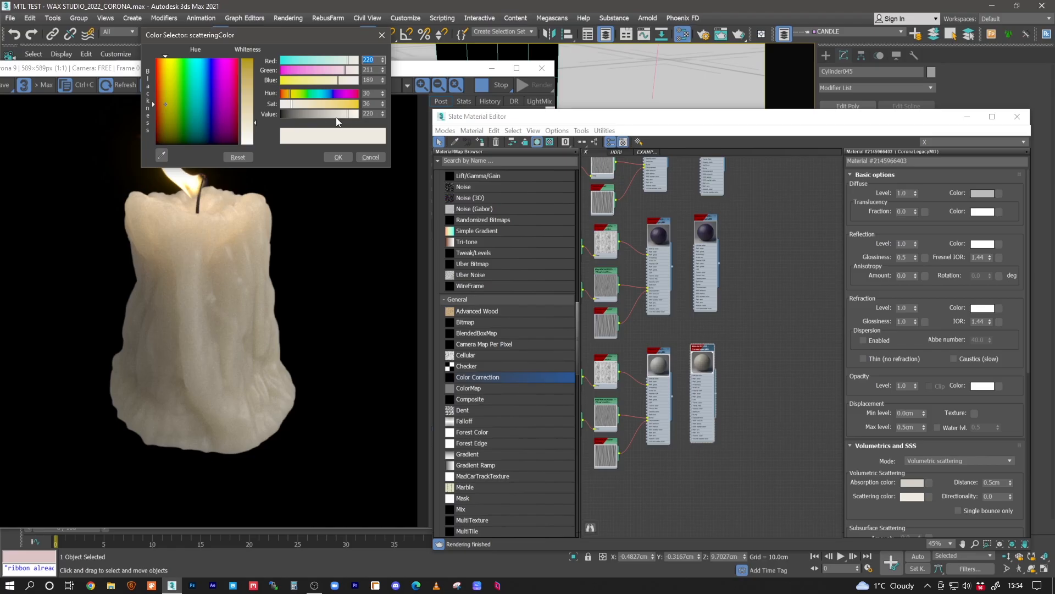
{"action": "left_click", "coordinate": [338, 158]}
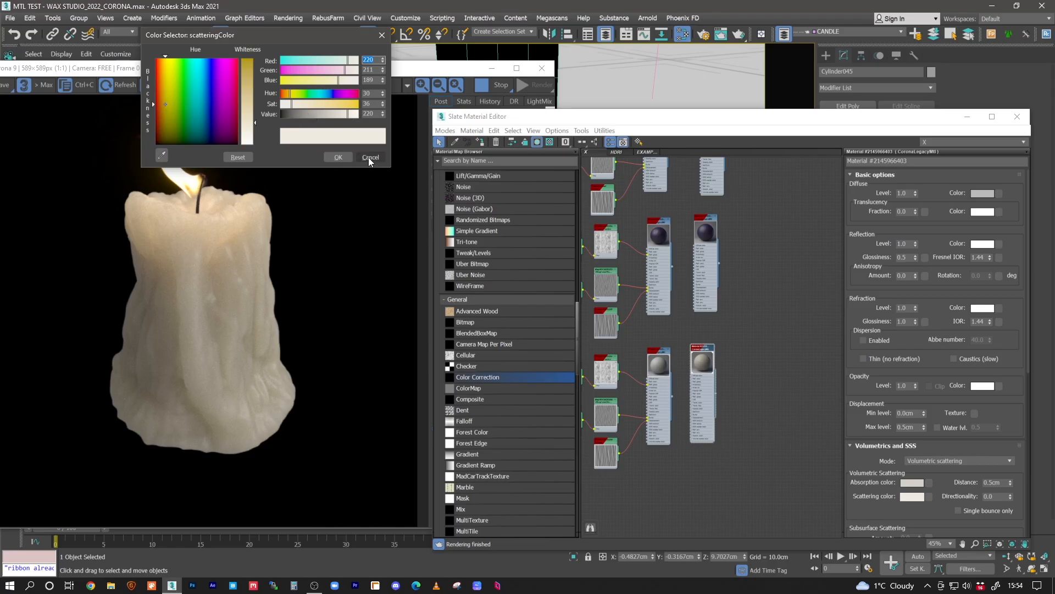
- Try darkening the white wax copy's scattering color to a value of 134
{"action": "left_click", "coordinate": [914, 497]}
{"action": "left_click_drag", "start_coordinate": [328, 114], "coordinate": [324, 116]}
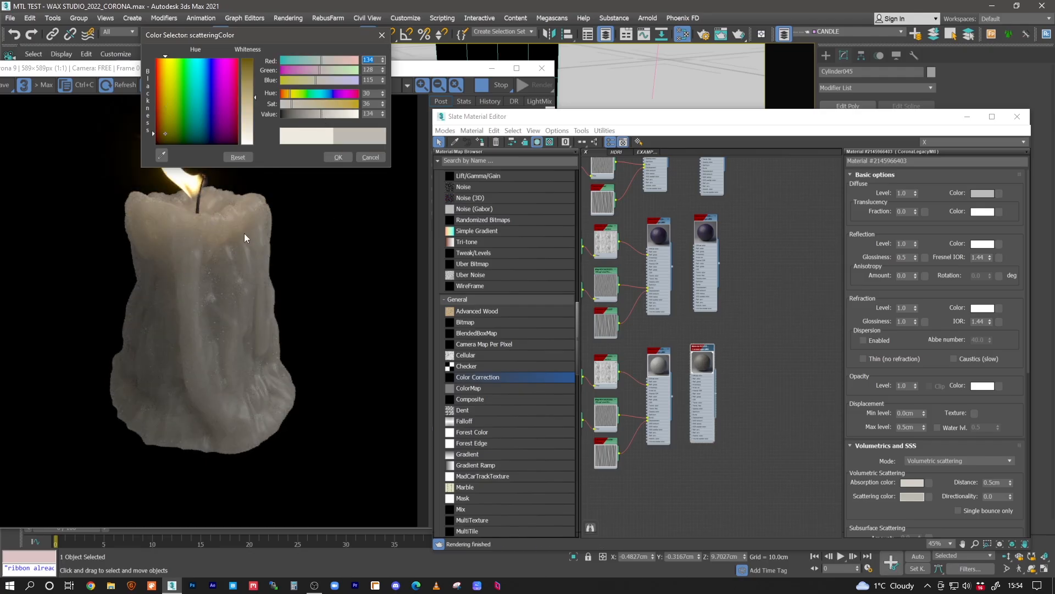
{"action": "left_click", "coordinate": [338, 157]}
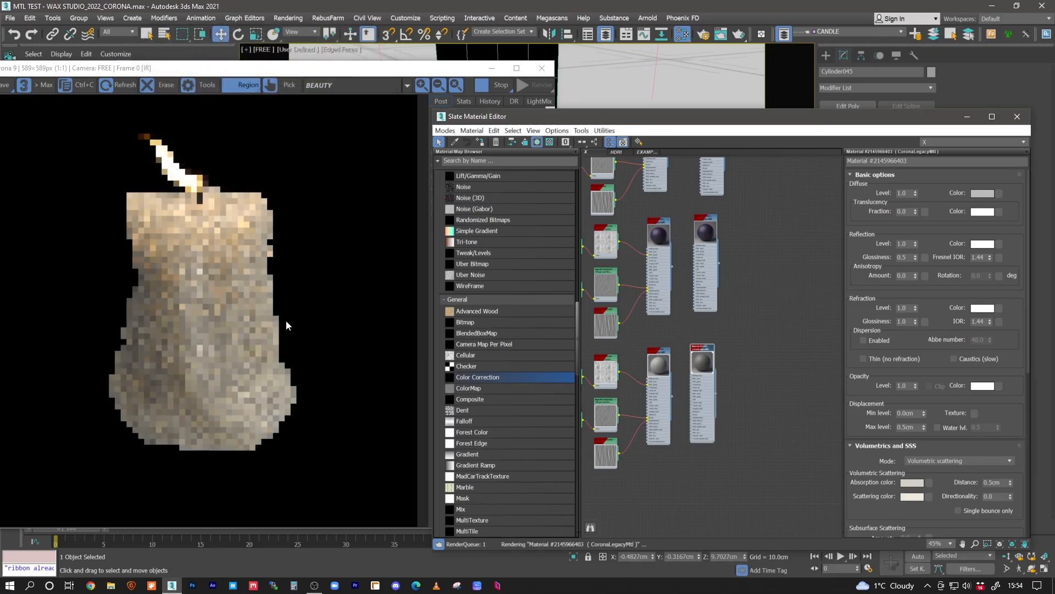
- Turn on single bounce only in the white wax copy's volumetric scattering settings
{"action": "left_click", "coordinate": [998, 496]}
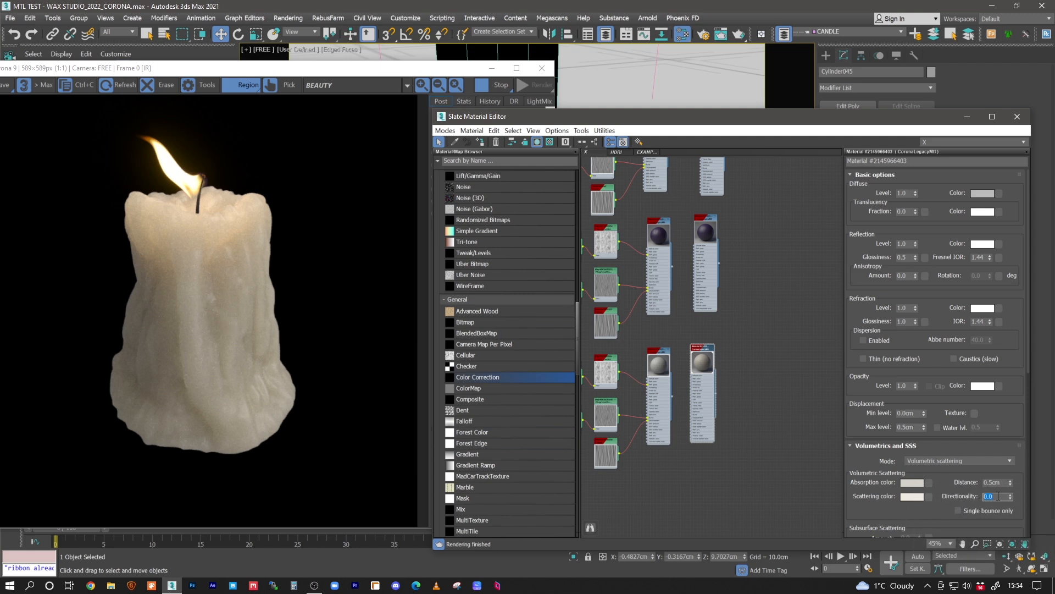
{"action": "left_click", "coordinate": [958, 512]}
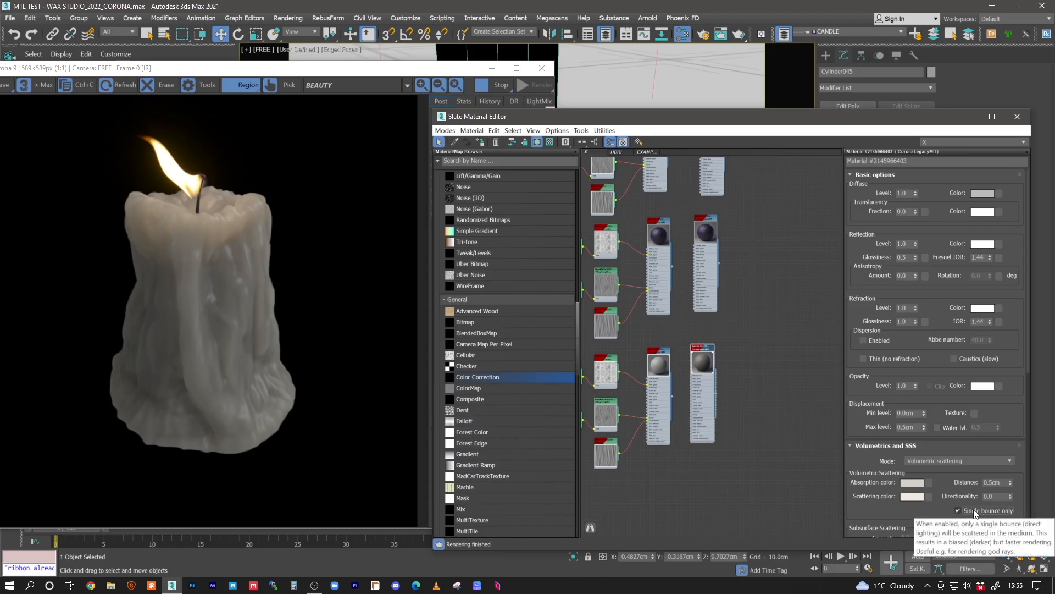
- Apply the purple wax copy to the candle, turn on single bounce only for it and check its scattering color
{"action": "scroll", "coordinate": [695, 288], "scroll_direction": "up", "scroll_amount": 4}
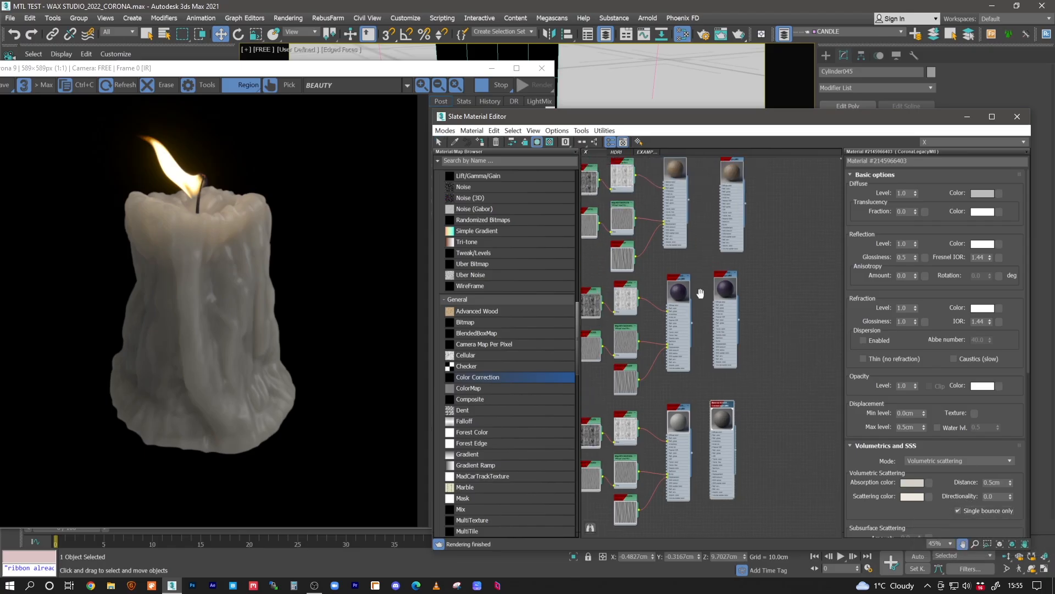
{"action": "left_click", "coordinate": [748, 259]}
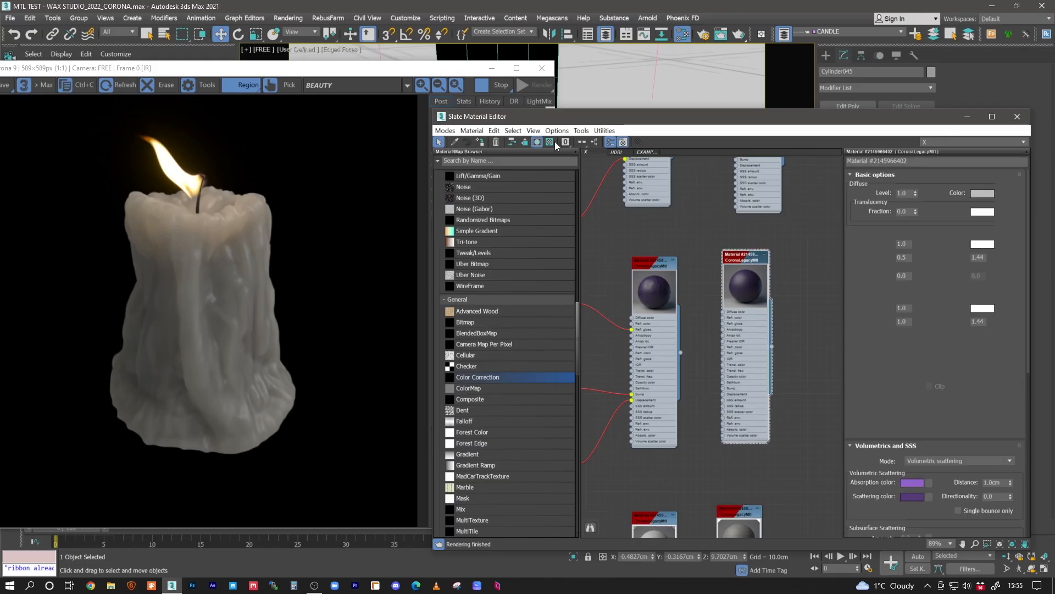
{"action": "left_click", "coordinate": [484, 141]}
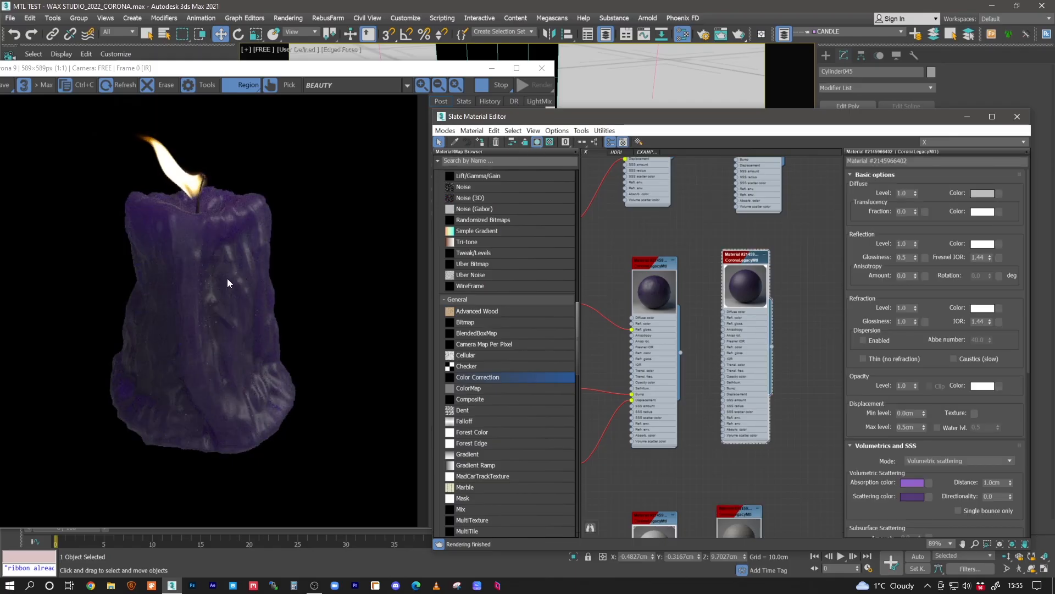
{"action": "left_click", "coordinate": [958, 510]}
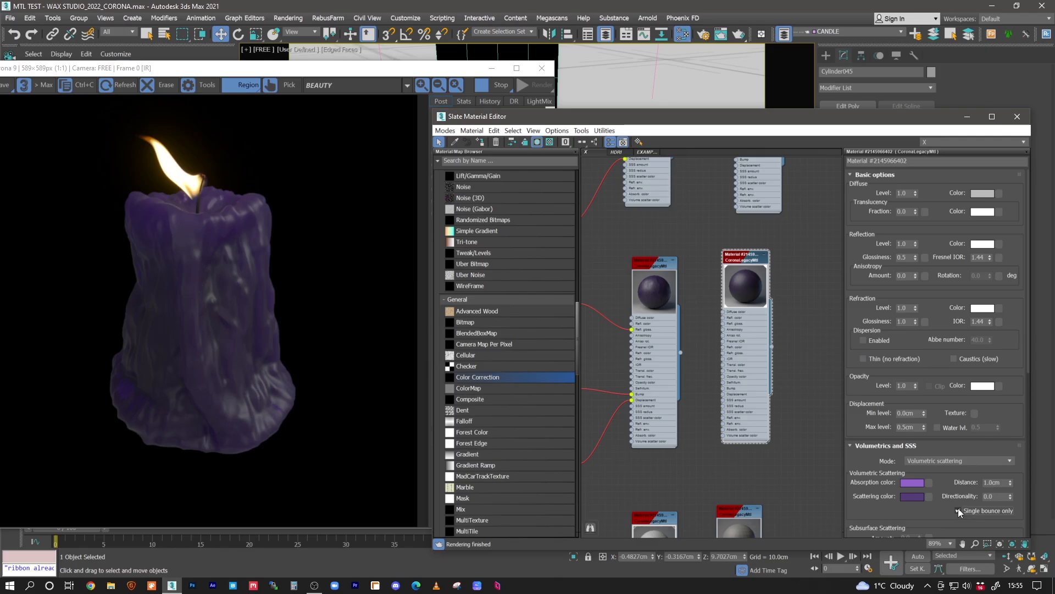
{"action": "left_click", "coordinate": [910, 497]}
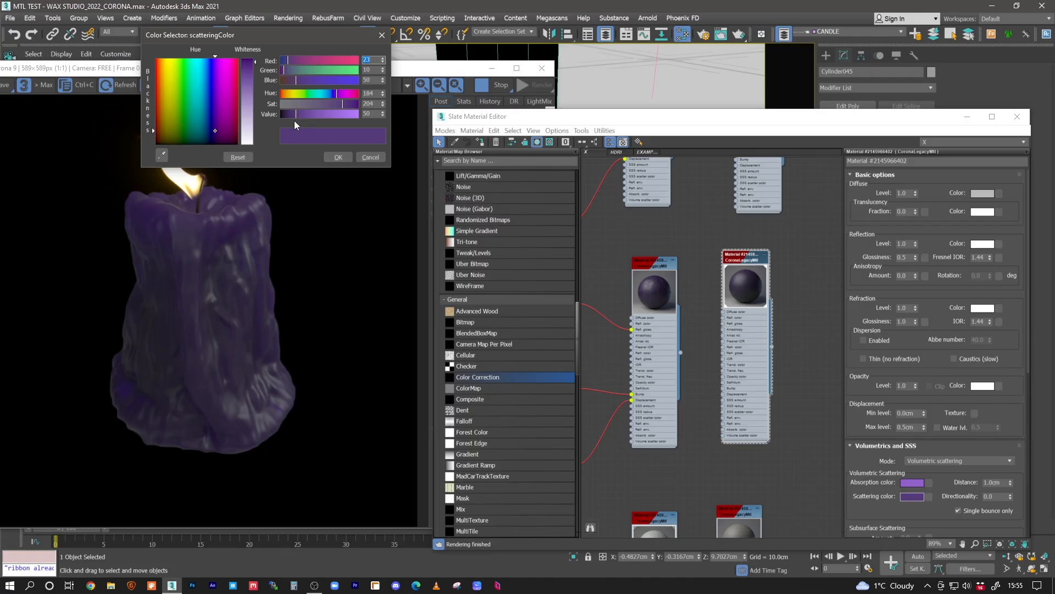
{"action": "left_click", "coordinate": [365, 158]}
- Reapply the white wax copy to the candle and turn off its single bounce only option
{"action": "middle_click_drag", "start_coordinate": [714, 453], "coordinate": [707, 334]}
{"action": "double_click", "coordinate": [739, 396]}
{"action": "left_click", "coordinate": [480, 142]}
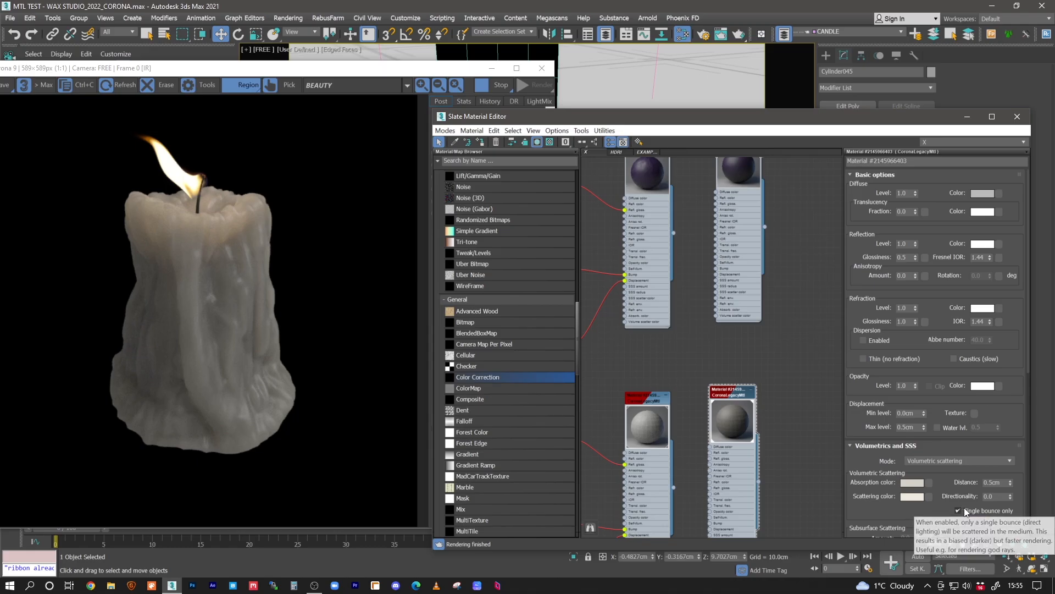
{"action": "mouse_move", "coordinate": [967, 511]}
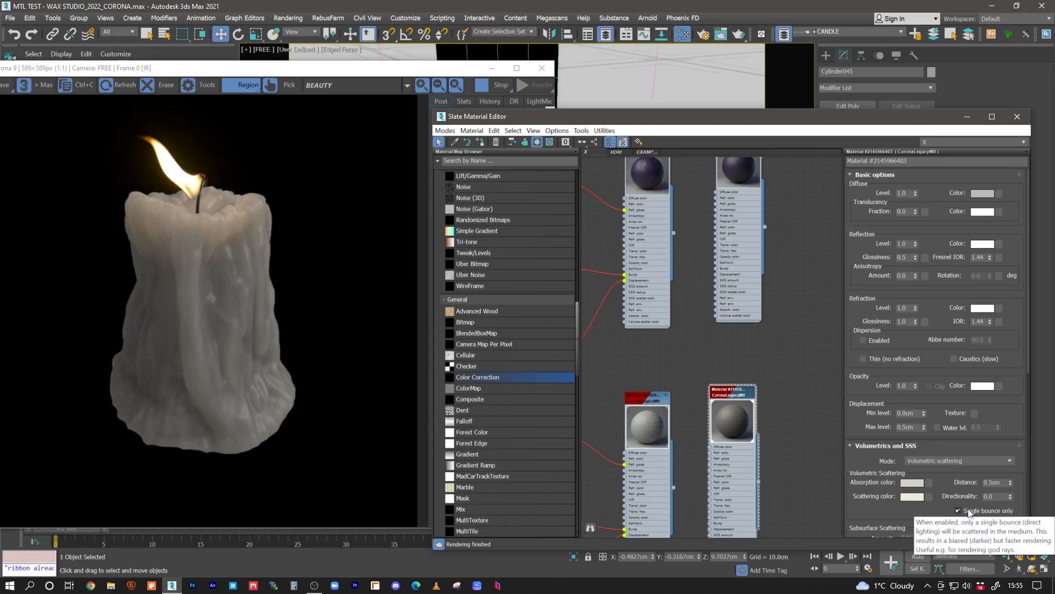
{"action": "left_click", "coordinate": [963, 510]}
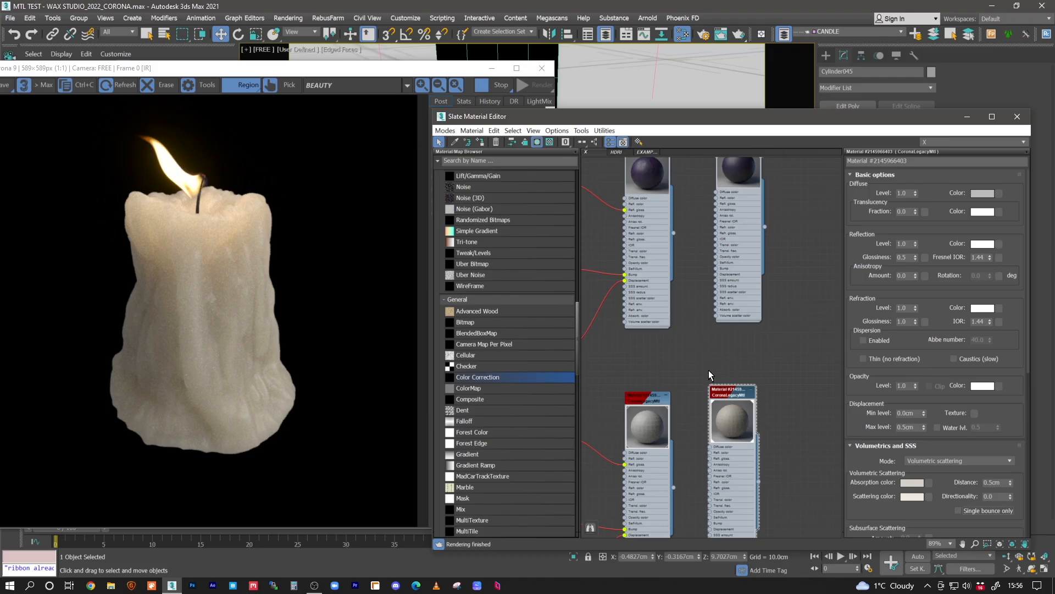
- Examine the maps feeding the purple wax material's reflection glossiness, bump and displacement, and compare them with the unmapped wax copies
{"action": "middle_click_drag", "start_coordinate": [717, 339], "coordinate": [877, 470]}
{"action": "mouse_move", "coordinate": [622, 292]}
{"action": "middle_mouse_down"}
{"action": "mouse_move", "coordinate": [706, 279]}
{"action": "mouse_move", "coordinate": [695, 280]}
{"action": "middle_mouse_up"}
{"action": "middle_click_drag", "start_coordinate": [795, 311], "coordinate": [767, 311]}
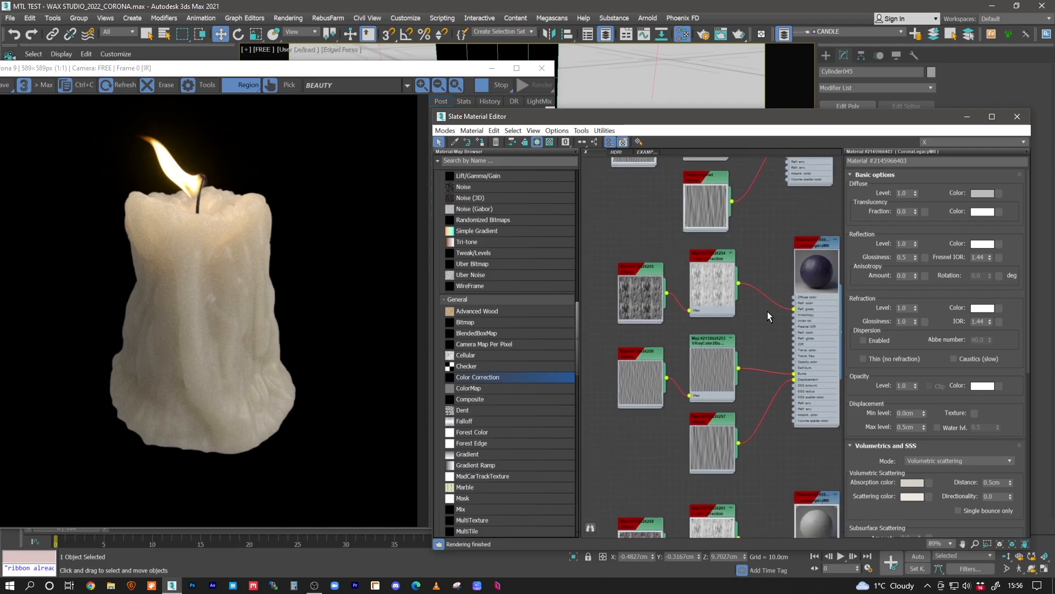
{"action": "middle_click_drag", "start_coordinate": [782, 346], "coordinate": [737, 302]}
{"action": "middle_click_drag", "start_coordinate": [718, 385], "coordinate": [767, 408]}
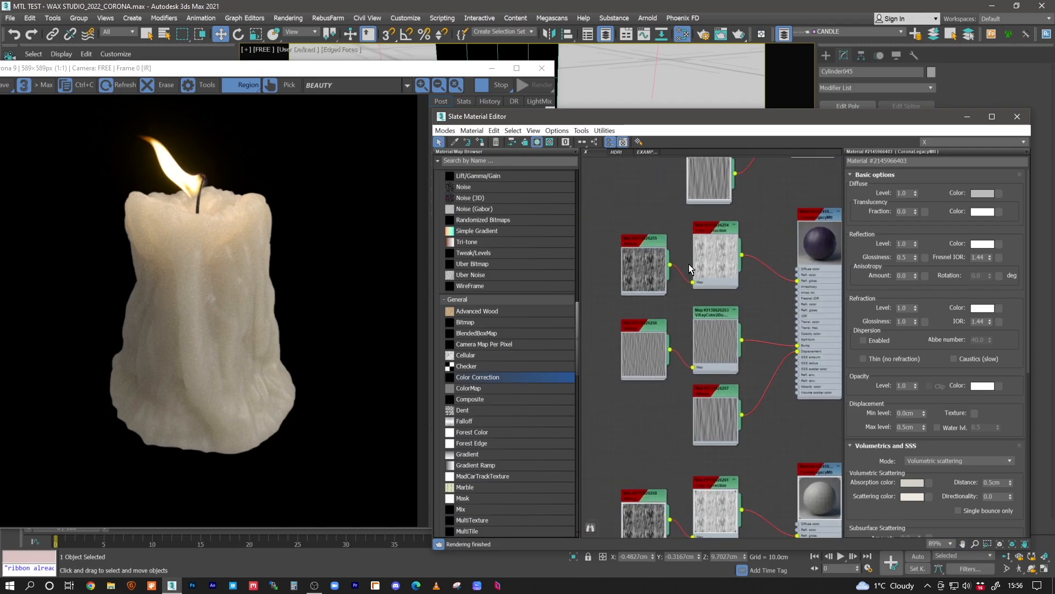
{"action": "scroll", "coordinate": [728, 298], "scroll_direction": "up", "scroll_amount": 4}
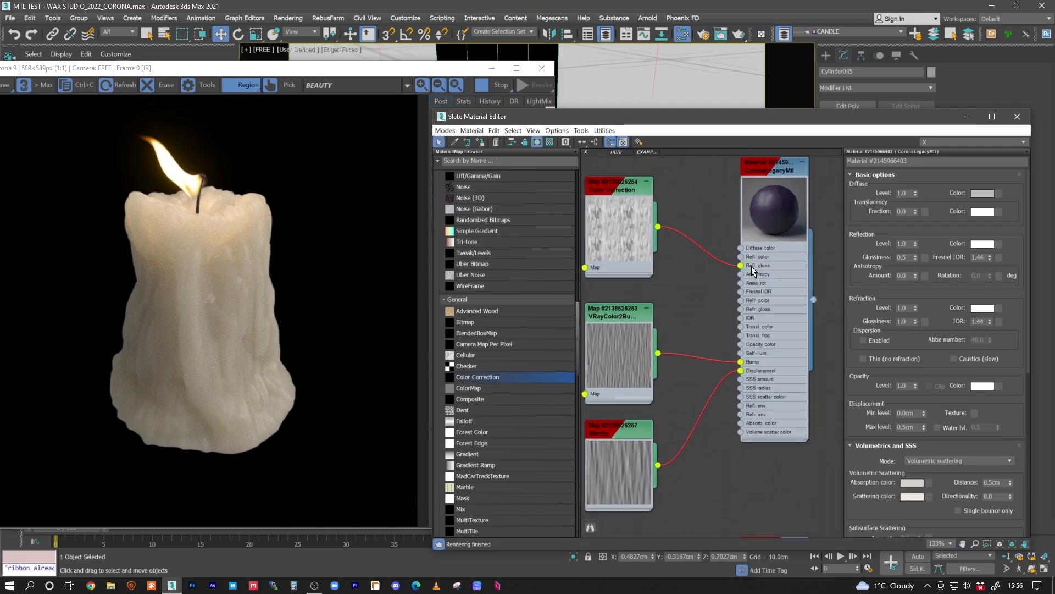
{"action": "scroll", "coordinate": [764, 272], "scroll_direction": "up", "scroll_amount": 3}
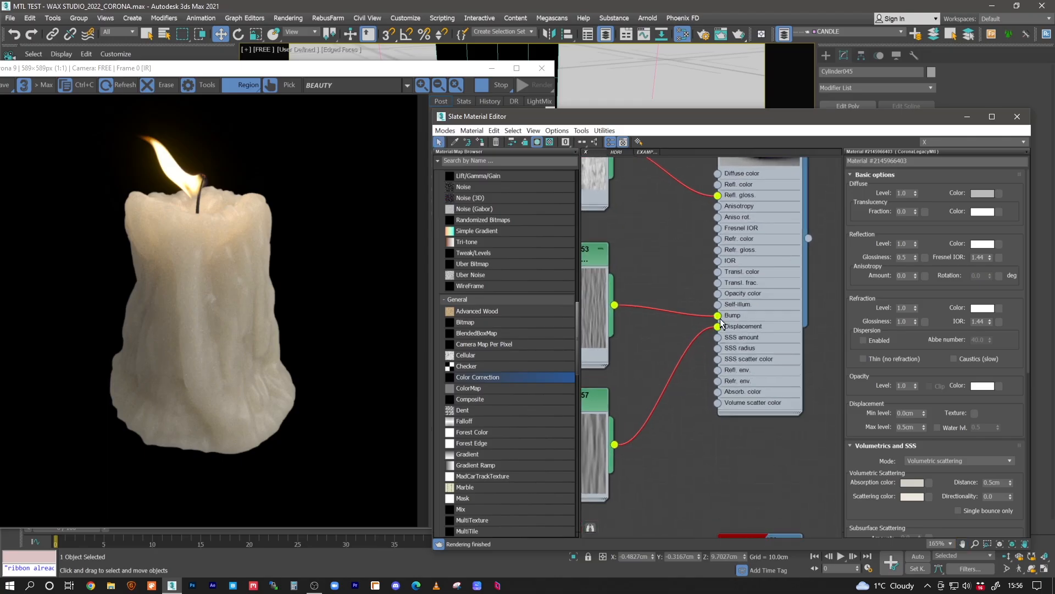
{"action": "middle_click_drag", "start_coordinate": [629, 300], "coordinate": [667, 286]}
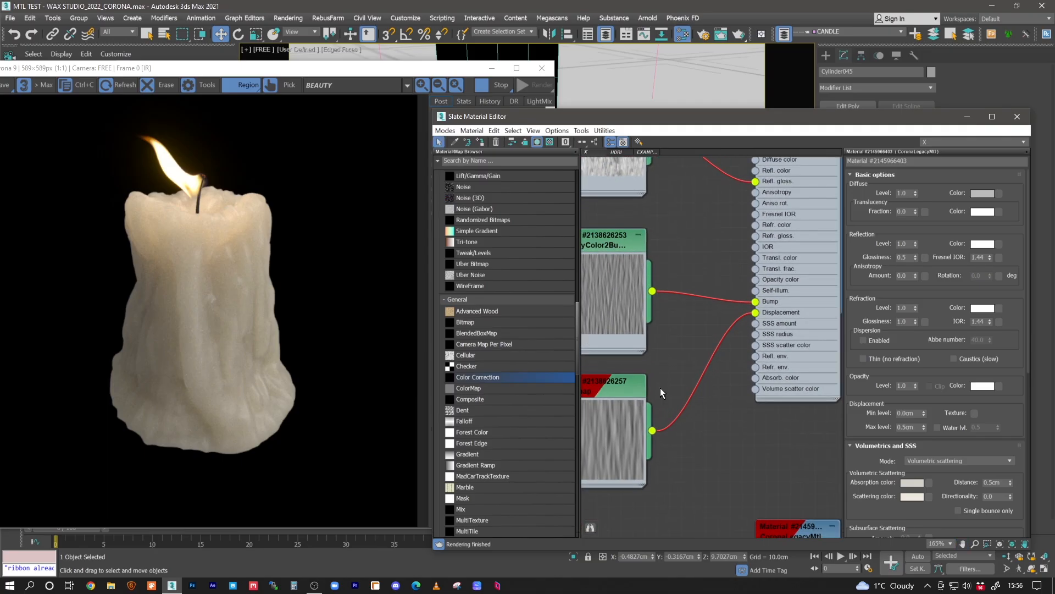
{"action": "left_click_drag", "start_coordinate": [626, 398], "coordinate": [637, 395]}
{"action": "middle_click_drag", "start_coordinate": [723, 413], "coordinate": [644, 357]}
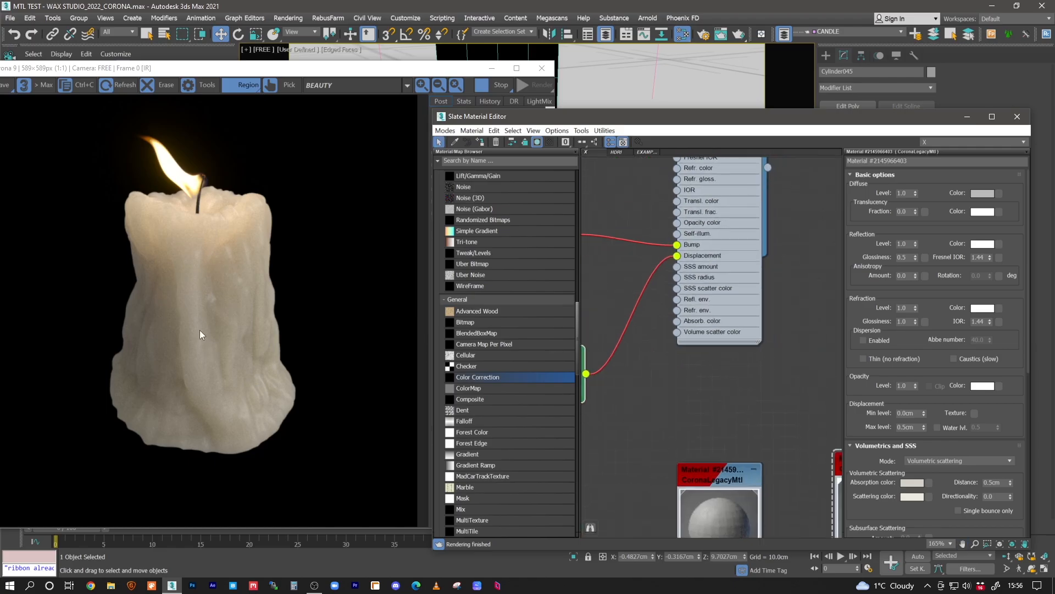
{"action": "scroll", "coordinate": [714, 298], "scroll_direction": "down", "scroll_amount": 3}
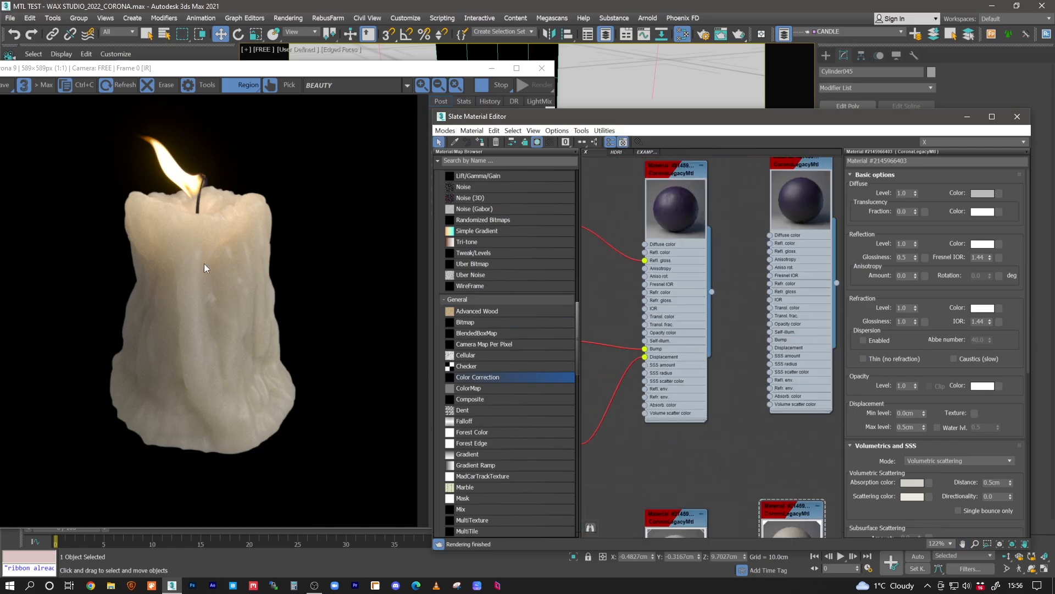
{"action": "middle_click_drag", "start_coordinate": [762, 425], "coordinate": [688, 348]}
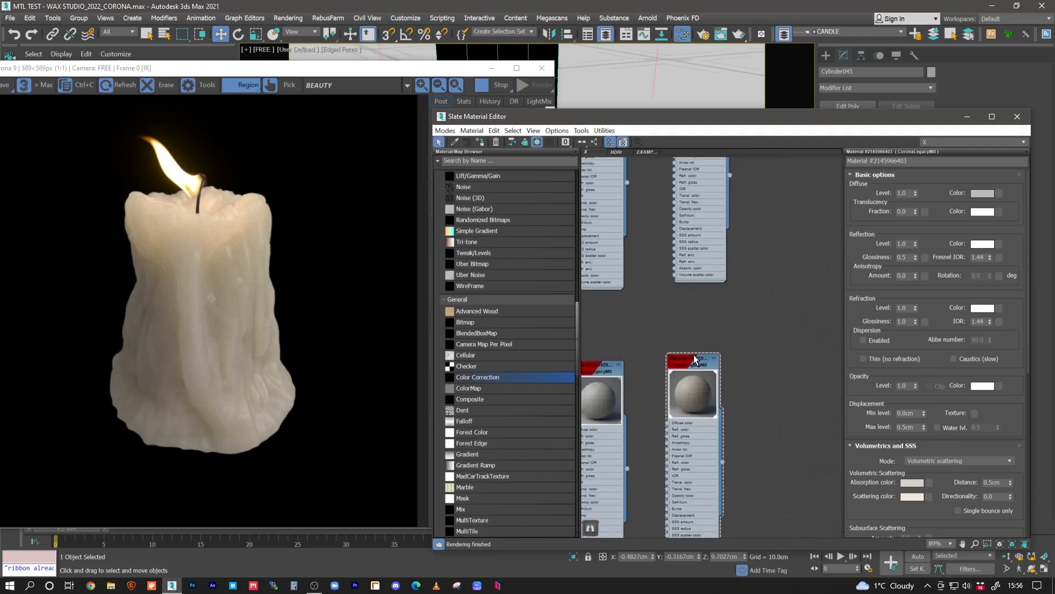
{"action": "scroll", "coordinate": [656, 282], "scroll_direction": "down", "scroll_amount": 2}
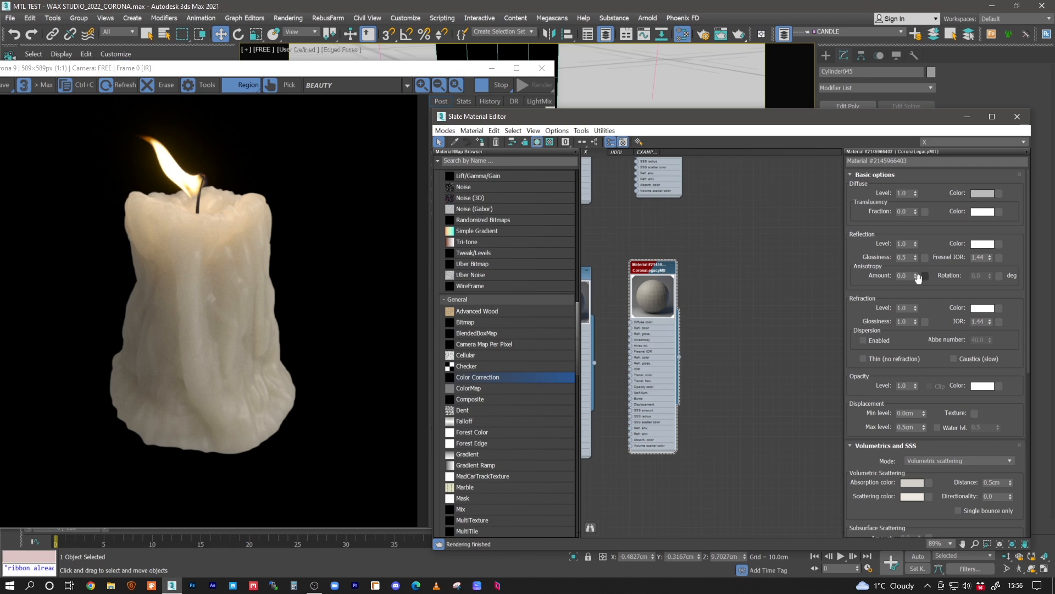
- Try a refraction level of 0.7 on the white wax copy and darken its diffuse color to a value of 7
{"action": "double_click", "coordinate": [907, 308]}
{"action": "key", "text": "Return"}
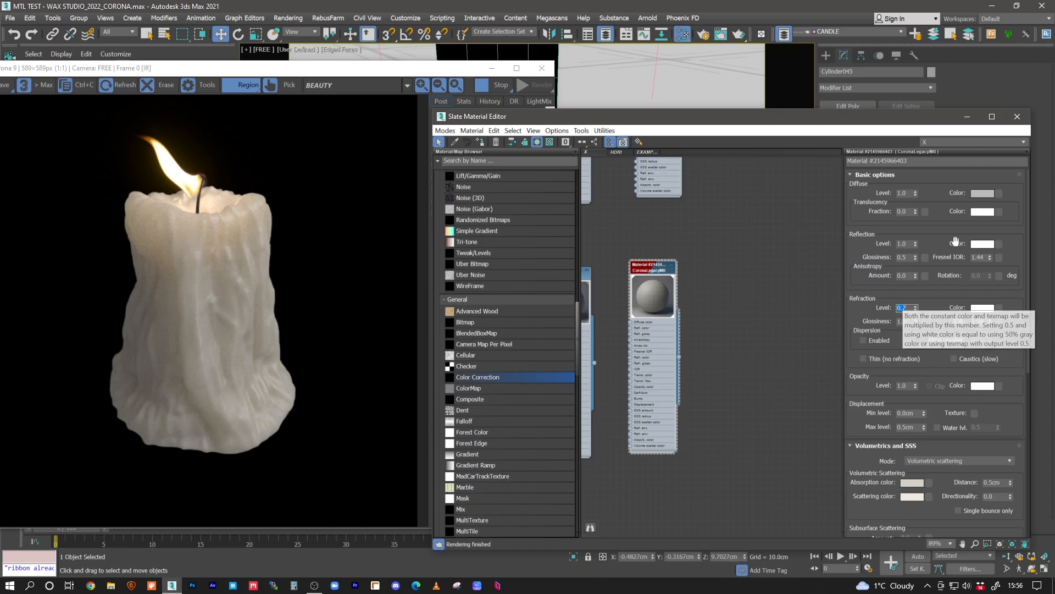
{"action": "left_click", "coordinate": [982, 194]}
{"action": "left_click_drag", "start_coordinate": [289, 114], "coordinate": [282, 114]}
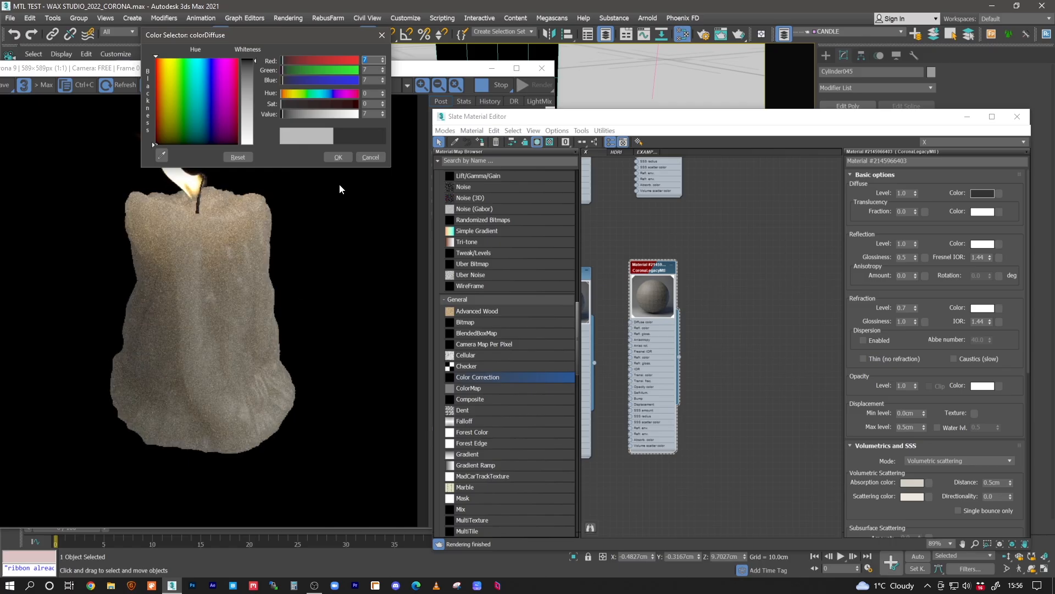
{"action": "left_click", "coordinate": [333, 158]}
- Set the white wax copy's refraction level to 1.0
{"action": "double_click", "coordinate": [904, 308]}
{"action": "type", "text": "1"}
{"action": "key", "text": "Return"}
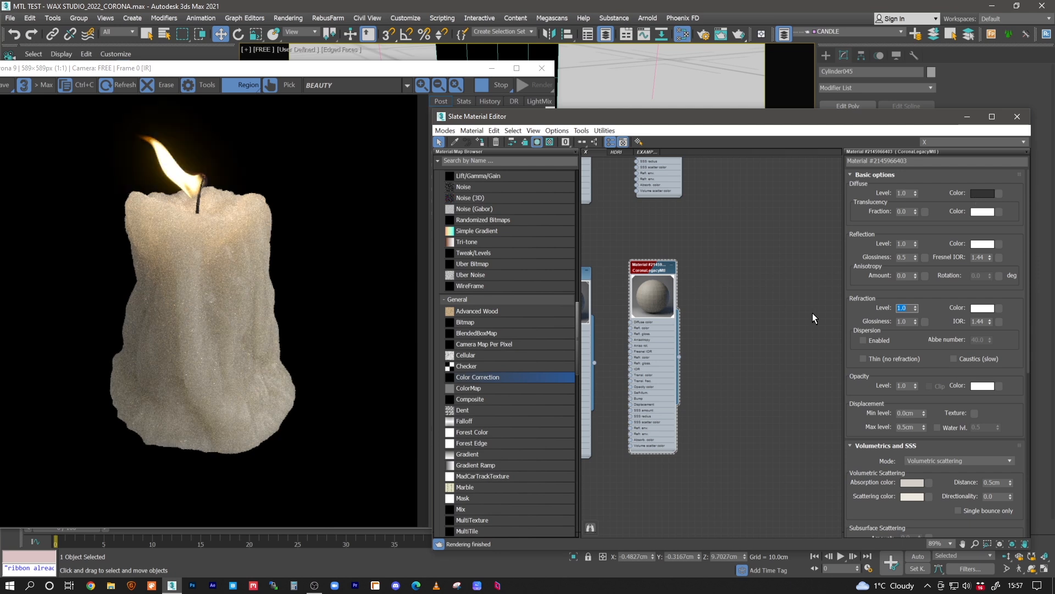
- Add a new CoronaLegacyMtl to the node view beside the white wax copy
{"action": "middle_click_drag", "start_coordinate": [775, 321], "coordinate": [800, 321]}
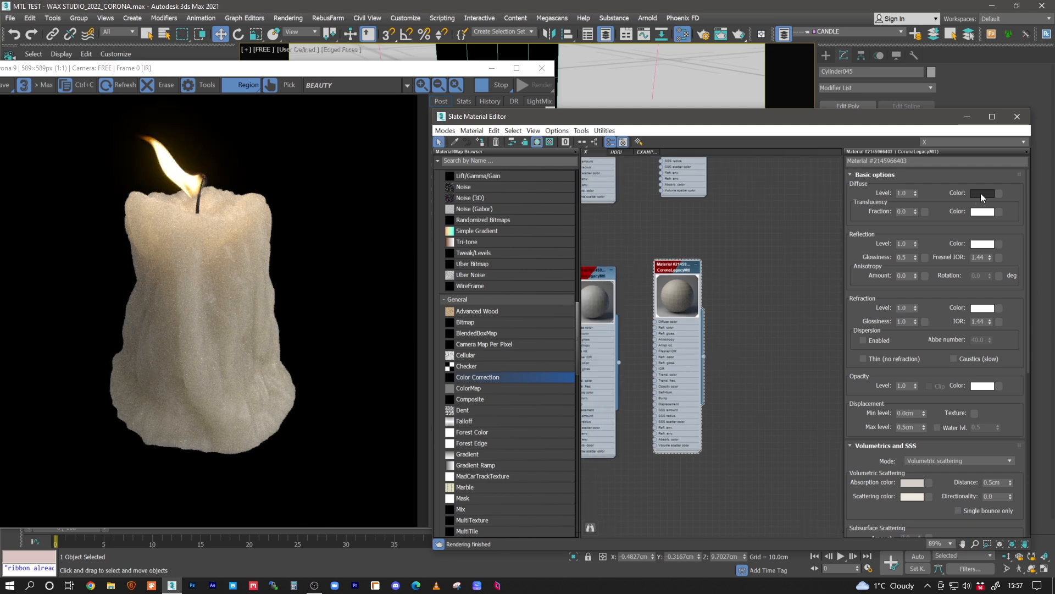
{"action": "scroll", "coordinate": [464, 364], "scroll_direction": "up", "scroll_amount": 15}
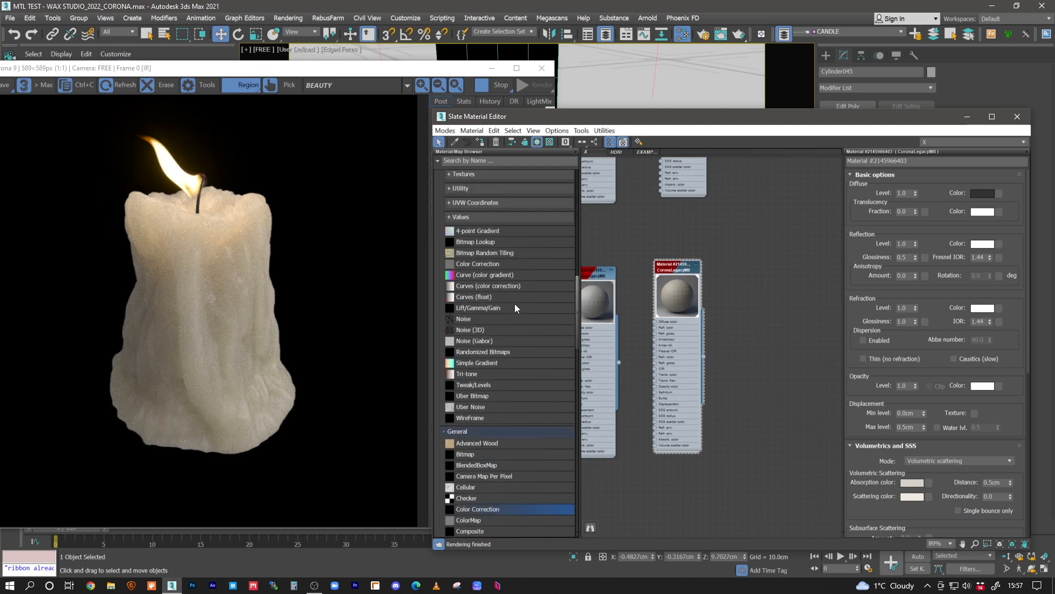
{"action": "scroll", "coordinate": [489, 330], "scroll_direction": "up", "scroll_amount": 2}
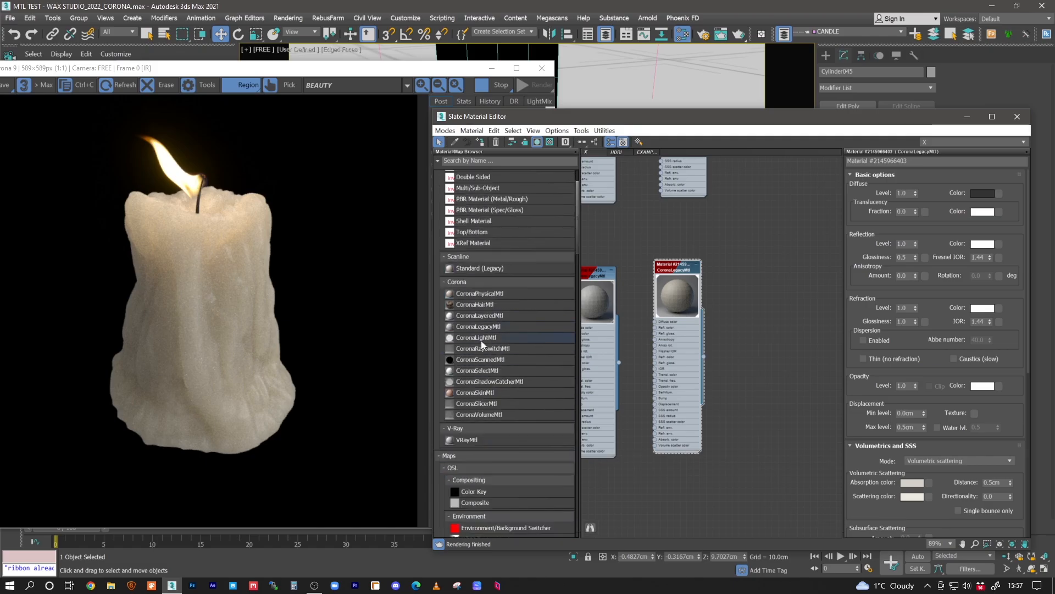
{"action": "left_click_drag", "start_coordinate": [484, 328], "coordinate": [763, 324]}
- Set the new material's reflection level to 1, its reflection glossiness to 0.6 and its Fresnel IOR to 1.44
{"action": "scroll", "coordinate": [753, 326], "scroll_direction": "up", "scroll_amount": 3}
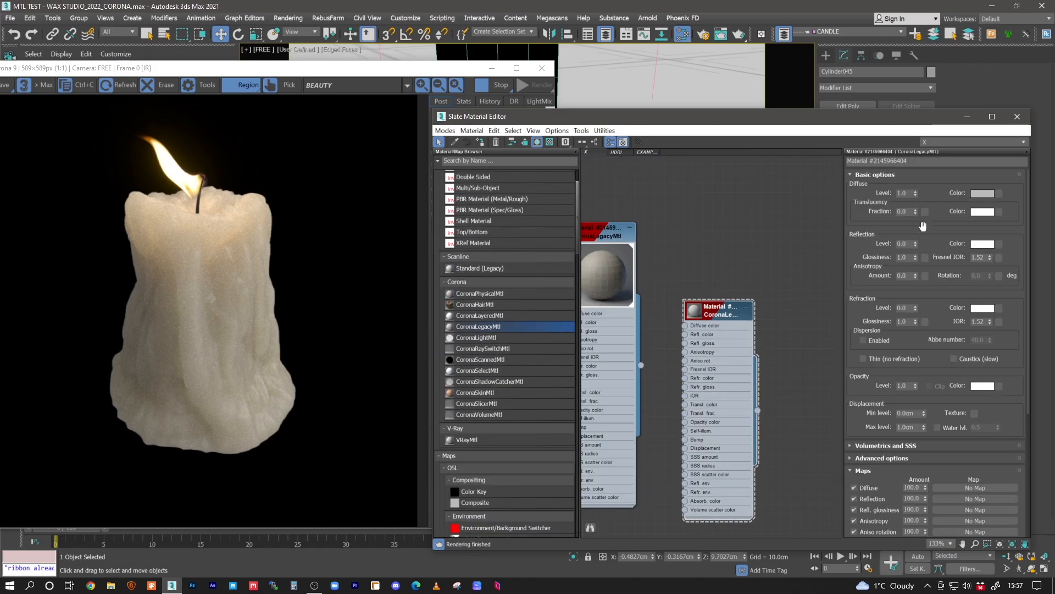
{"action": "double_click", "coordinate": [902, 244]}
{"action": "type", "text": "1"}
{"action": "double_click", "coordinate": [904, 257]}
{"action": "type", "text": ".6"}
{"action": "key", "text": "Tab"}
{"action": "type", "text": "1.44"}
- Set the new material's refraction IOR to 1.44 and its refraction level to 1
{"action": "double_click", "coordinate": [981, 322]}
{"action": "type", "text": "1.44"}
{"action": "double_click", "coordinate": [904, 308]}
{"action": "type", "text": "1"}
- Choose a slightly warm light grey volumetric absorption color for the new material and copy it to the scattering color
{"action": "left_click", "coordinate": [901, 445]}
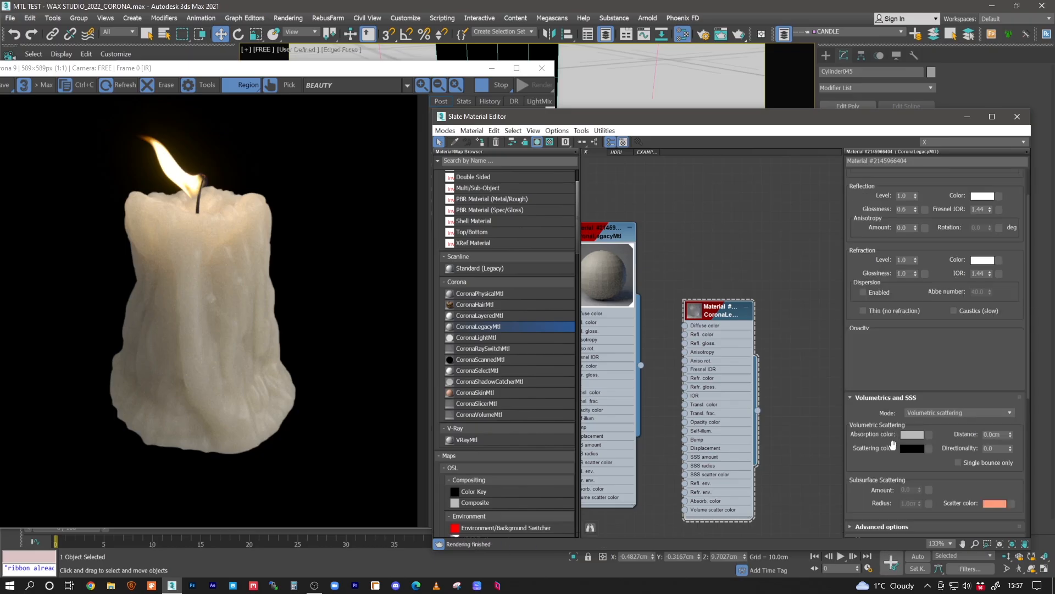
{"action": "left_click", "coordinate": [914, 433]}
{"action": "left_click_drag", "start_coordinate": [345, 115], "coordinate": [325, 116]}
{"action": "left_click", "coordinate": [289, 97]}
{"action": "left_click", "coordinate": [288, 102]}
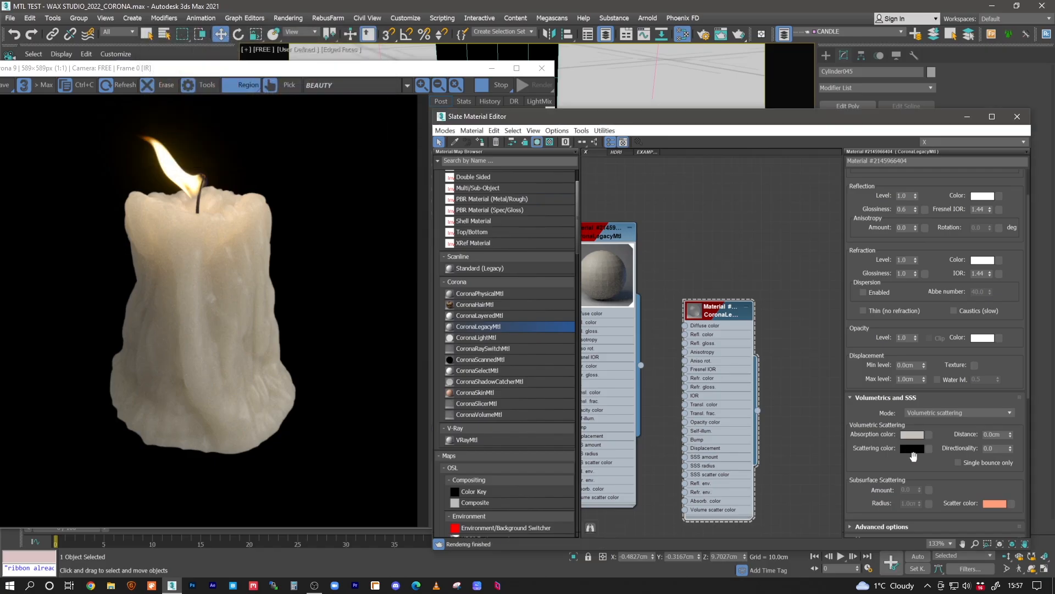
{"action": "left_click_drag", "start_coordinate": [912, 434], "coordinate": [912, 449]}
{"action": "left_click", "coordinate": [726, 337]}
- Set the new material's volumetric scattering distance to 0.6 cm and apply the material to the candle
{"action": "left_click", "coordinate": [998, 435]}
{"action": "type", "text": ".6"}
{"action": "key", "text": "Return"}
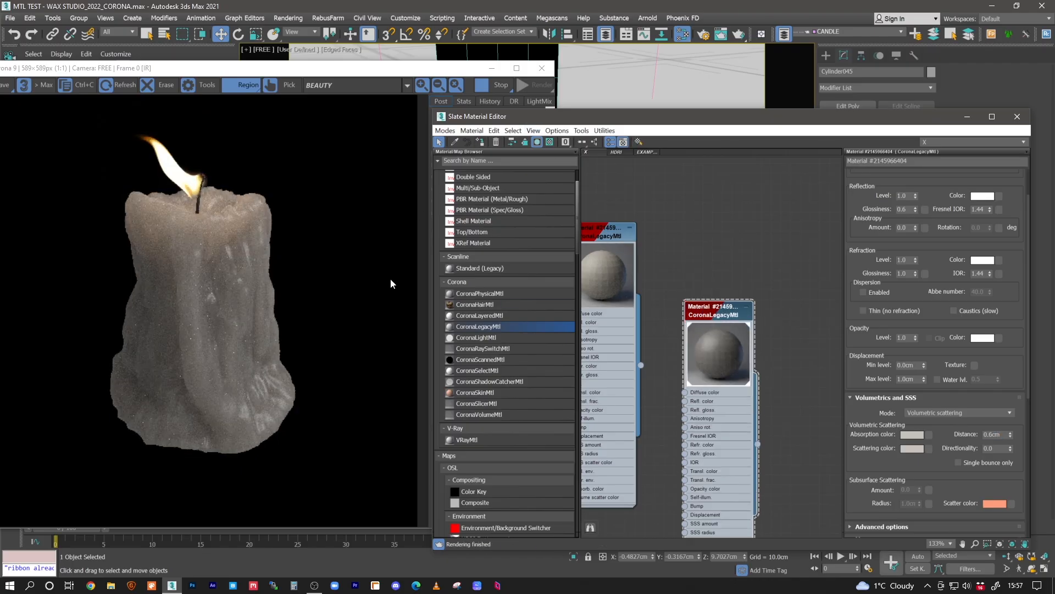
- Adjust the new material's scattering color to a warm tone with hue 27, saturation 45 and value 192
{"action": "left_click", "coordinate": [911, 448]}
{"action": "left_click", "coordinate": [295, 105]}
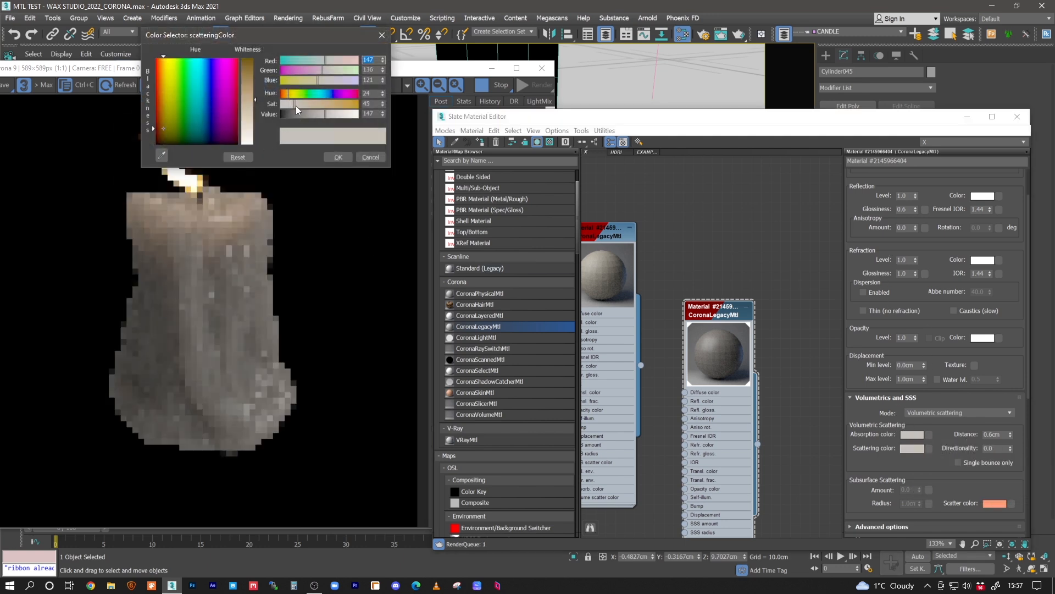
{"action": "left_click", "coordinate": [294, 94]}
{"action": "left_click", "coordinate": [338, 114]}
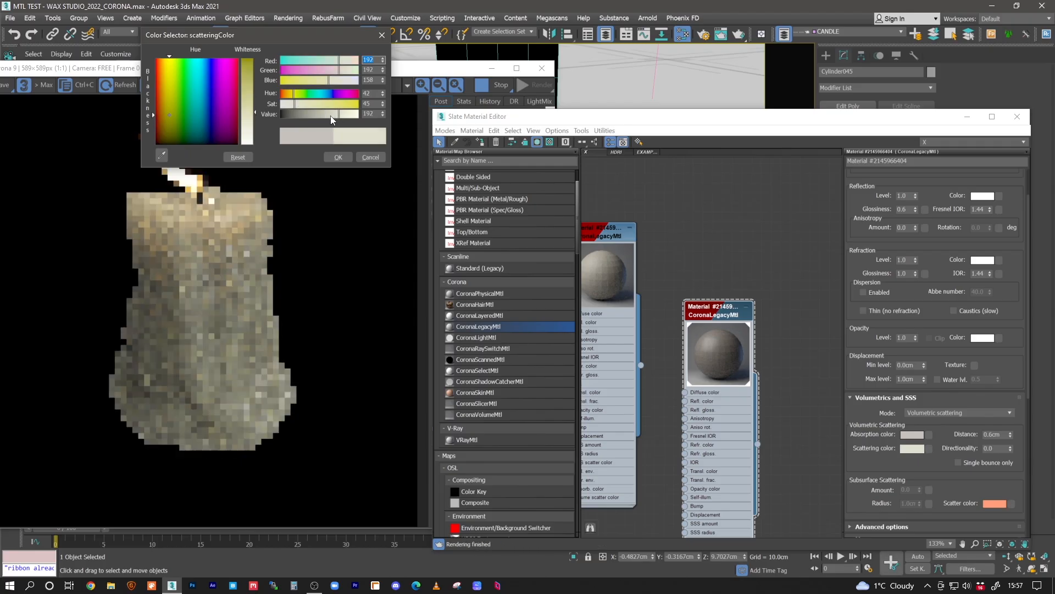
{"action": "left_click", "coordinate": [290, 94]}
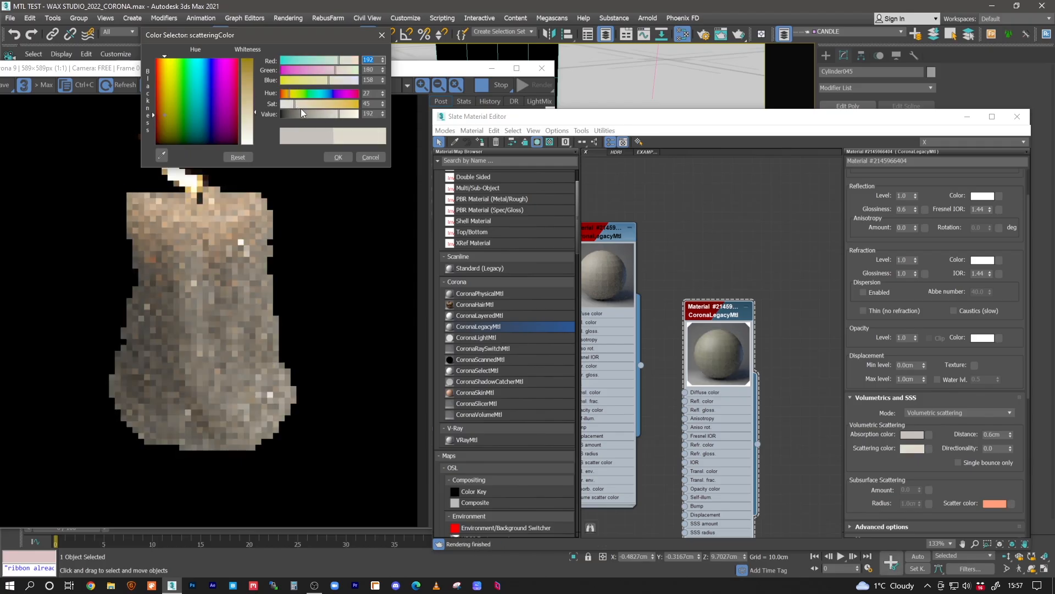
{"action": "left_click", "coordinate": [338, 157]}
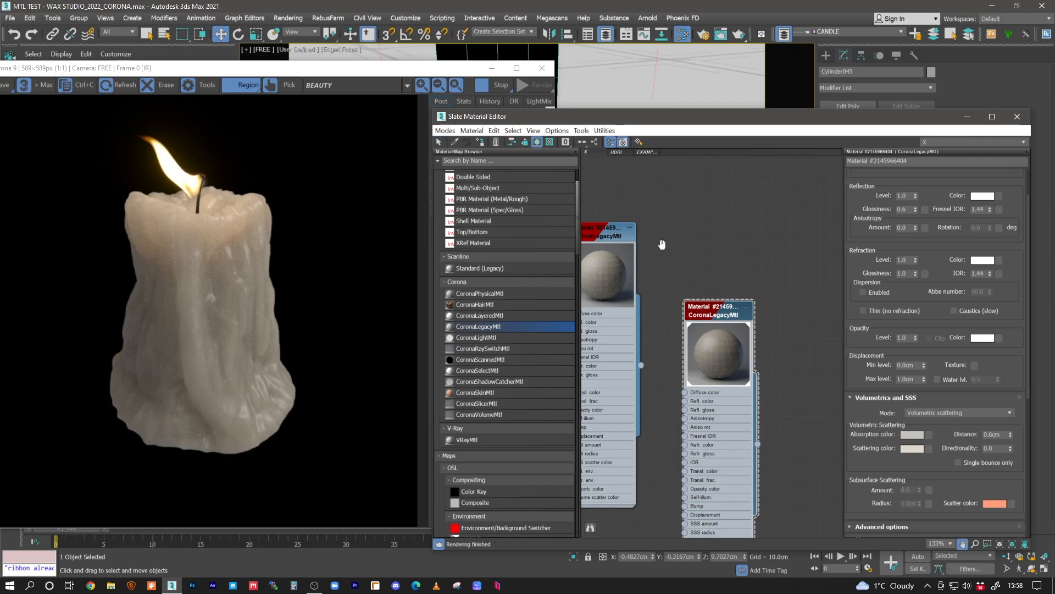
- Compare the new wax material with the purple and white variants in the node view and review its basic settings
{"action": "middle_click_drag", "start_coordinate": [664, 250], "coordinate": [745, 272]}
{"action": "middle_click_drag", "start_coordinate": [699, 222], "coordinate": [677, 446]}
{"action": "middle_click_drag", "start_coordinate": [723, 254], "coordinate": [692, 363]}
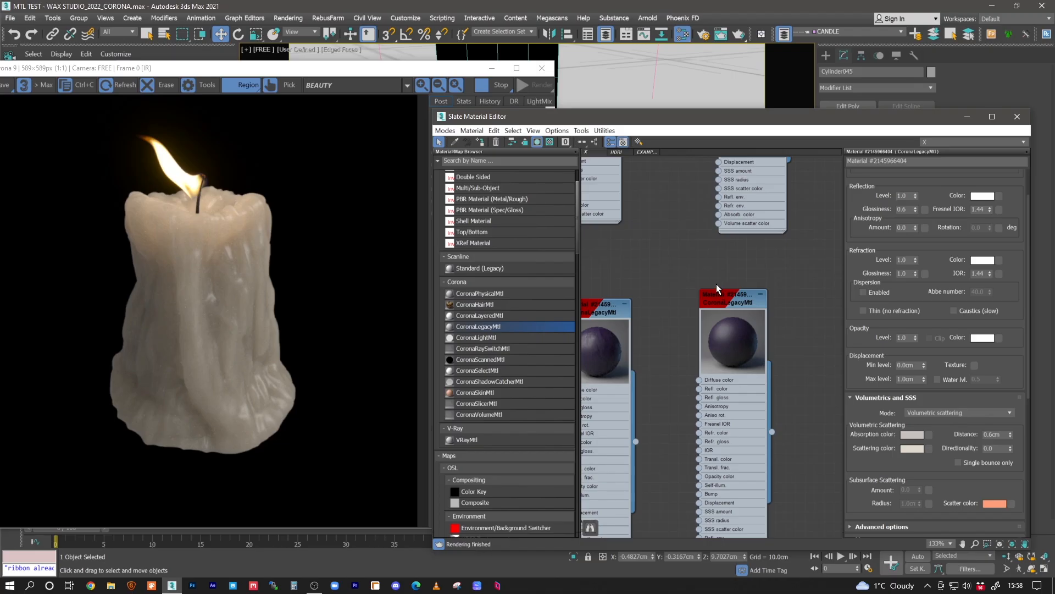
{"action": "mouse_move", "coordinate": [688, 259]}
{"action": "middle_mouse_down"}
{"action": "mouse_move", "coordinate": [714, 322]}
{"action": "mouse_move", "coordinate": [697, 327]}
{"action": "mouse_move", "coordinate": [642, 304]}
{"action": "middle_mouse_up"}
{"action": "mouse_move", "coordinate": [767, 485]}
{"action": "middle_mouse_down"}
{"action": "mouse_move", "coordinate": [728, 346]}
{"action": "mouse_move", "coordinate": [721, 270]}
{"action": "middle_mouse_up"}
{"action": "middle_click_drag", "start_coordinate": [683, 454], "coordinate": [727, 265]}
{"action": "mouse_move", "coordinate": [743, 425]}
{"action": "middle_mouse_down"}
{"action": "mouse_move", "coordinate": [768, 352]}
{"action": "mouse_move", "coordinate": [714, 315]}
{"action": "middle_mouse_up"}
{"action": "left_click_drag", "start_coordinate": [743, 327], "coordinate": [750, 250]}
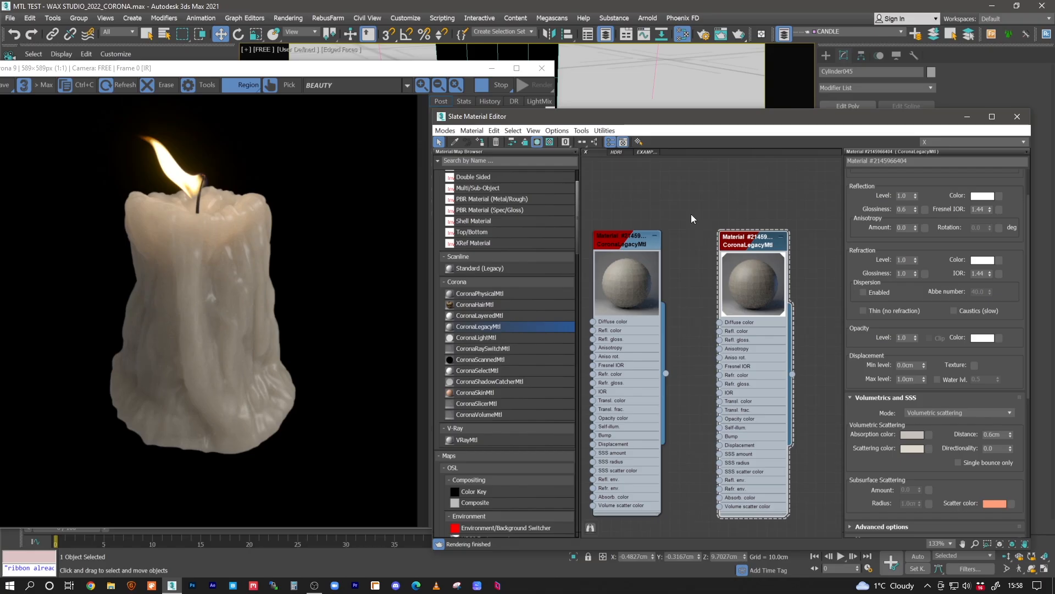
{"action": "middle_click_drag", "start_coordinate": [645, 248], "coordinate": [692, 259]}
{"action": "scroll", "coordinate": [689, 273], "scroll_direction": "down", "scroll_amount": 2}
{"action": "middle_click_drag", "start_coordinate": [650, 222], "coordinate": [694, 272]}
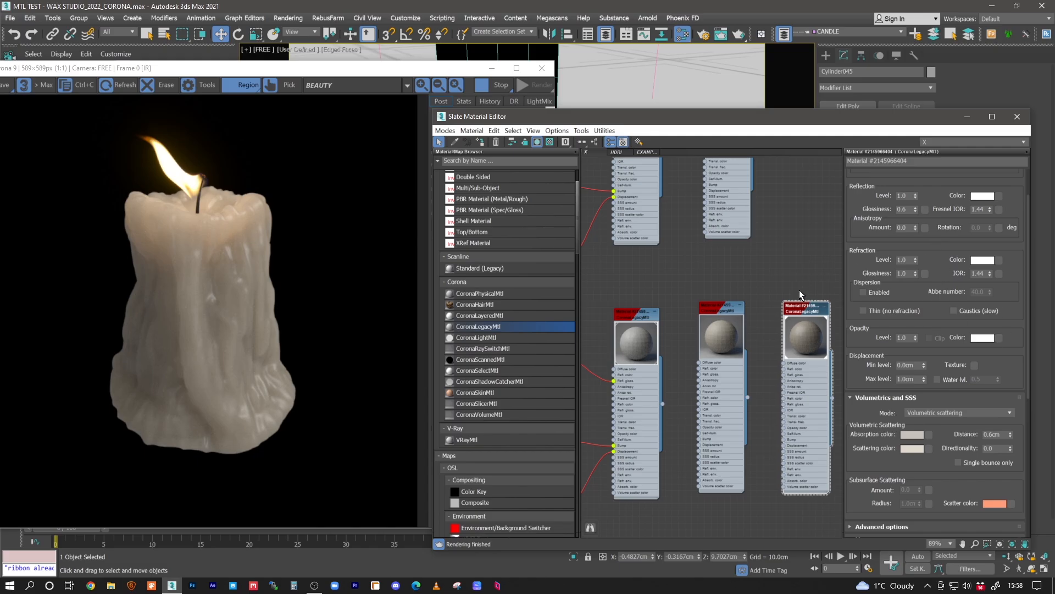
{"action": "scroll", "coordinate": [699, 288], "scroll_direction": "up", "scroll_amount": 3}
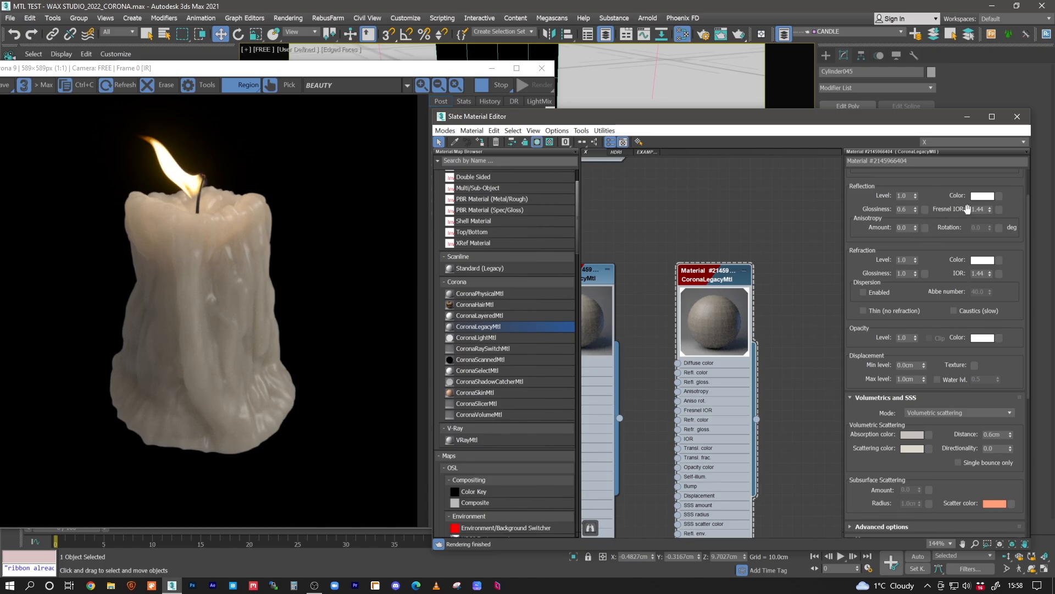
{"action": "scroll", "coordinate": [941, 344], "scroll_direction": "up", "scroll_amount": 2}
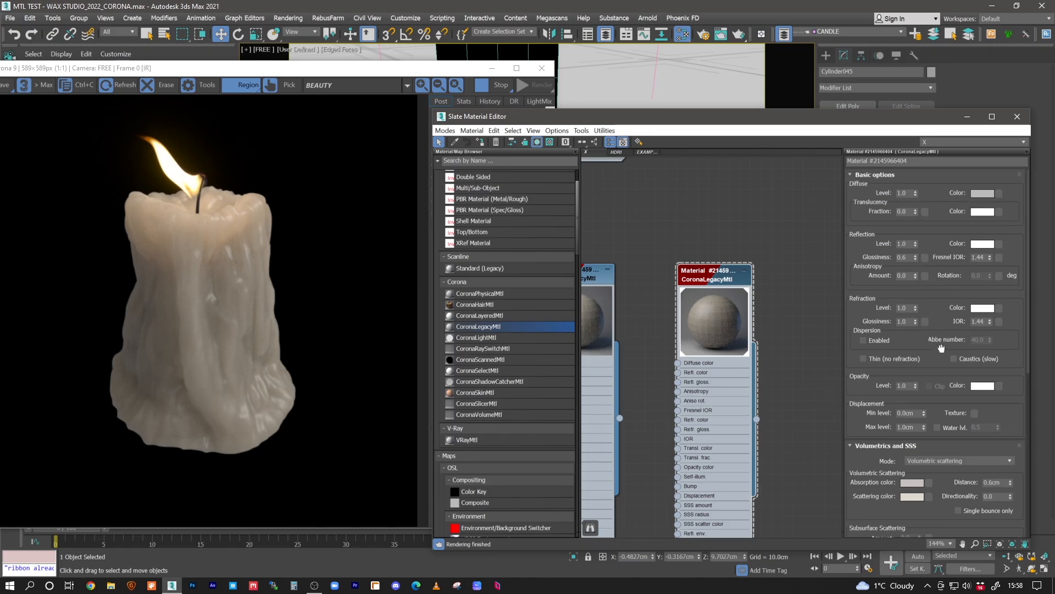
{"action": "middle_click_drag", "start_coordinate": [681, 270], "coordinate": [704, 246]}
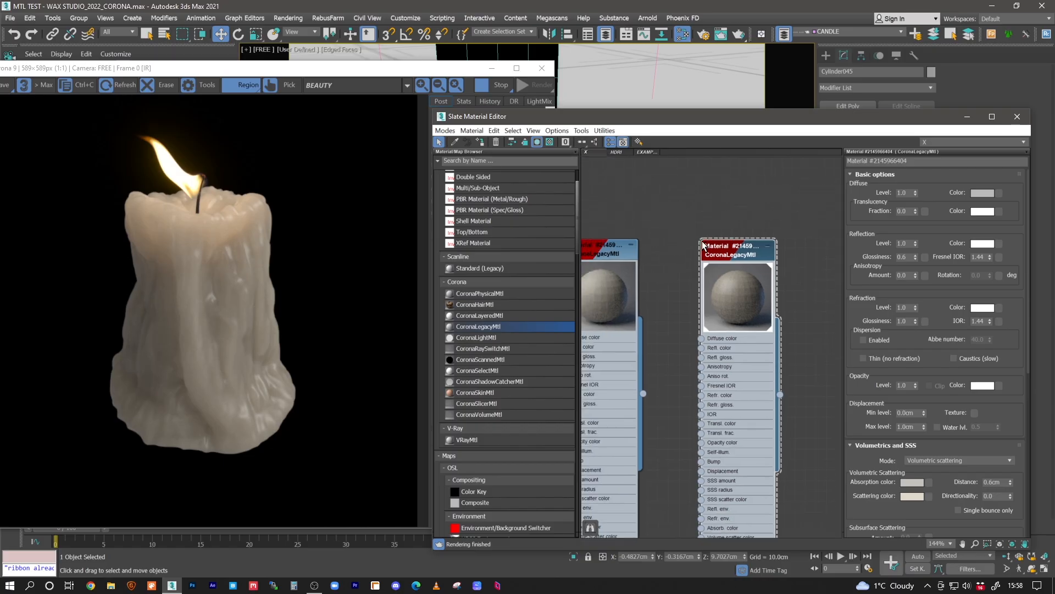